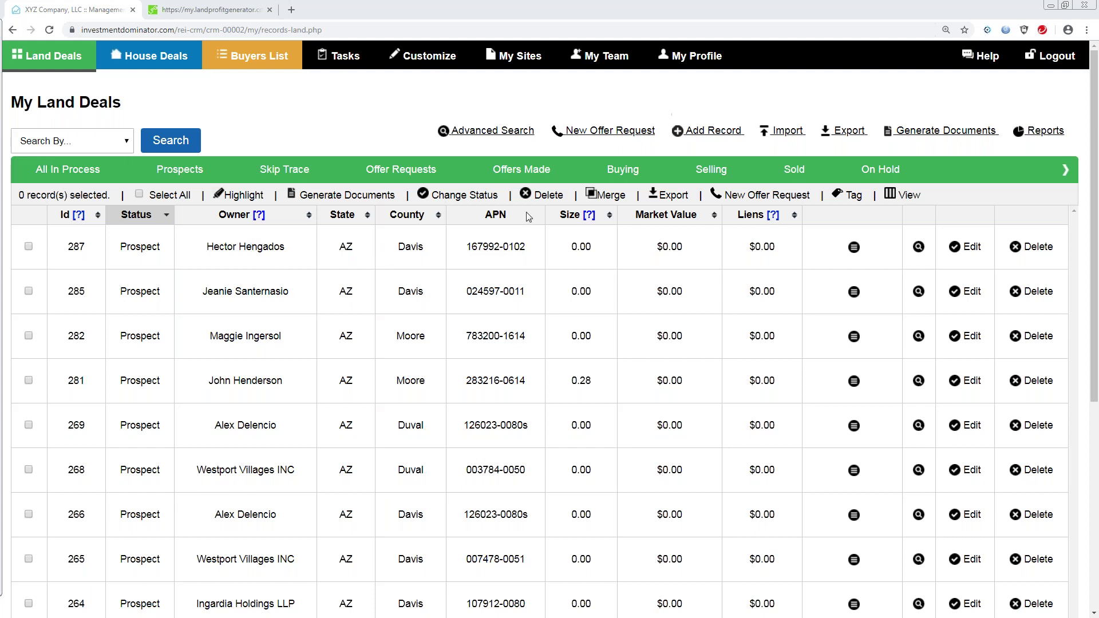
Download the Prospect Neutral Letter for land deals as a DOC file and open it.
click(916, 131)
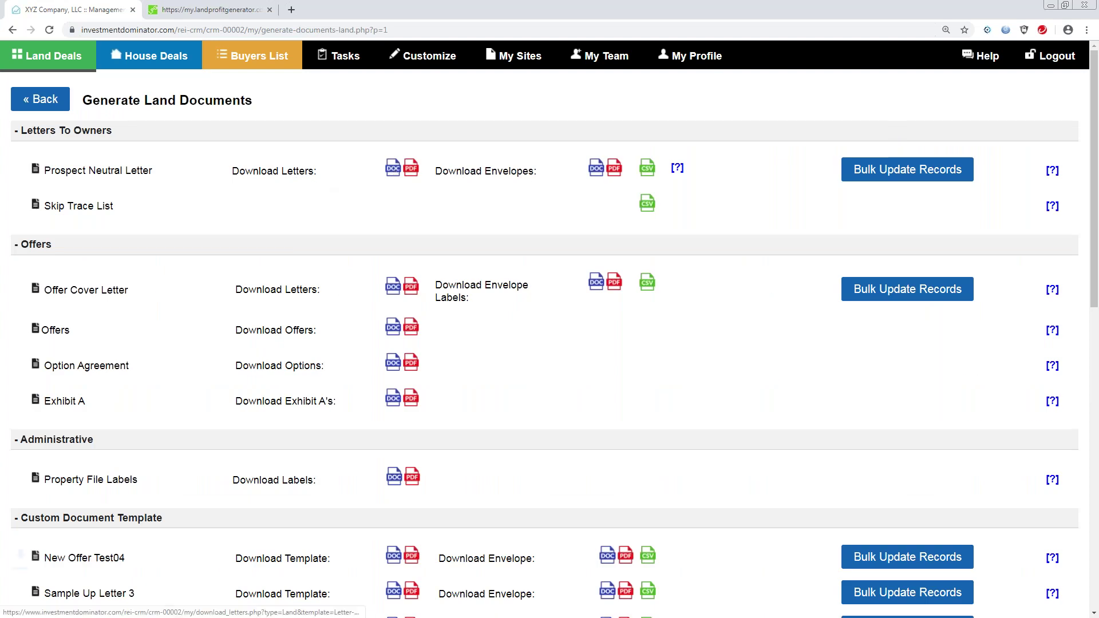
click(392, 168)
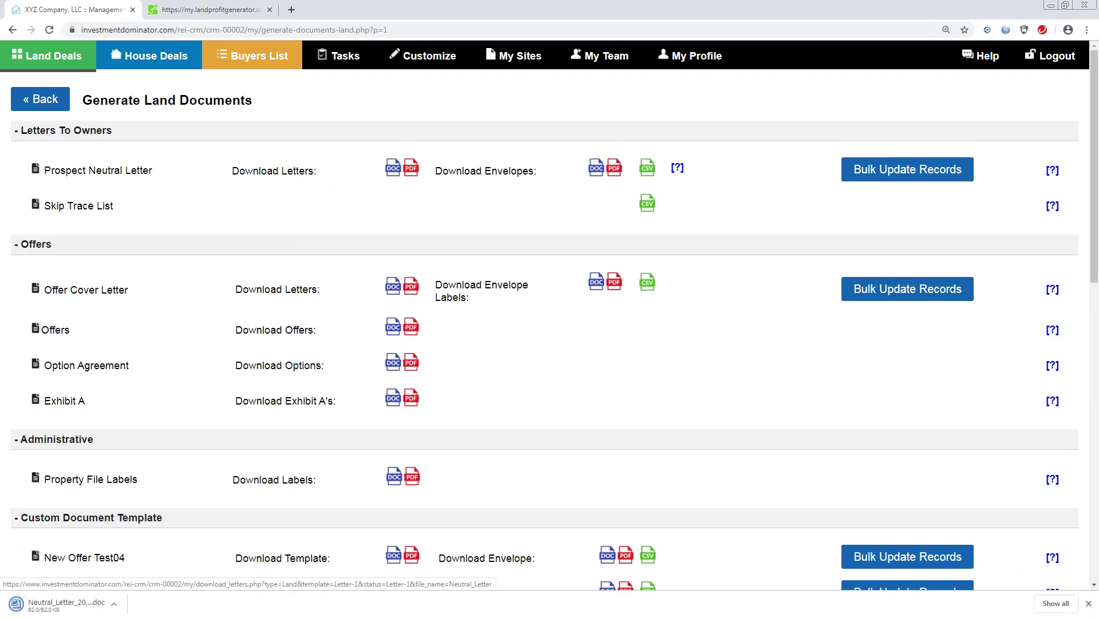
click(119, 606)
Enable editing on the Neutral_Letter DOC, review the prospect letters, and minimize Word.
click(131, 530)
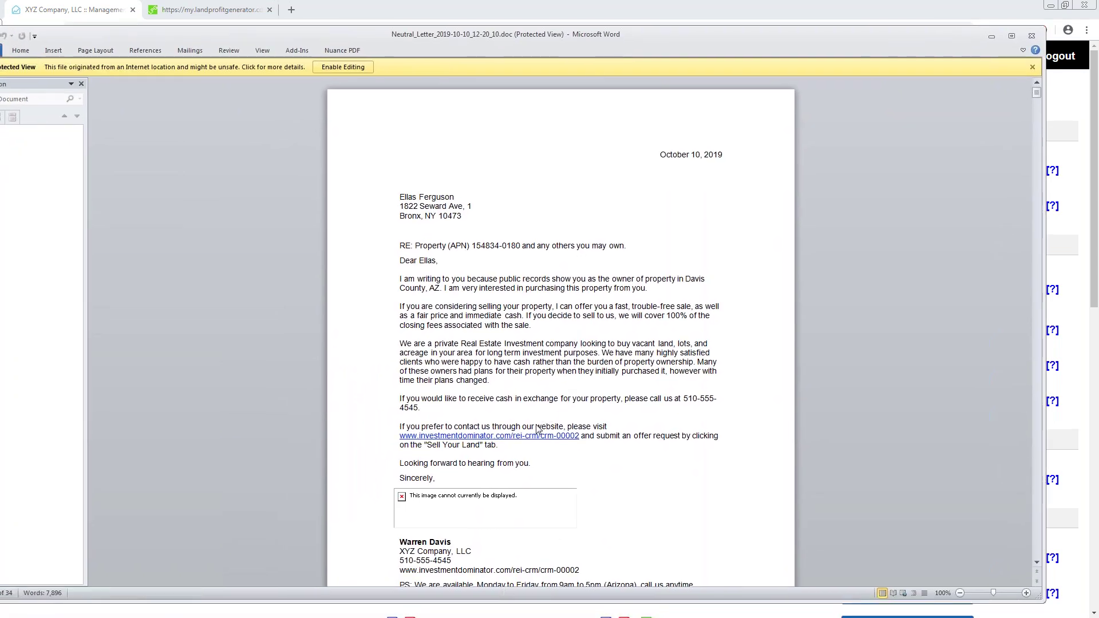
click(343, 67)
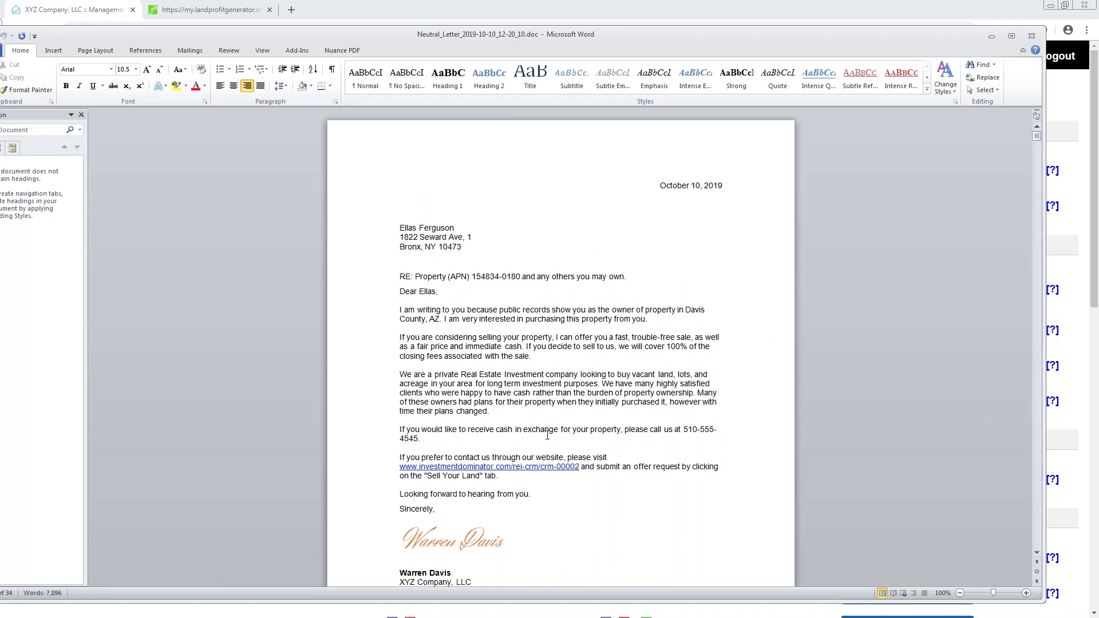
drag(1039, 141, 1039, 142)
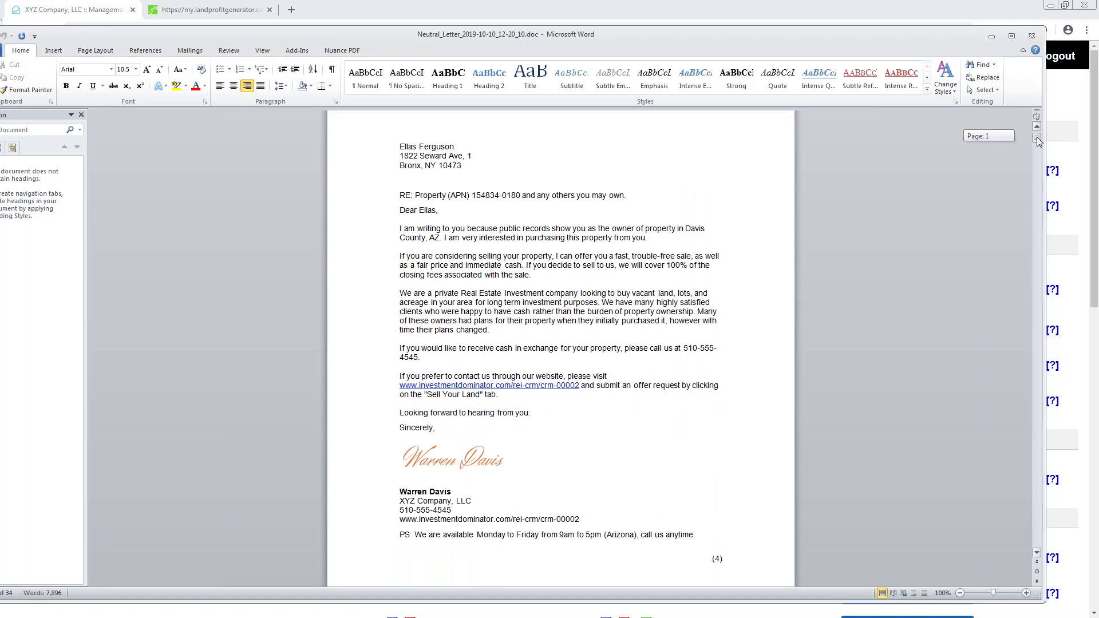
drag(1038, 141, 1038, 141)
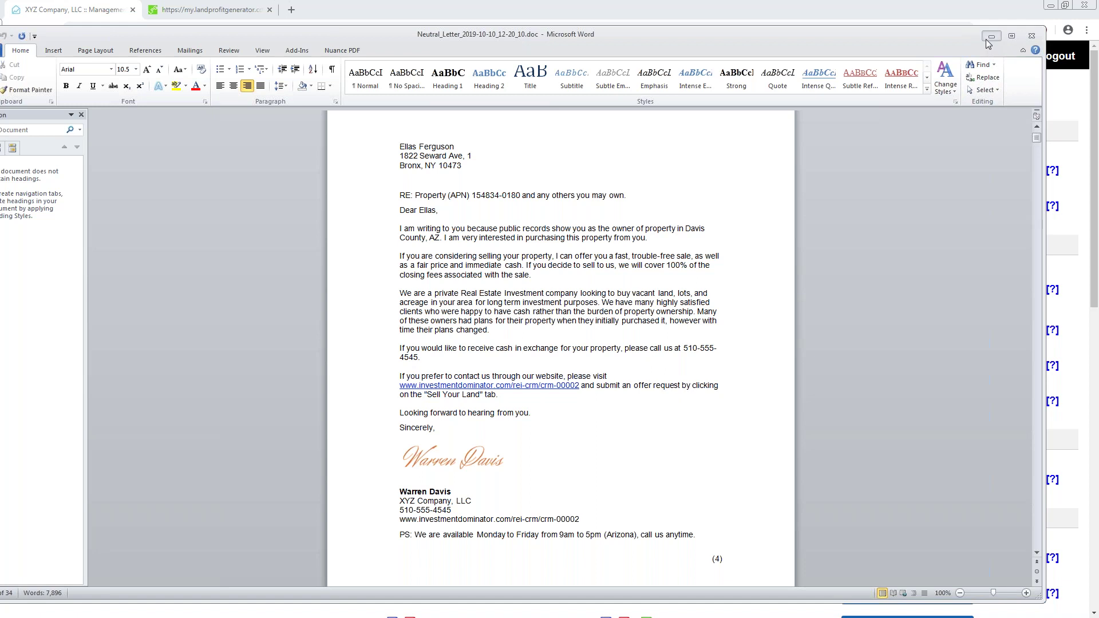
click(991, 36)
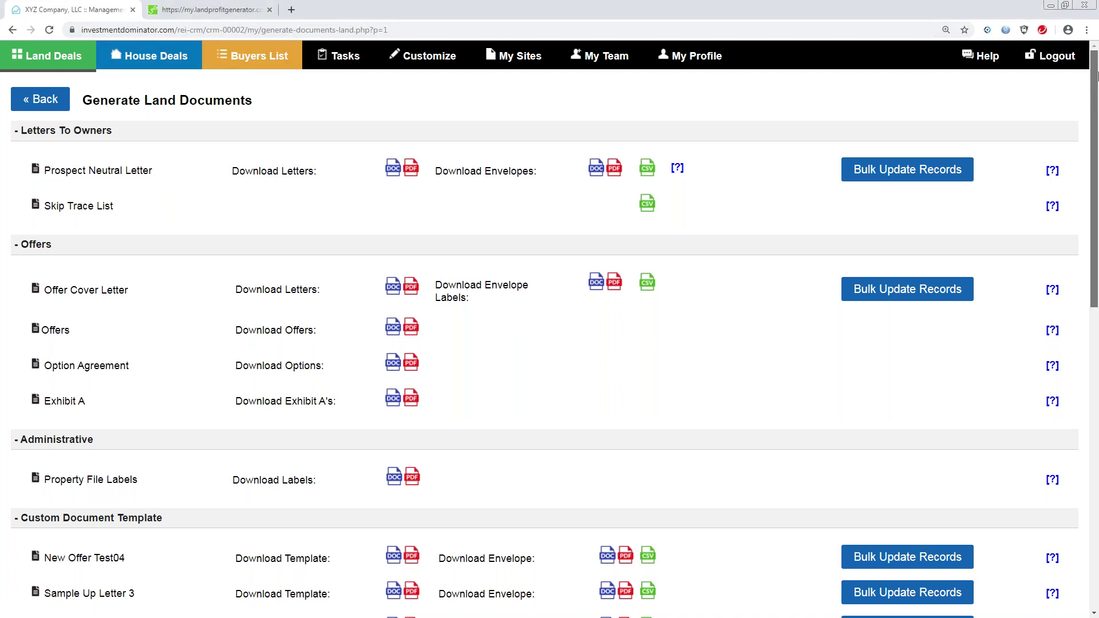
Search the Help center's user guide for 'Call Center'.
click(990, 63)
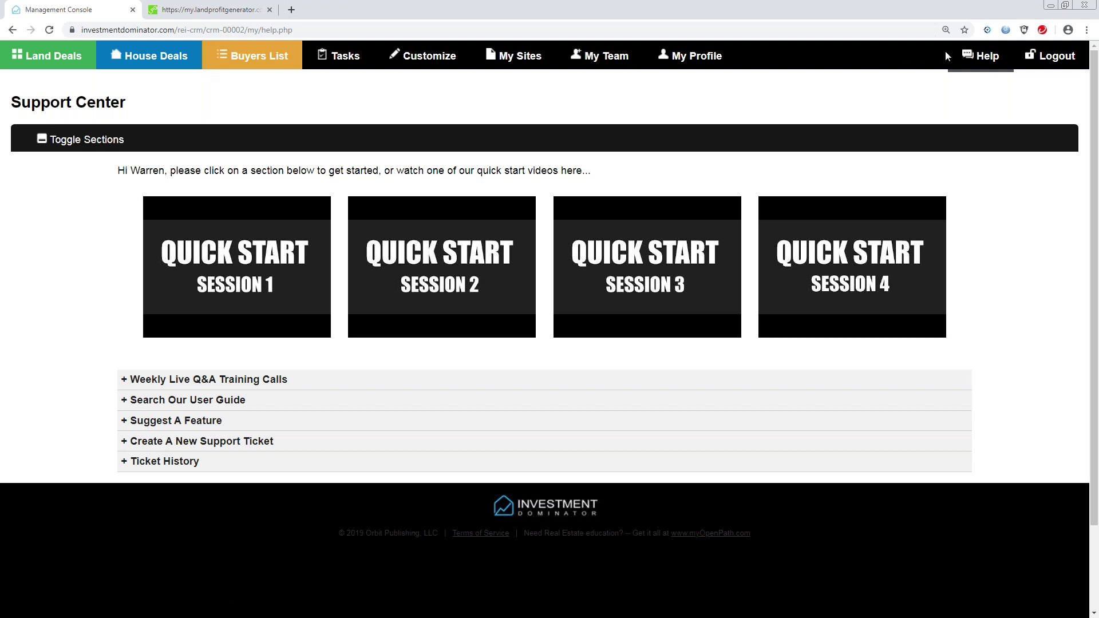
click(169, 401)
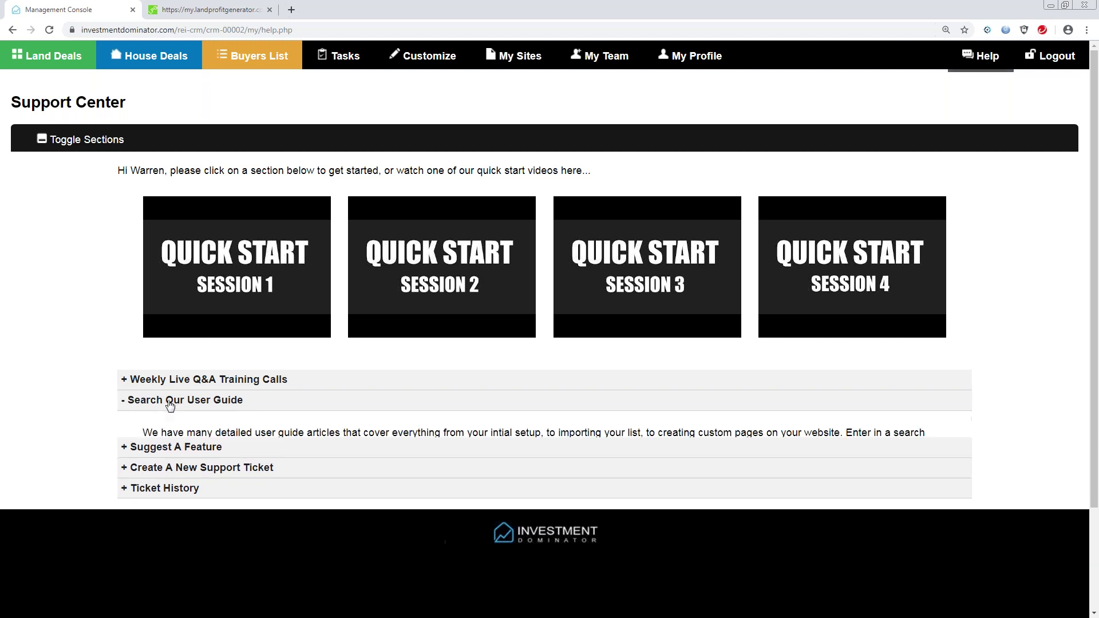
click(166, 505)
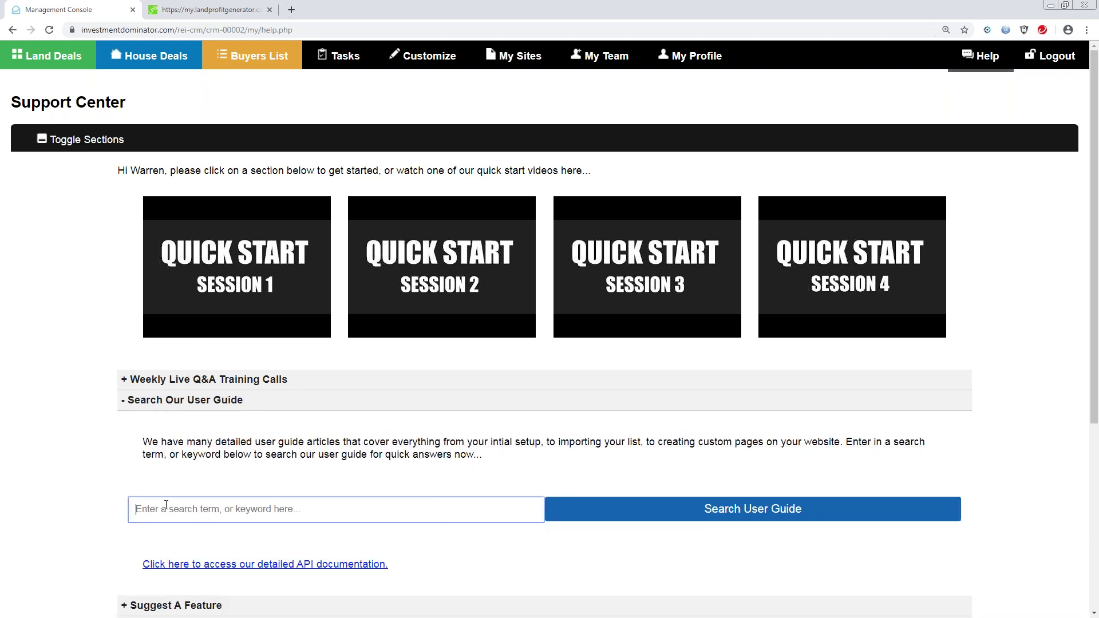
text(Call Center)
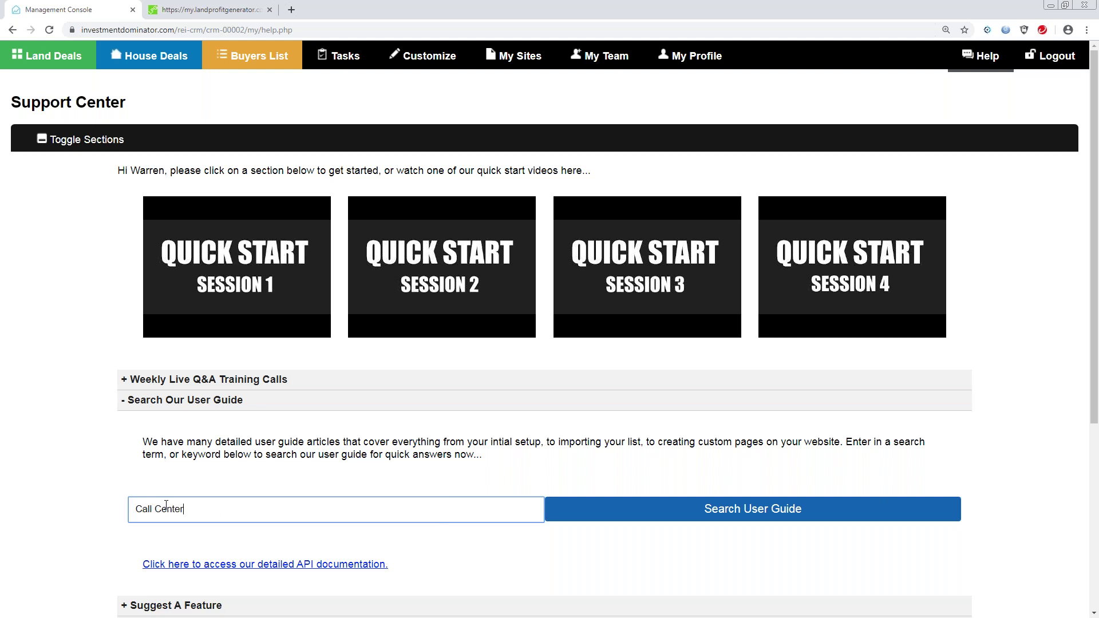
click(727, 516)
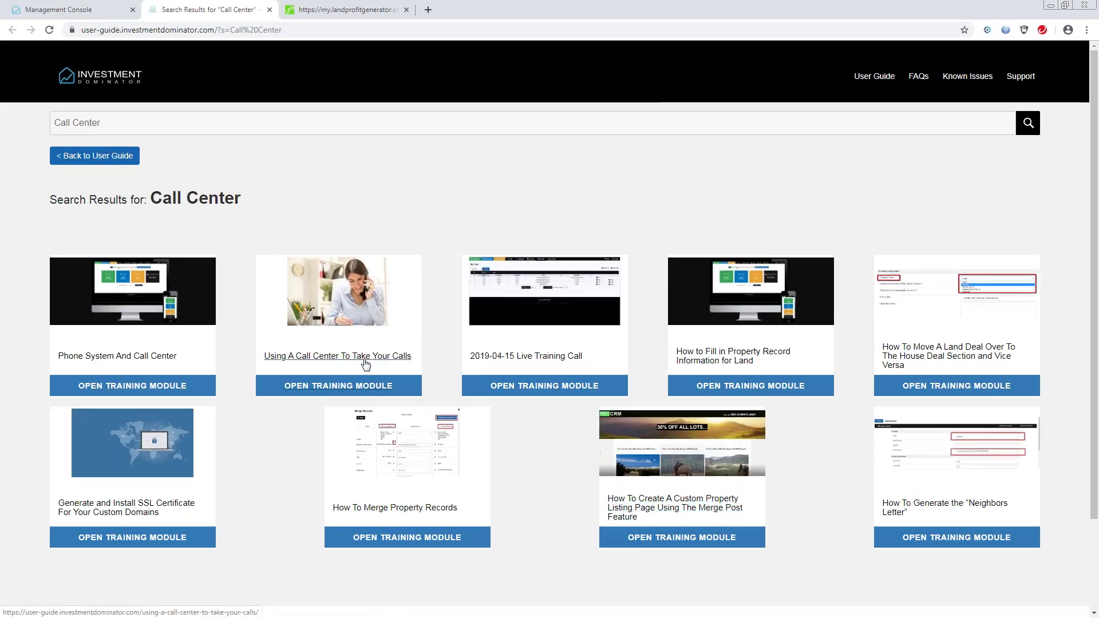
click(333, 357)
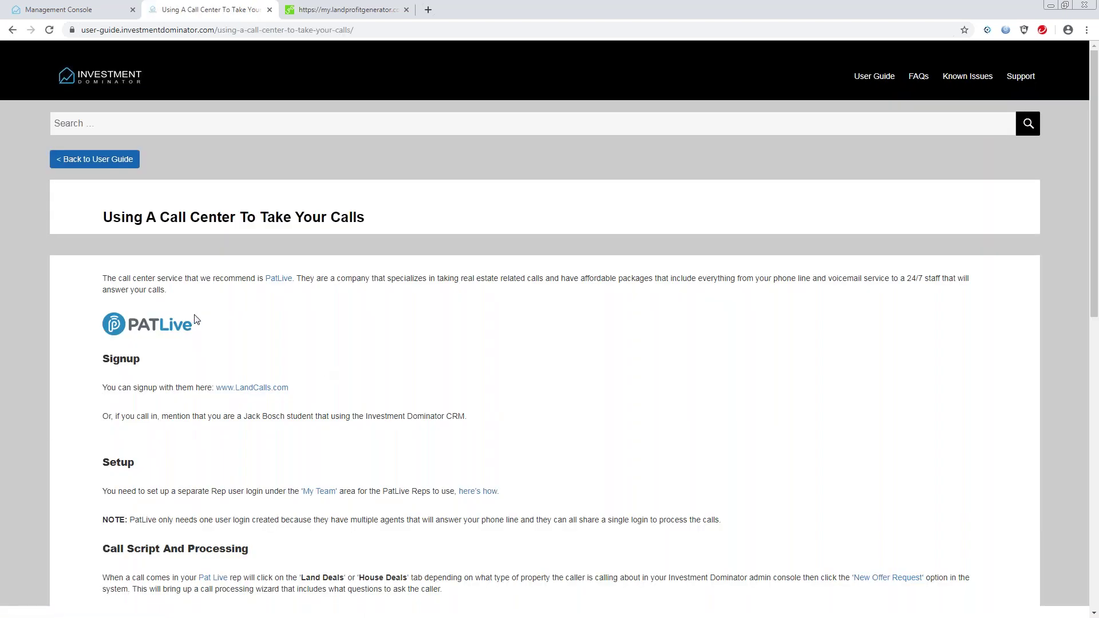
drag(1095, 194, 1093, 343)
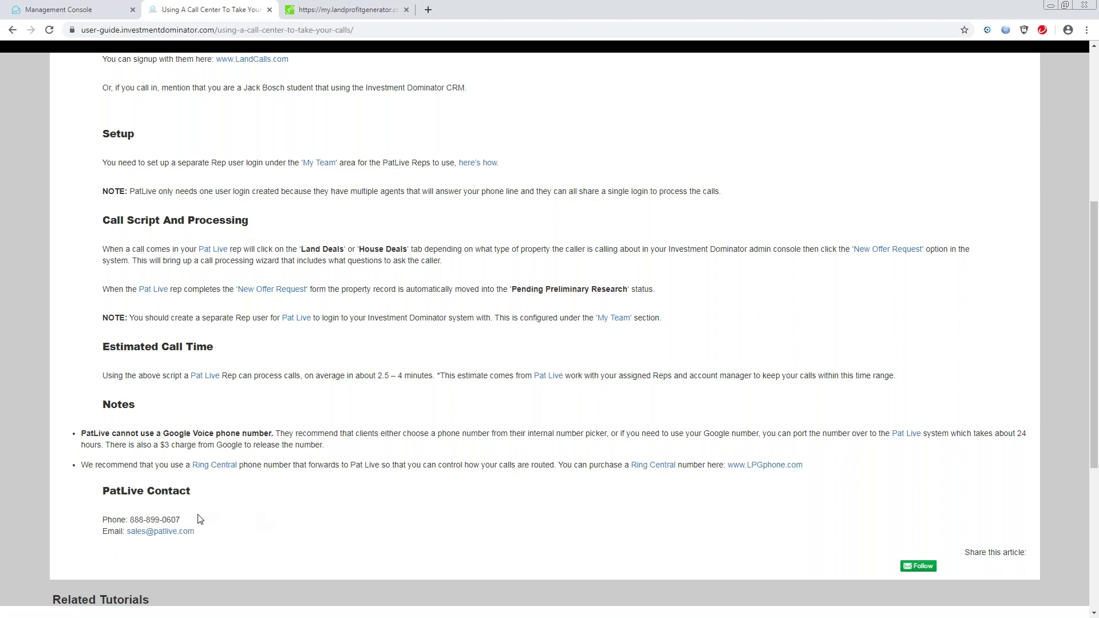
drag(1095, 327, 1096, 184)
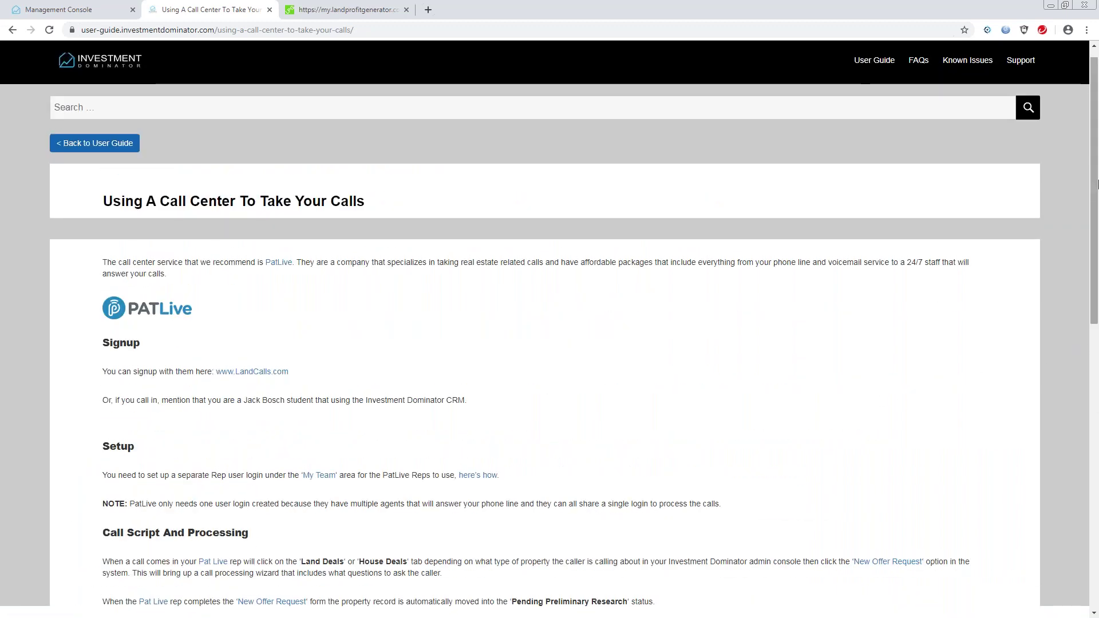
click(12, 31)
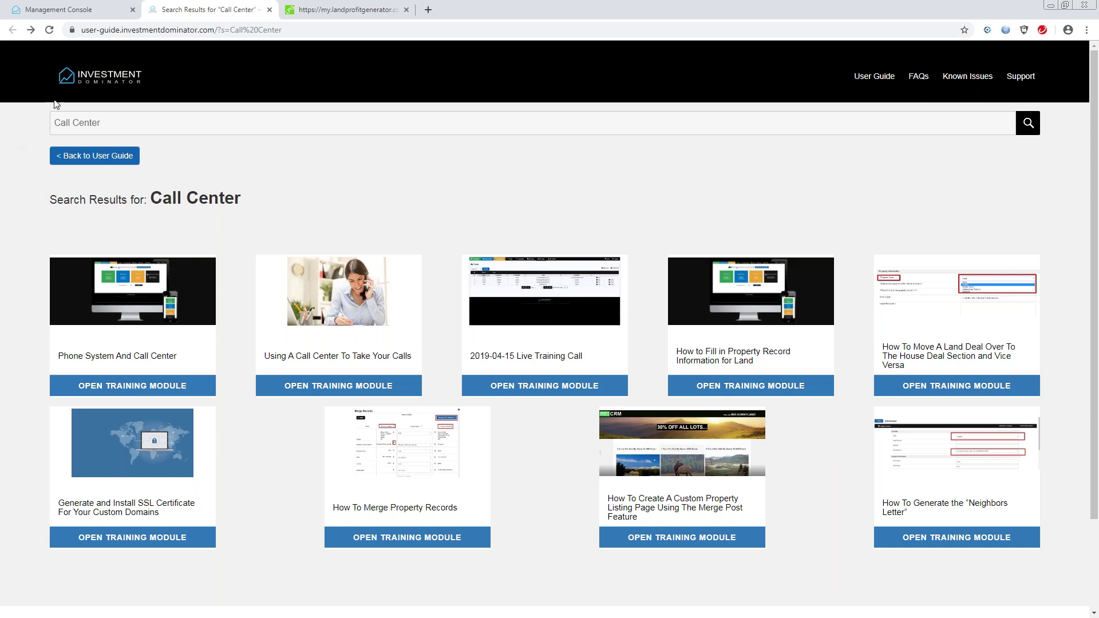
Return to the Management Console tab and go to Land Deals.
click(88, 10)
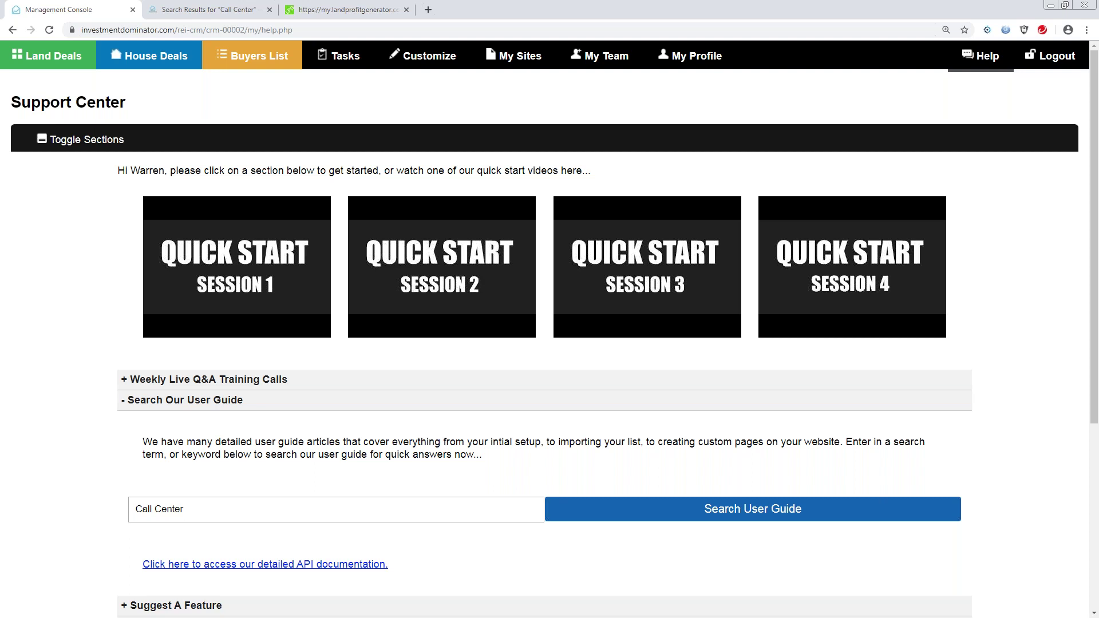
click(71, 62)
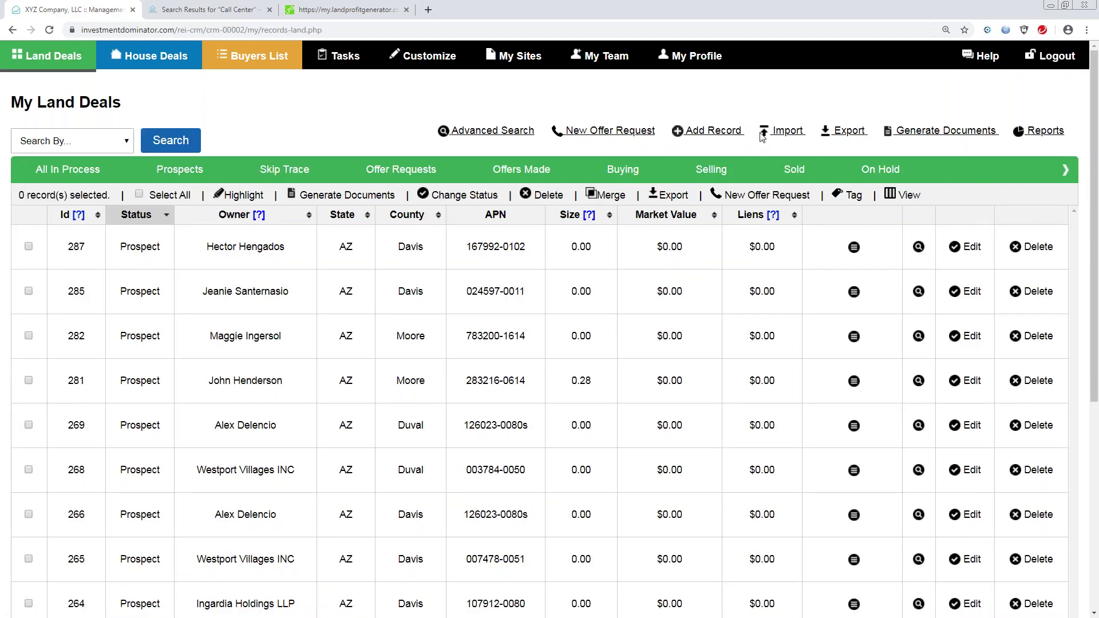
Download the land deals Offers document as a DOC and open it in Word.
click(919, 133)
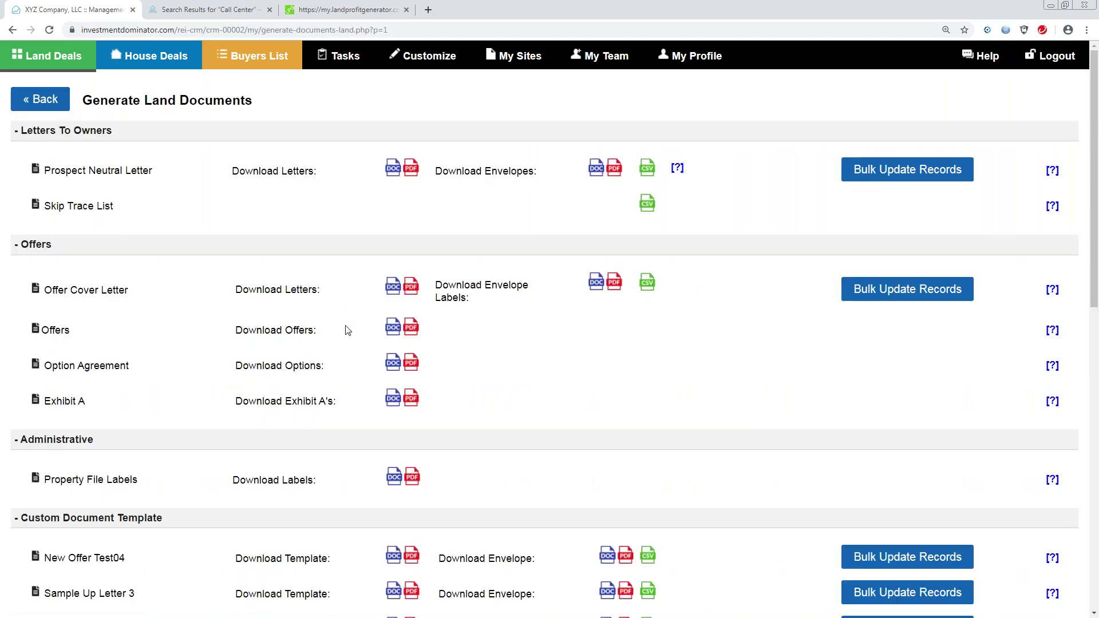
click(395, 330)
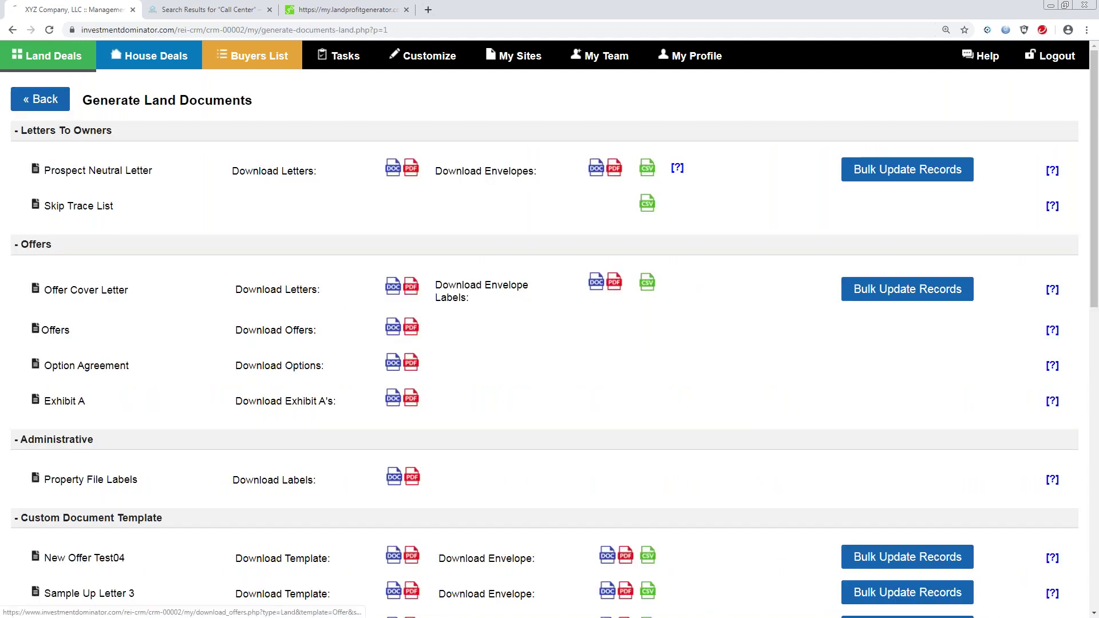
click(119, 604)
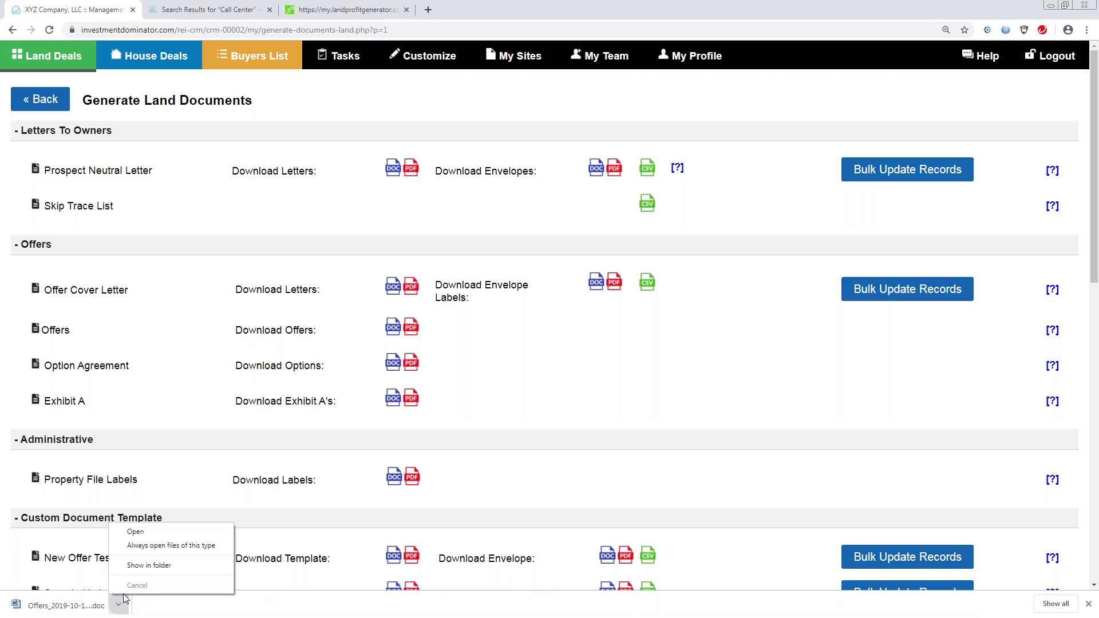
click(133, 532)
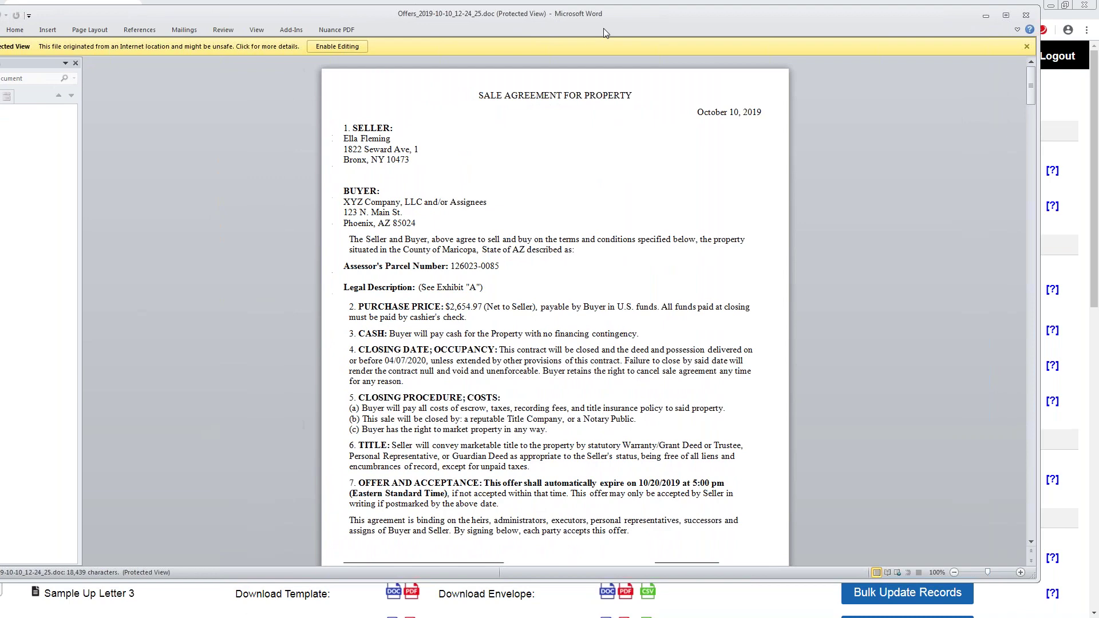
Enable editing on the sale agreement and select the 04/07/2020 closing date in clause 4.
click(337, 46)
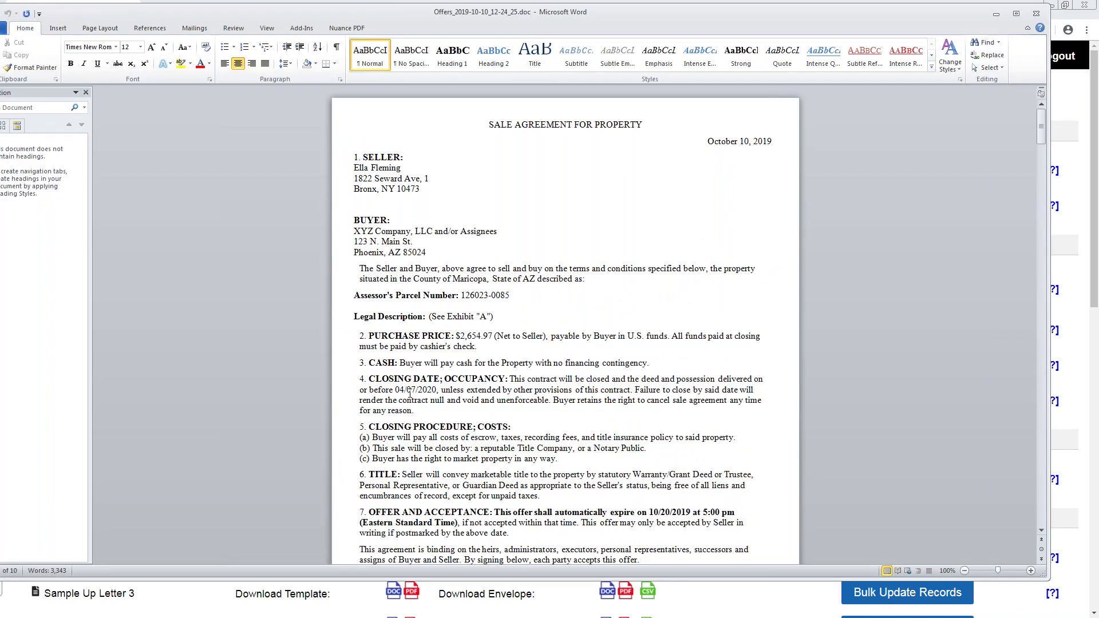
drag(397, 389, 426, 393)
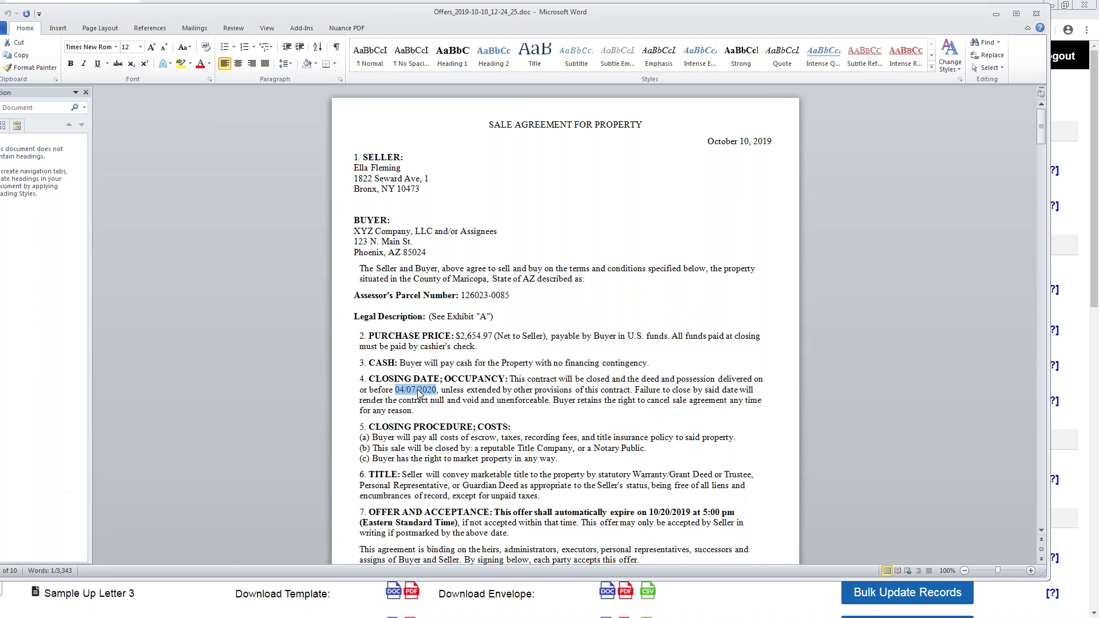
Deselect the closing date and minimize the Word sale agreement.
click(439, 390)
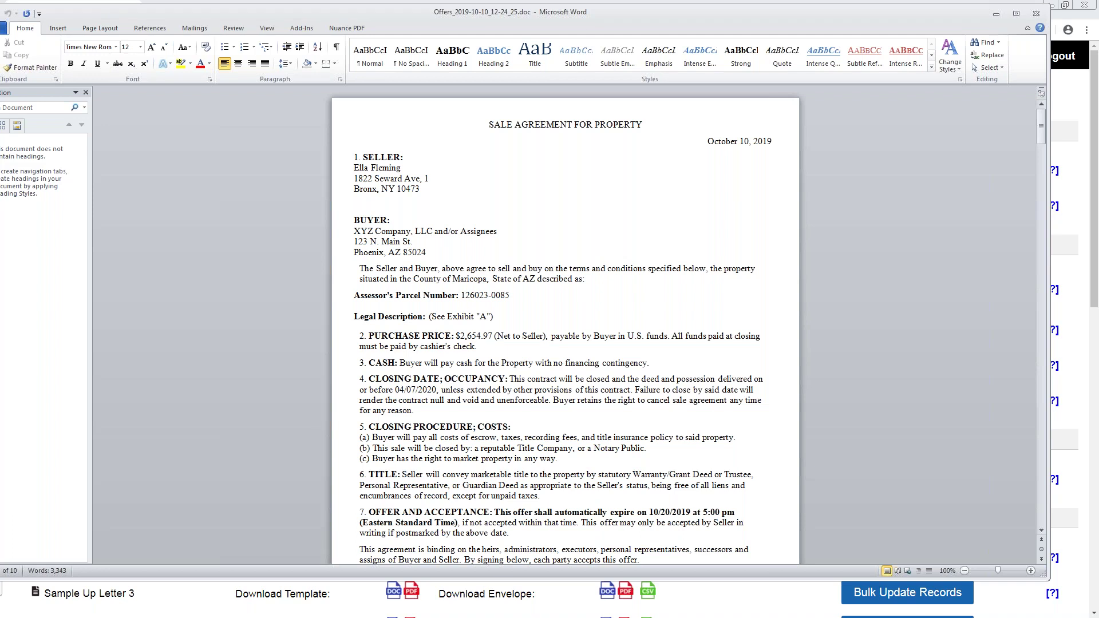
click(996, 14)
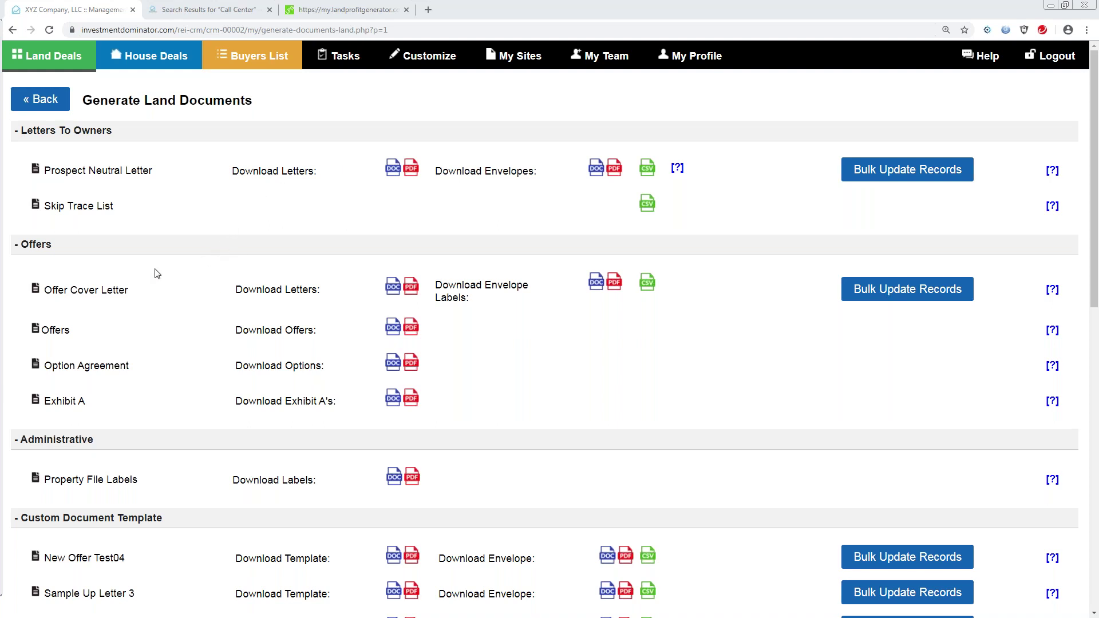
Open My Land Deals and page forward to page 6 of 8 of the records.
click(52, 59)
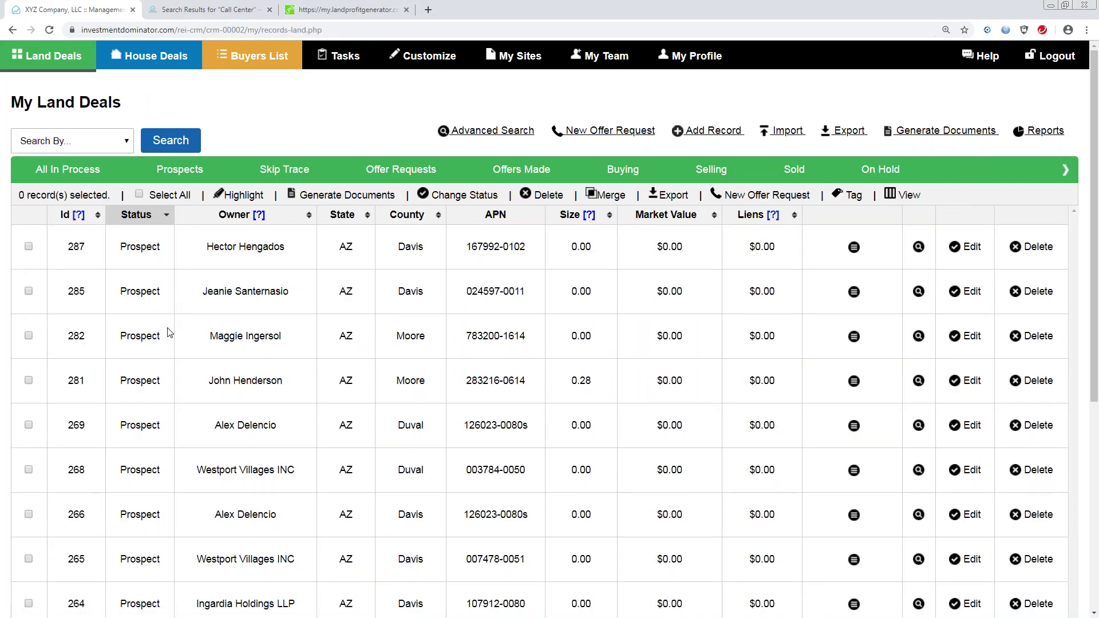
drag(1094, 266, 1087, 313)
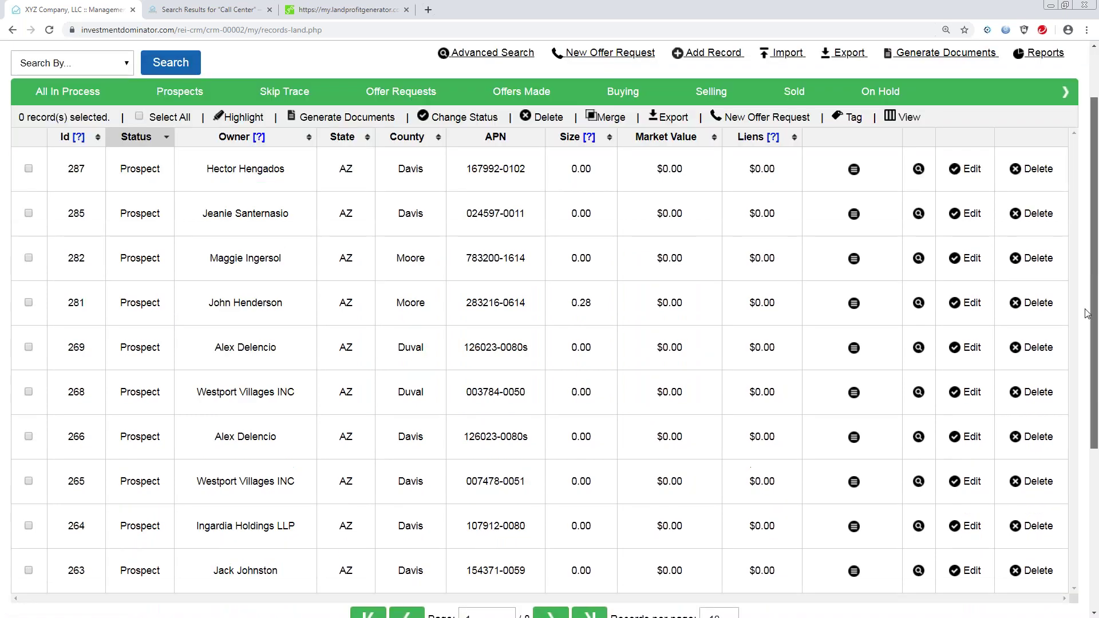
scroll(1087, 313, down, 1)
click(551, 561)
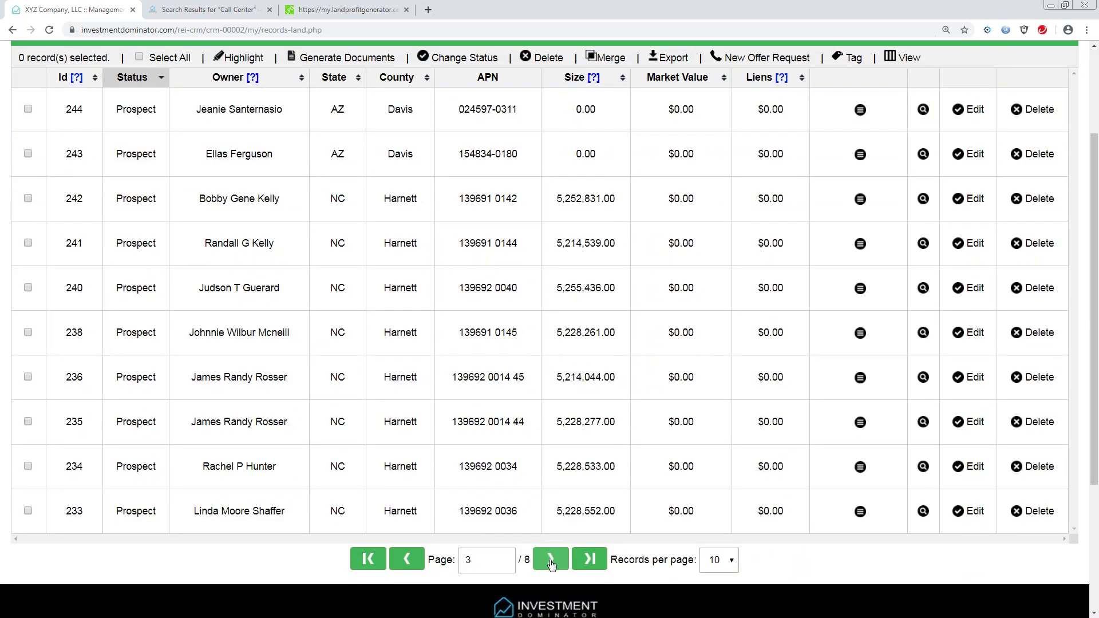
click(551, 561)
click(551, 561)
click(551, 561)
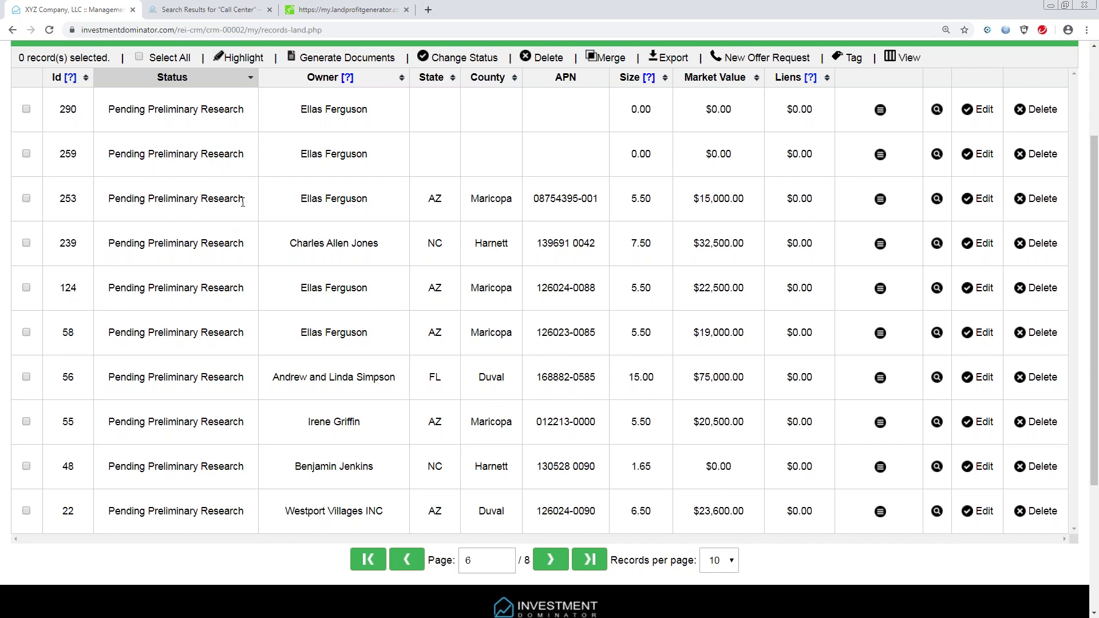
drag(245, 205, 116, 210)
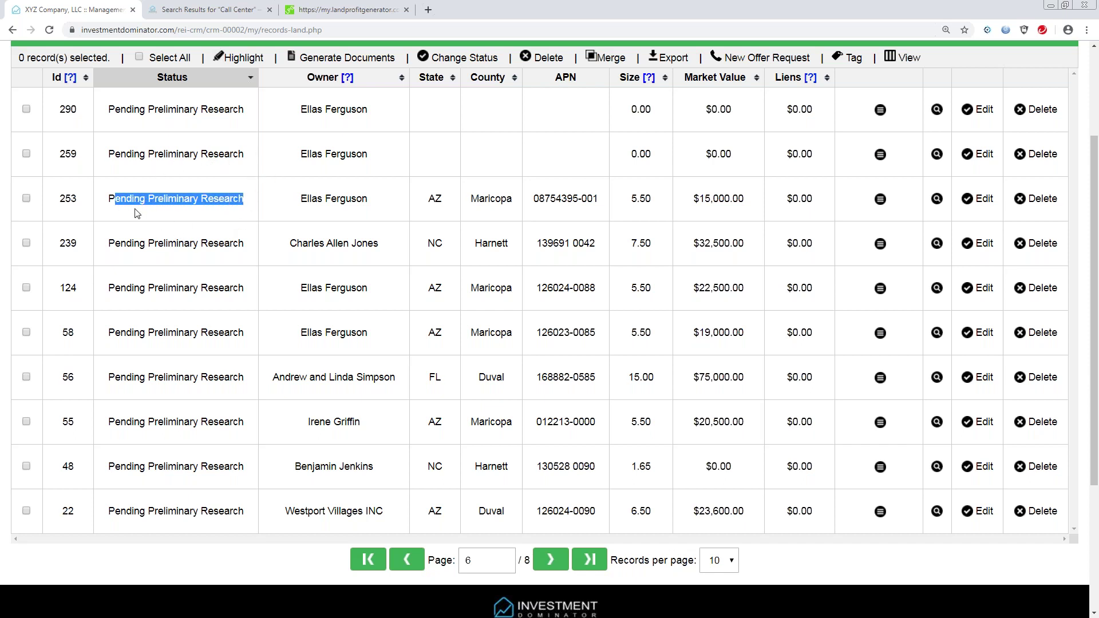
drag(248, 243, 118, 247)
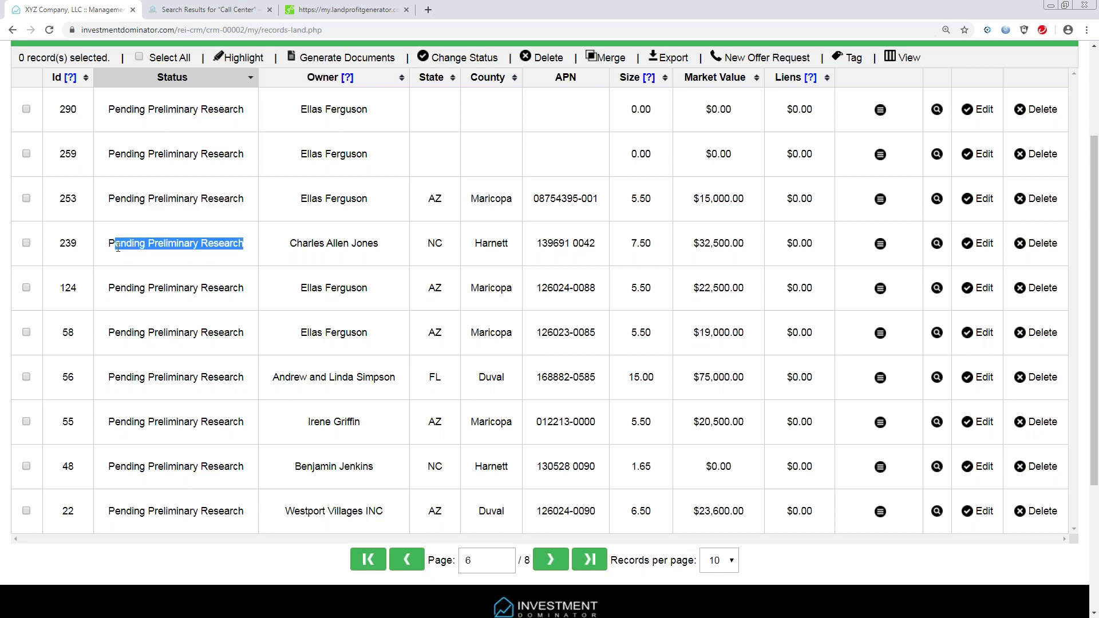
click(272, 240)
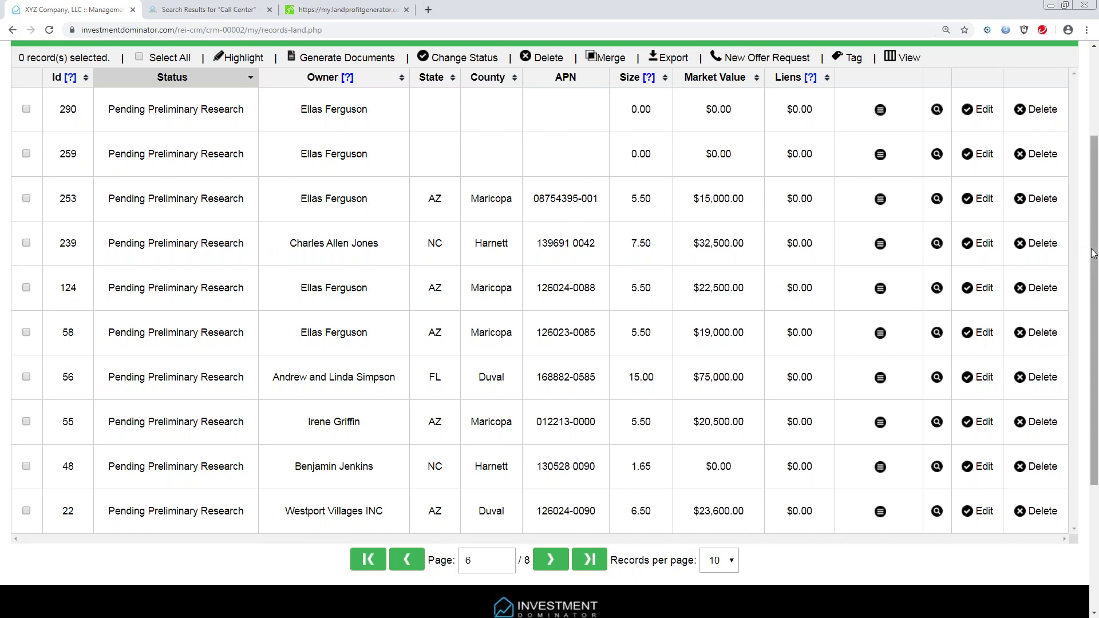
drag(1094, 256, 1092, 262)
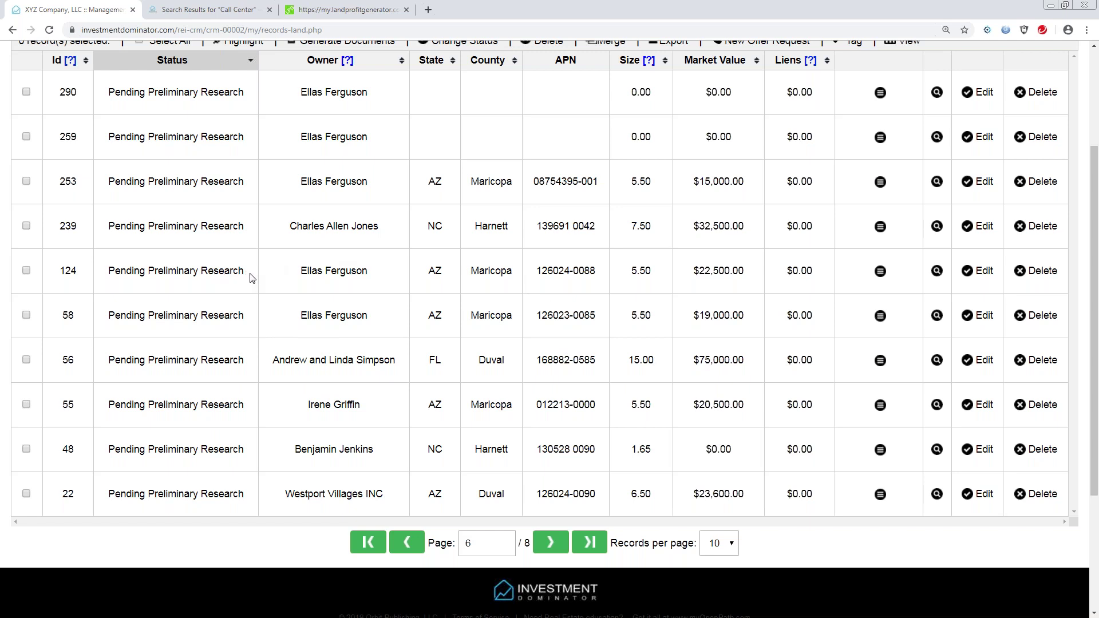
drag(248, 274, 108, 282)
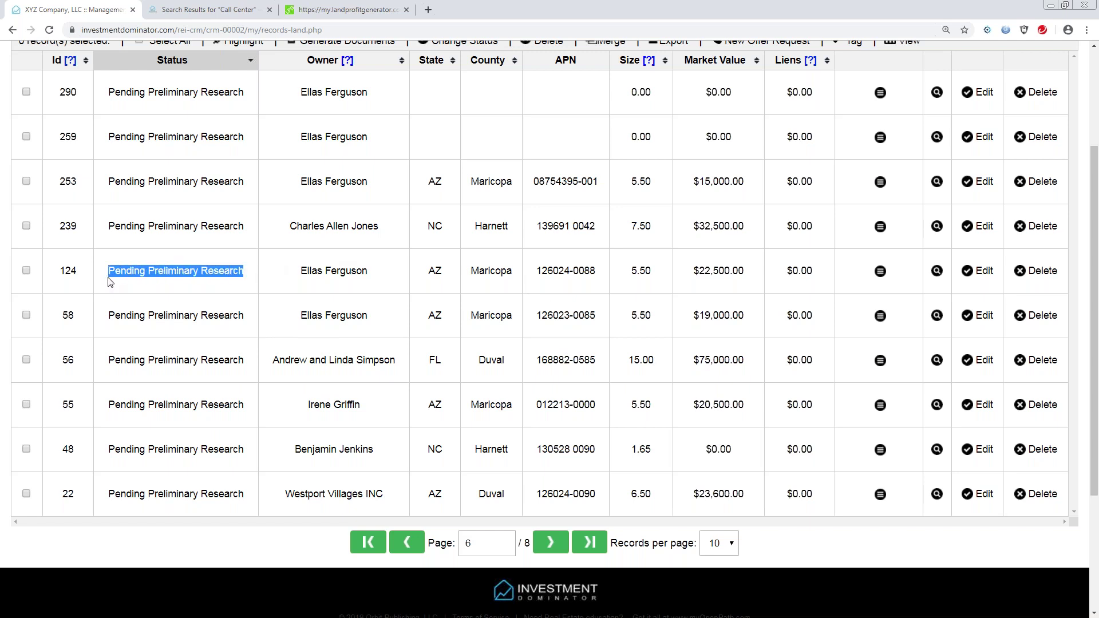
click(275, 274)
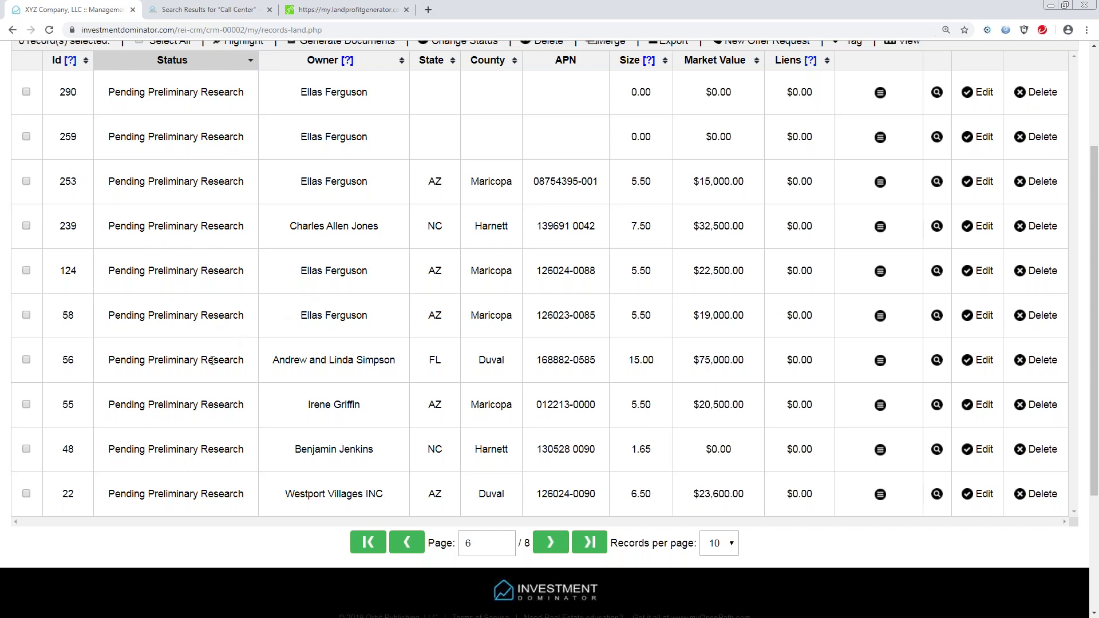
drag(244, 361, 106, 361)
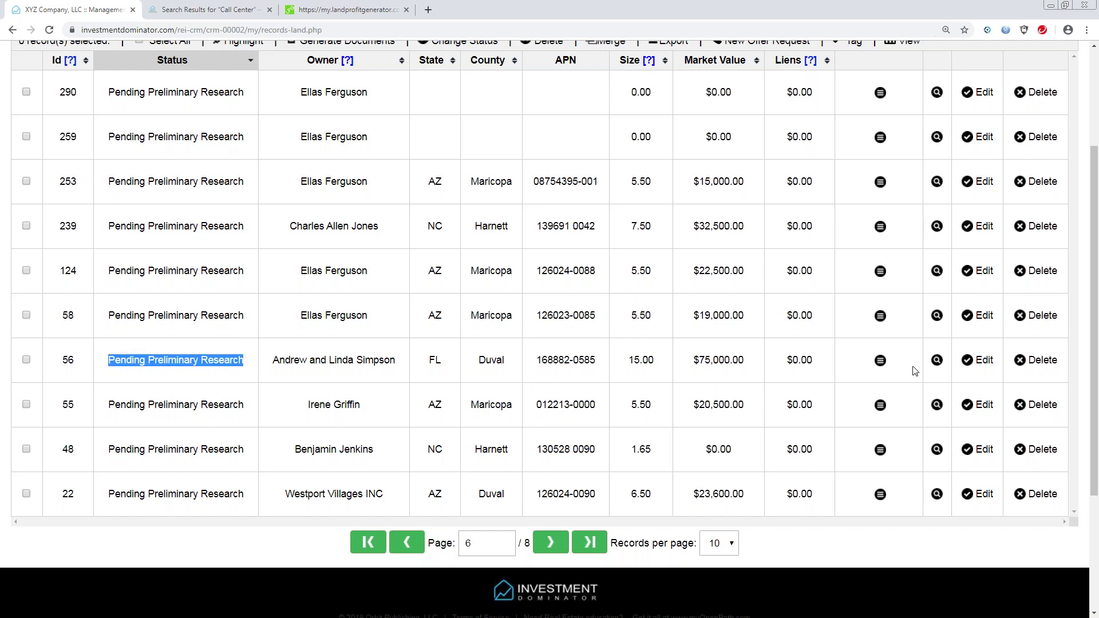
Edit property record 56 and view its status list, keeping Pending Preliminary Research.
click(980, 363)
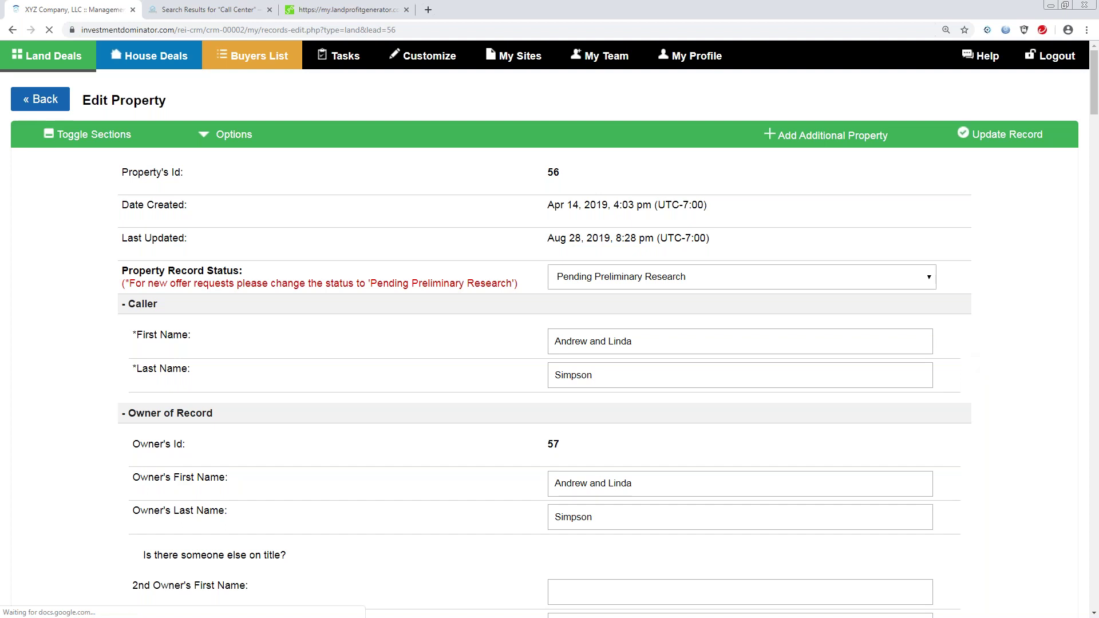
click(929, 282)
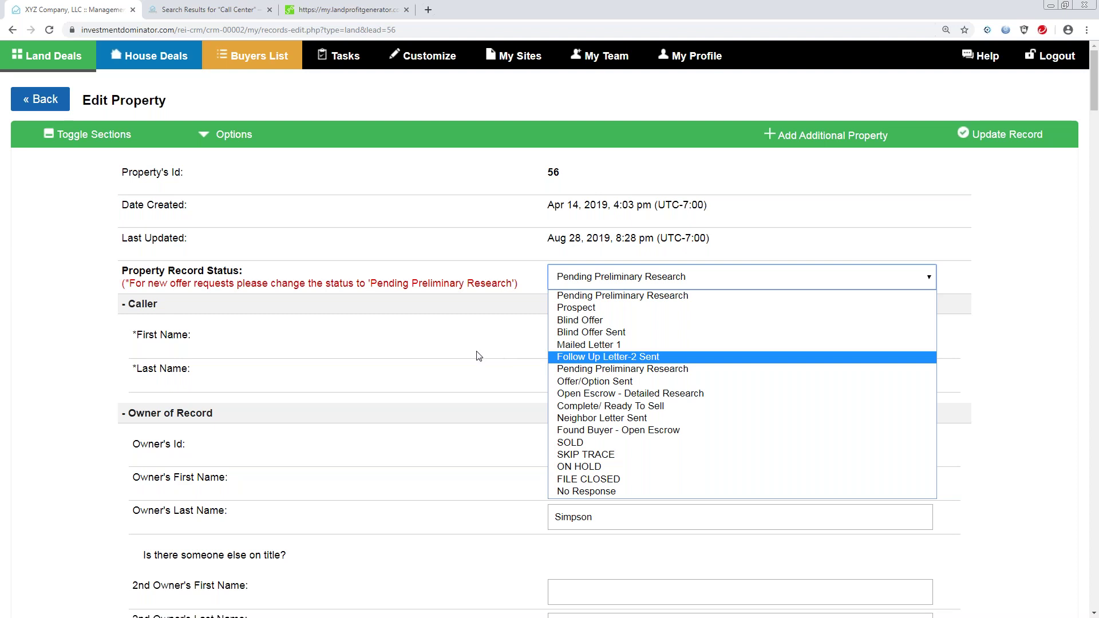
click(1095, 103)
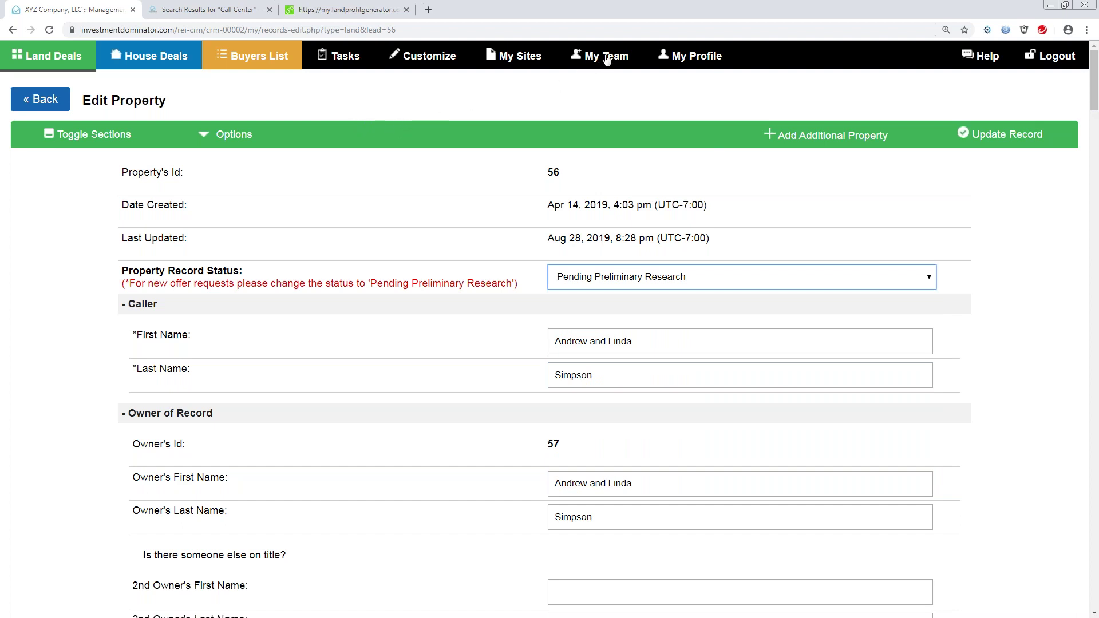
Change Default Option Expires On from 90 to 180 days in Document Template Settings and update the site.
click(424, 57)
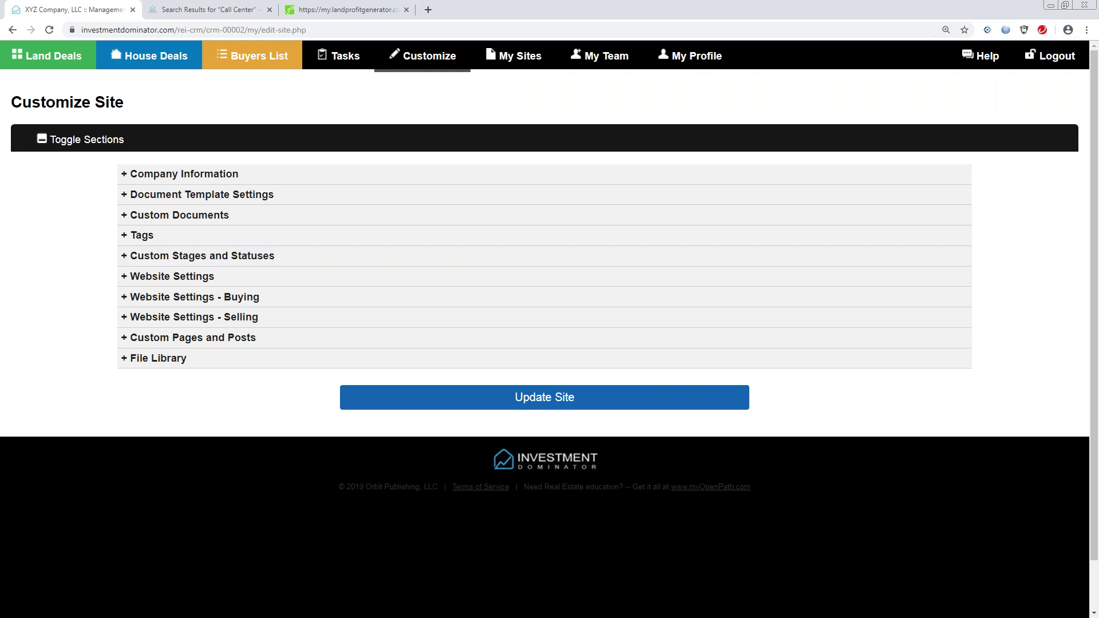
click(124, 199)
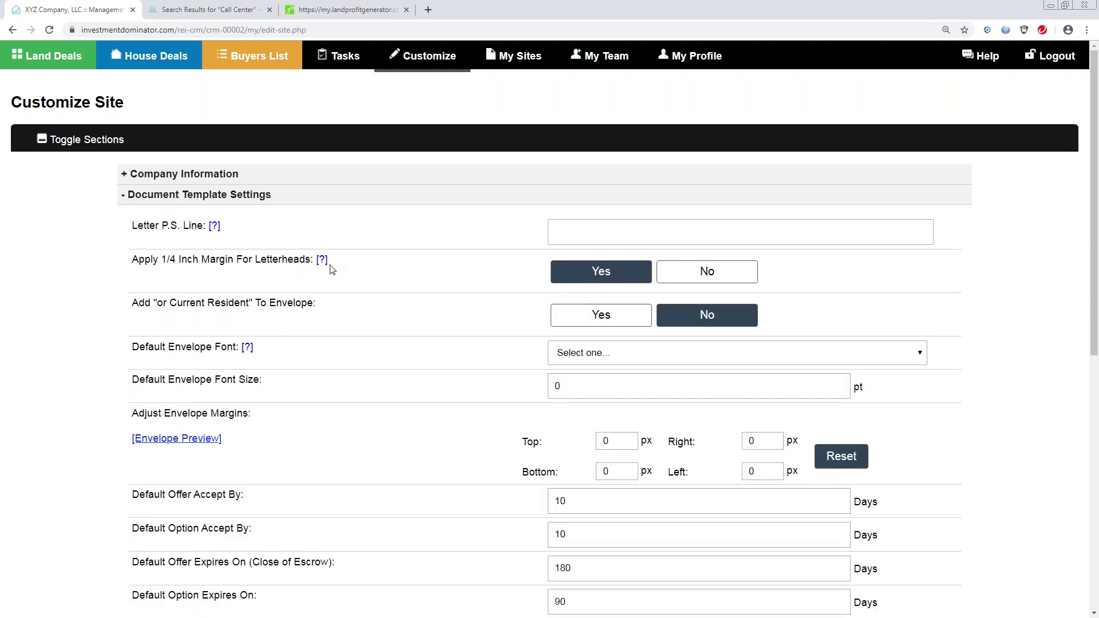
drag(1096, 239, 1086, 325)
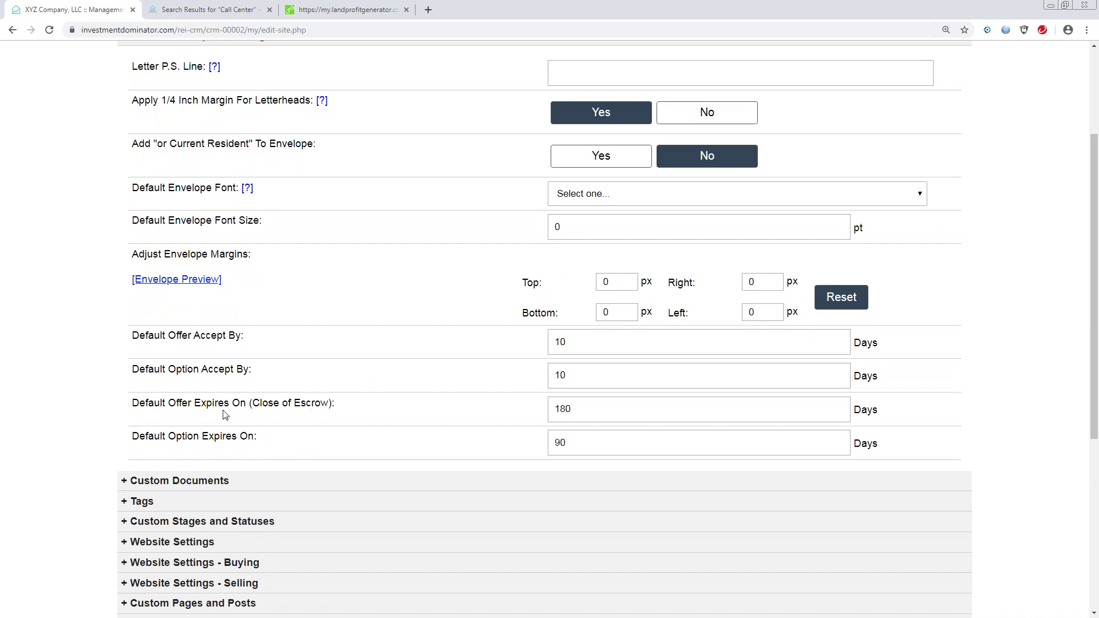
click(643, 410)
drag(643, 410, 548, 413)
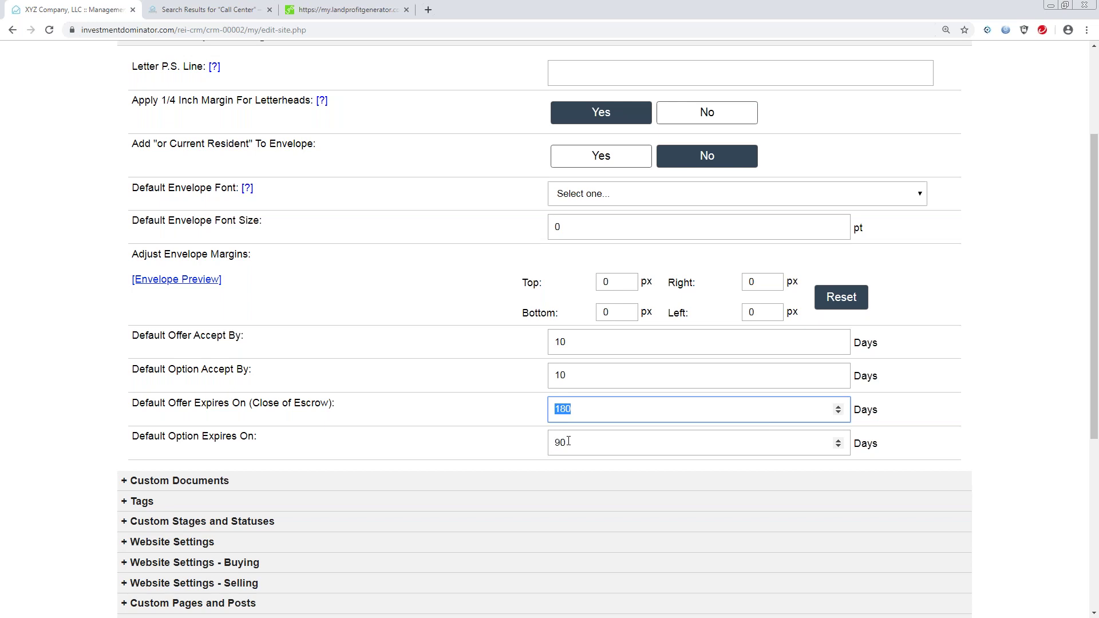
drag(568, 442, 551, 448)
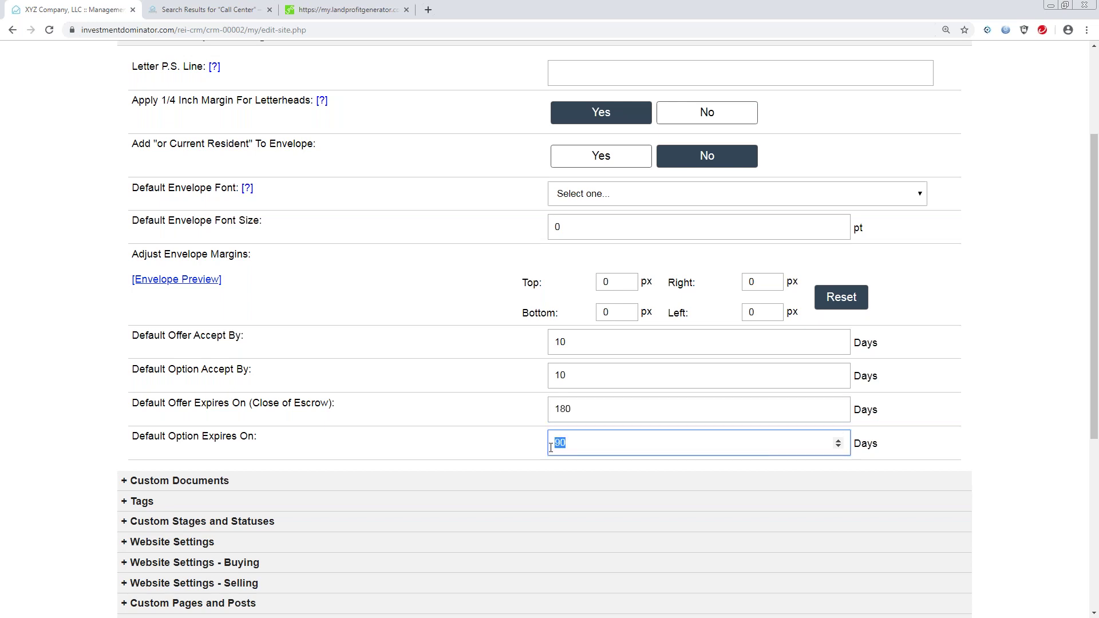
text(180)
drag(1092, 291, 1083, 372)
click(533, 540)
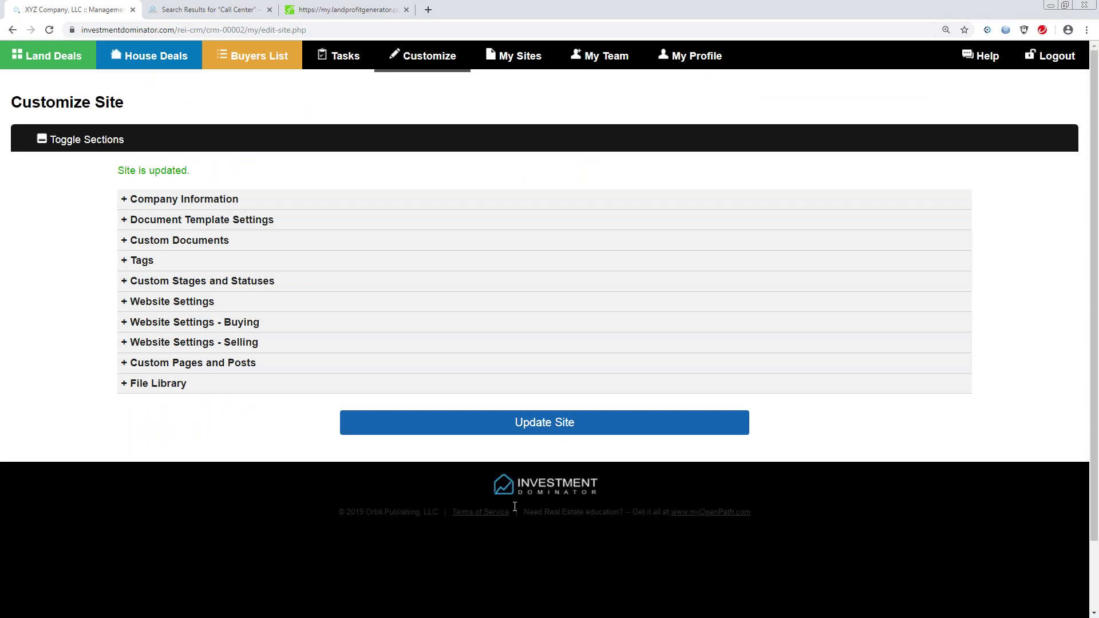
Reopen Document Template Settings and verify Default Option Expires On now shows 180 days.
click(431, 59)
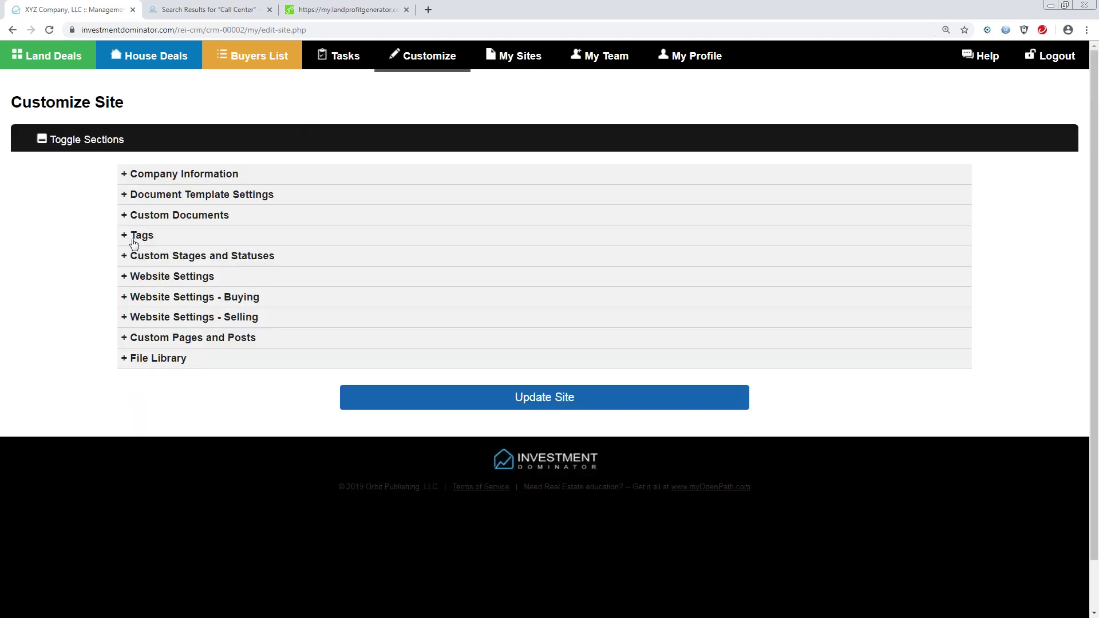
click(123, 195)
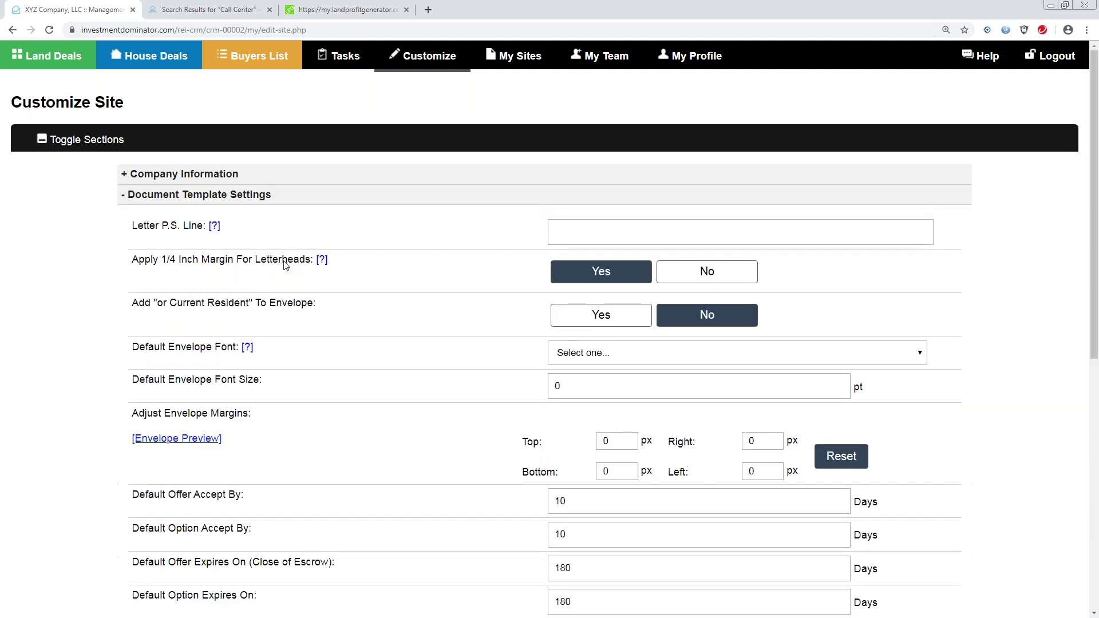
drag(1096, 246, 1096, 396)
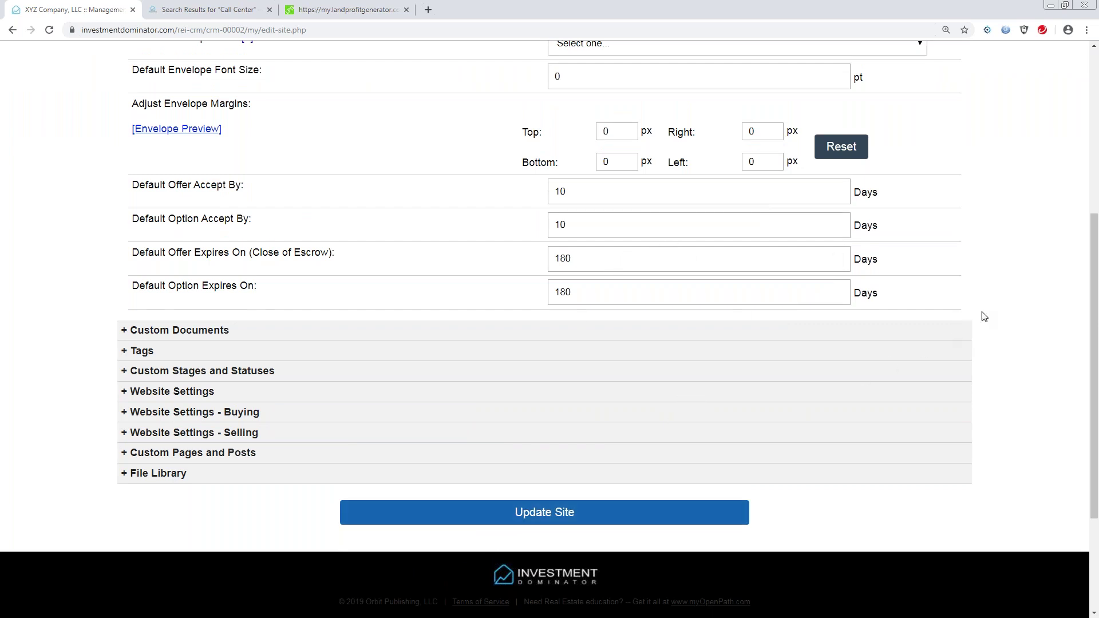
drag(1092, 275, 1096, 146)
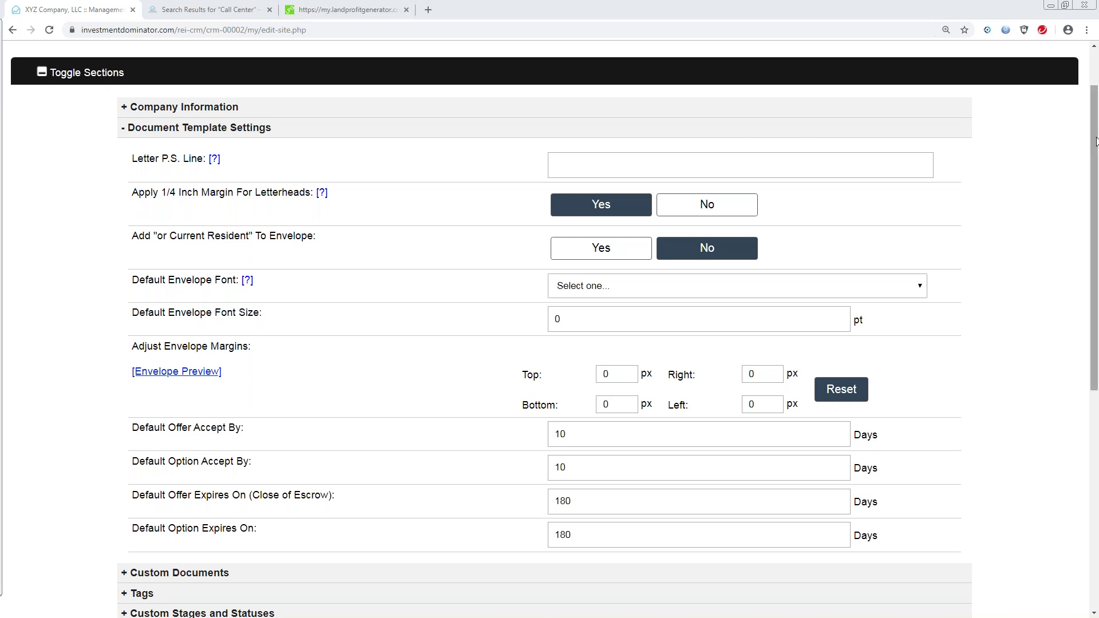
Return to the top of Customize Site and show the My Sites list (Buying, Optin, Selling).
scroll(1098, 108, up, 1)
scroll(1097, 109, up, 1)
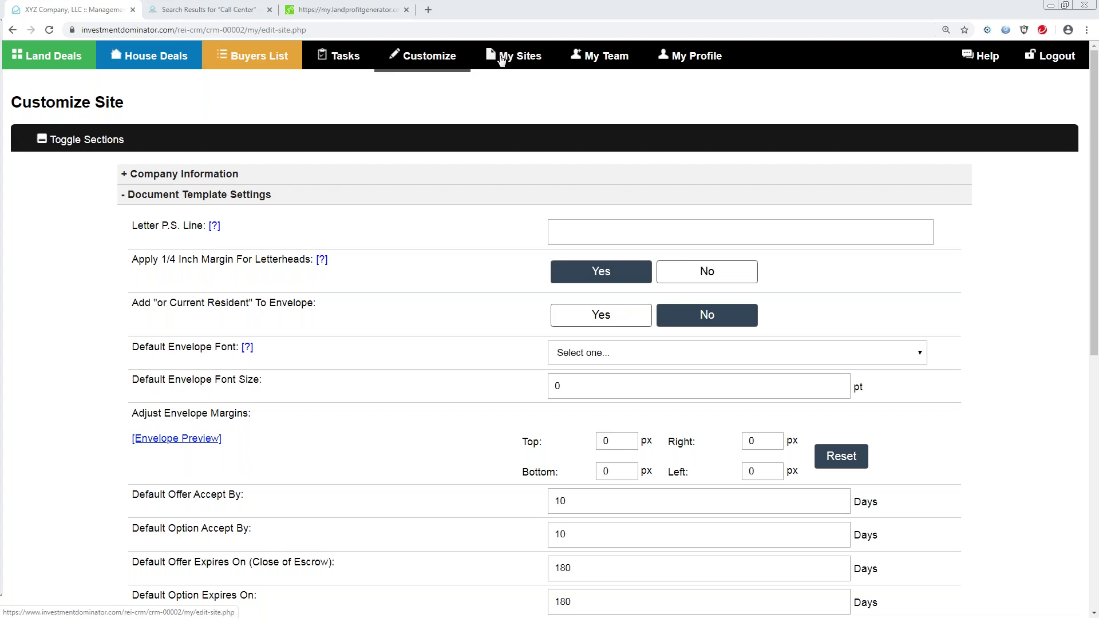
click(508, 61)
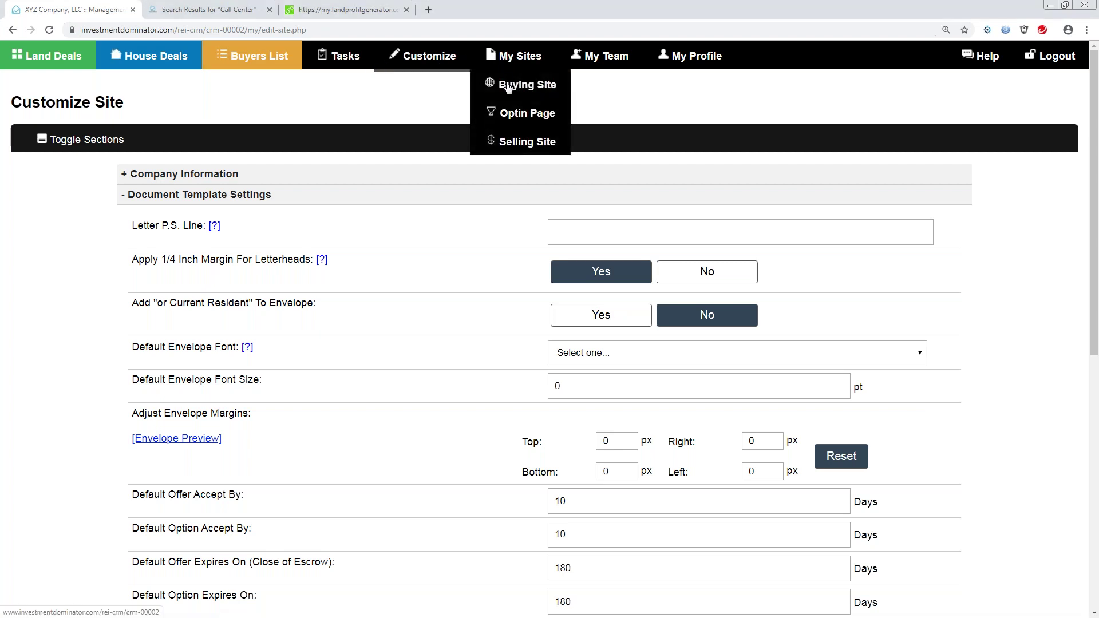
Open the Buying Site and go to its 'Sell Your Land For Cash' offer form.
click(508, 83)
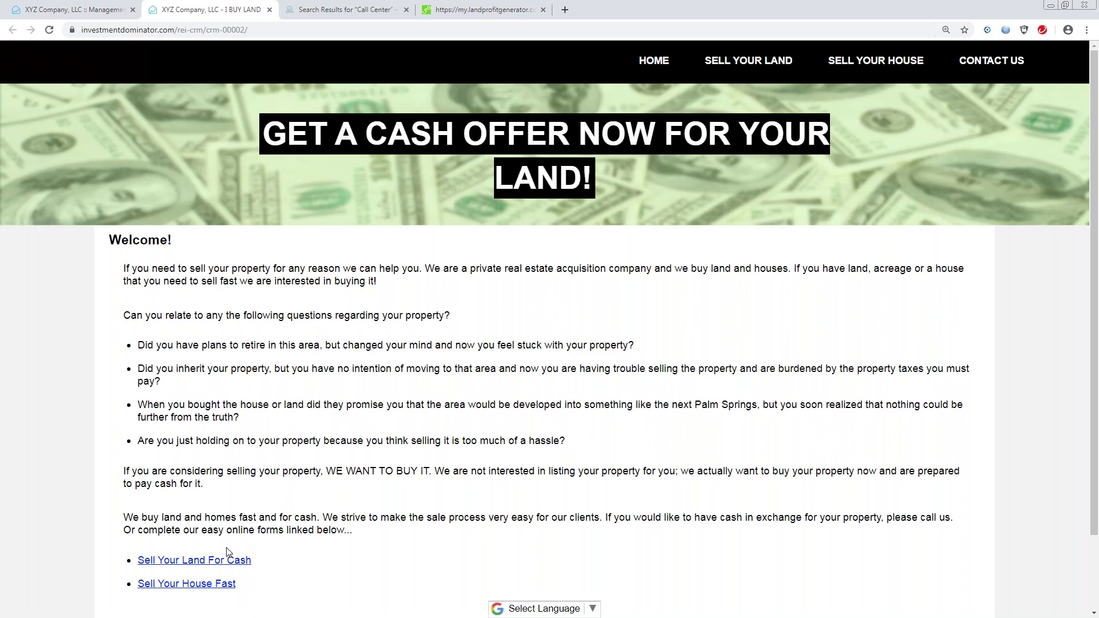
click(193, 563)
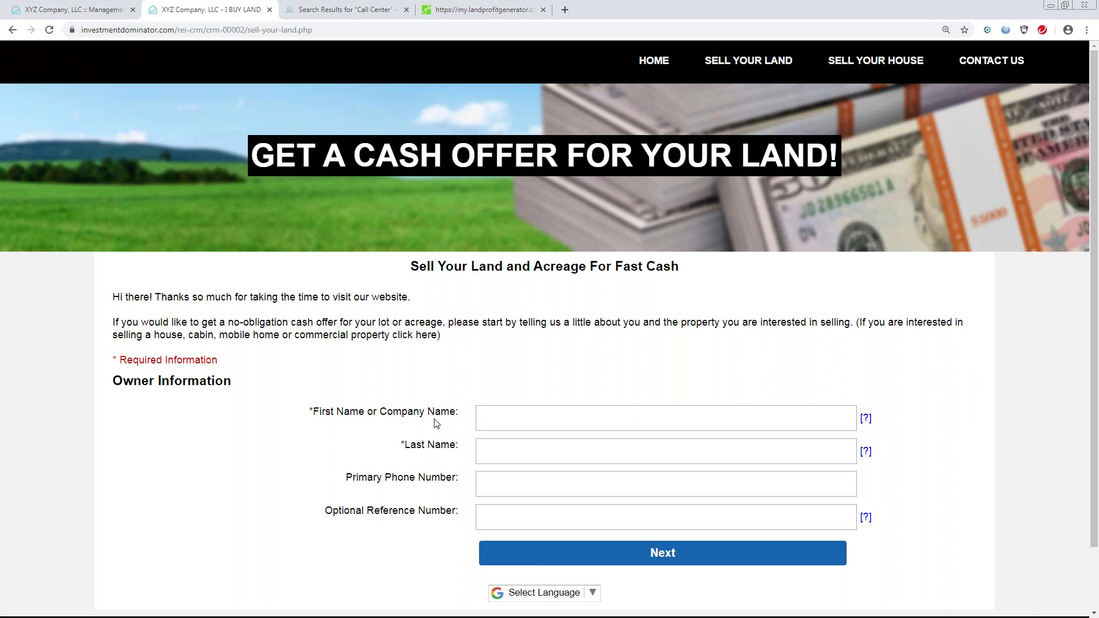
Enter the owner's first and last name and paste the seller's phone number as Primary Phone.
click(489, 417)
key(Tab)
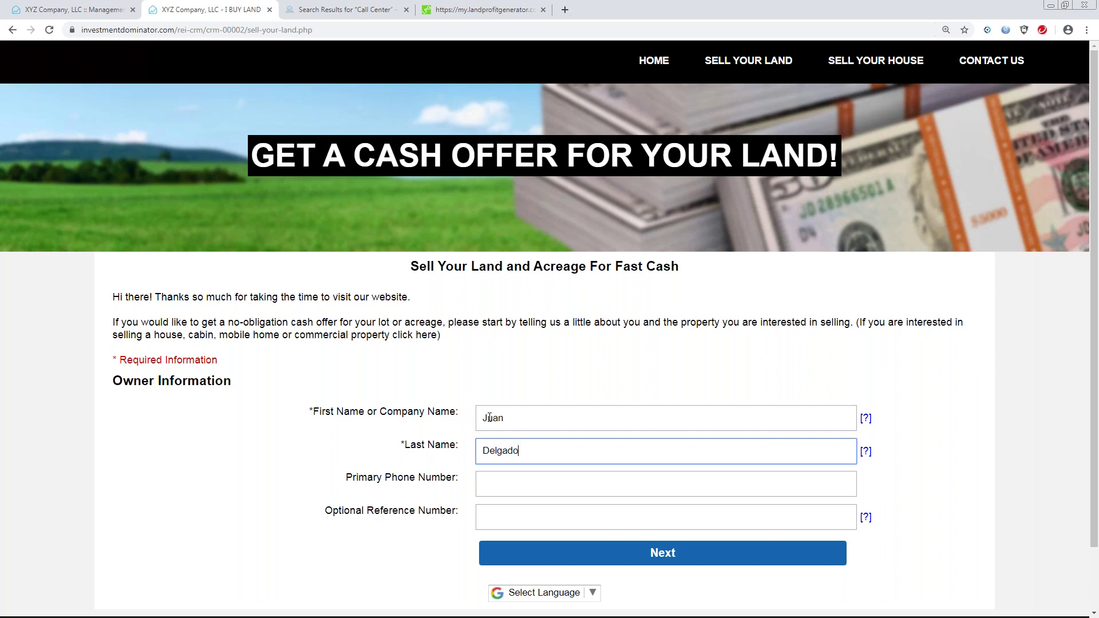
key(Tab)
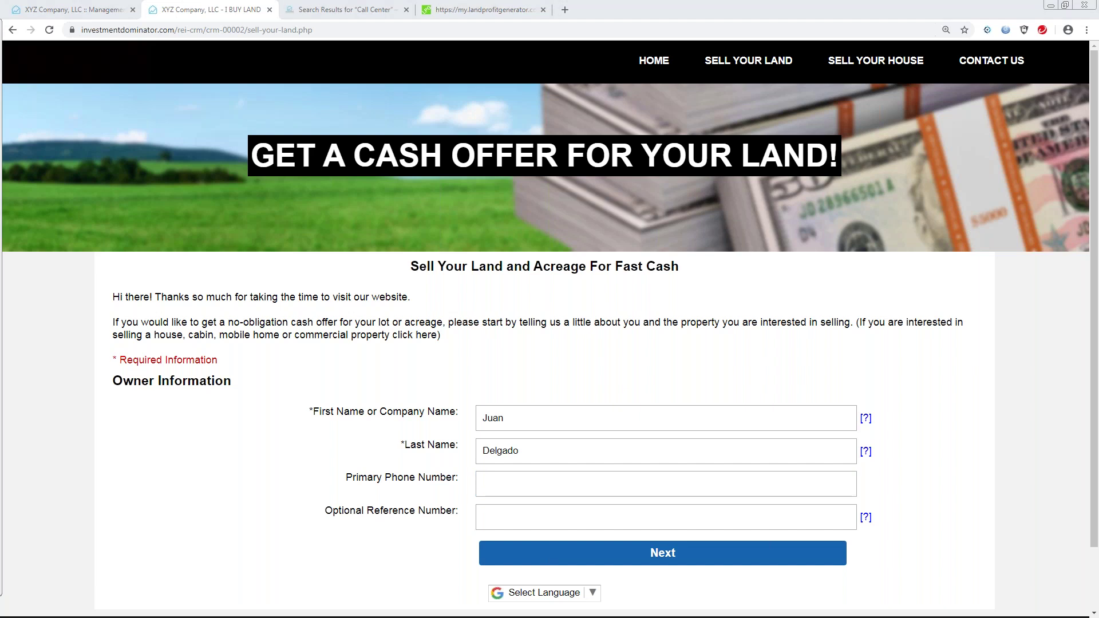
right_click(493, 487)
click(522, 396)
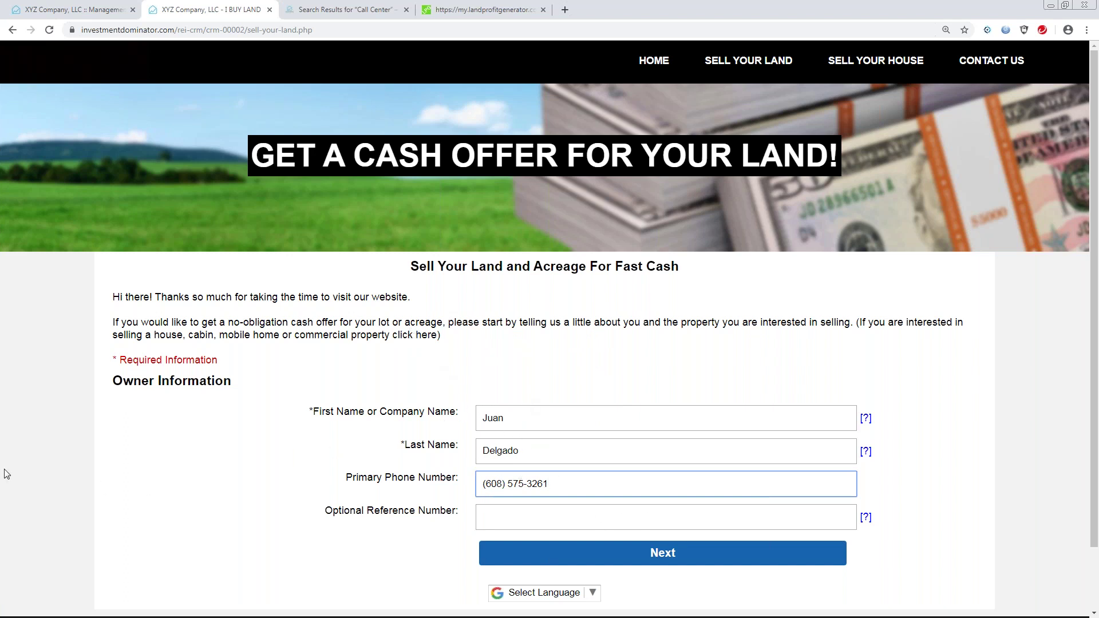
click(504, 517)
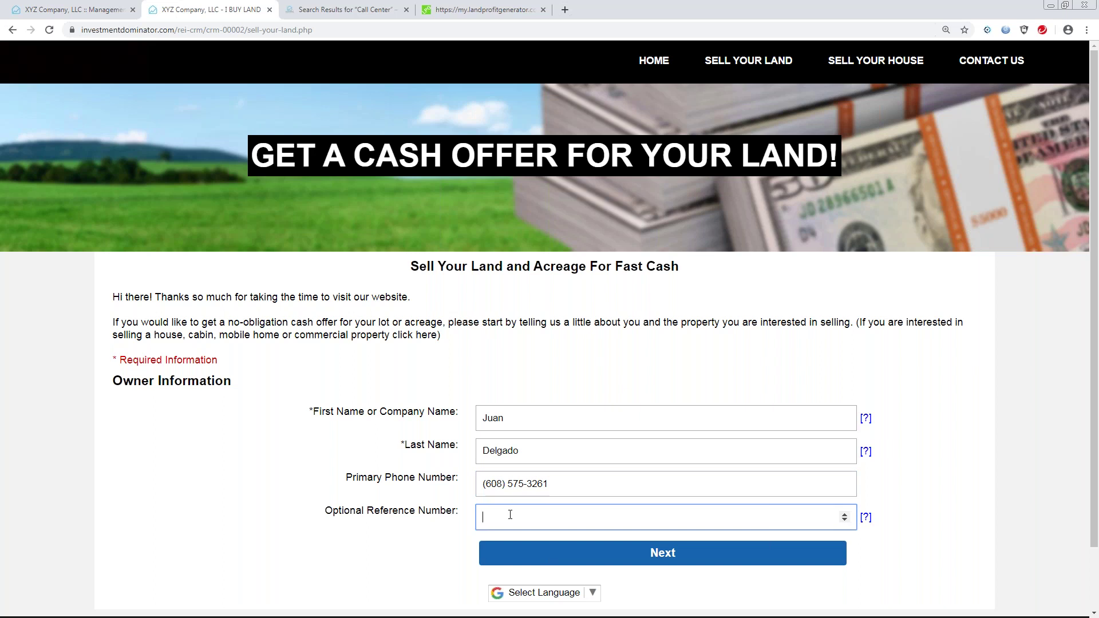
Enter the optional reference number, correct it after the error, and advance to Contact Information.
text(141)
click(659, 553)
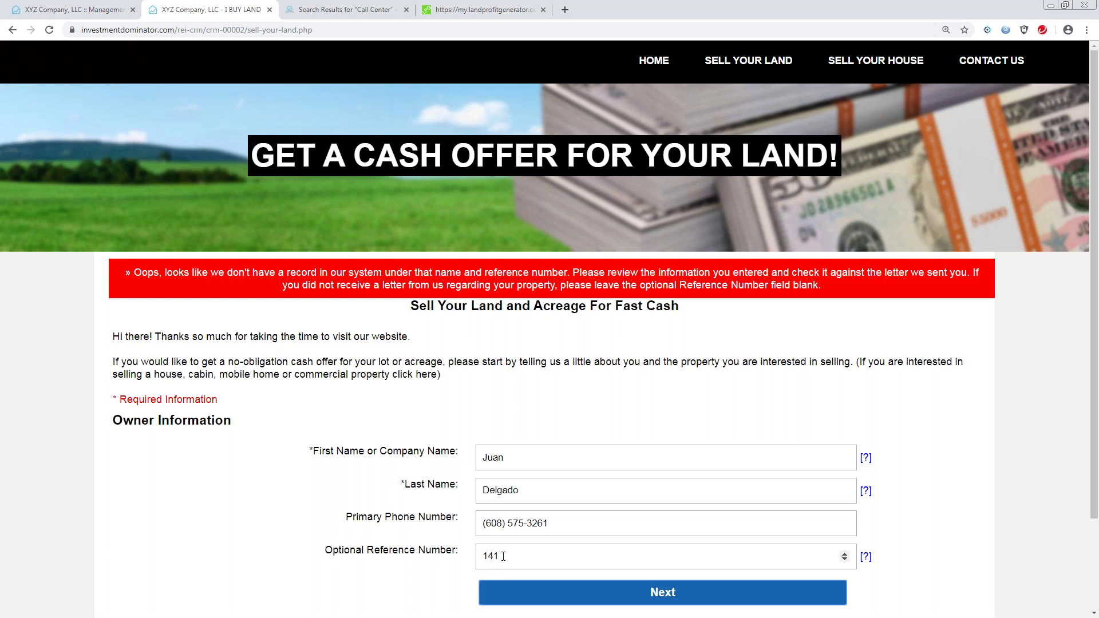
drag(503, 556, 478, 553)
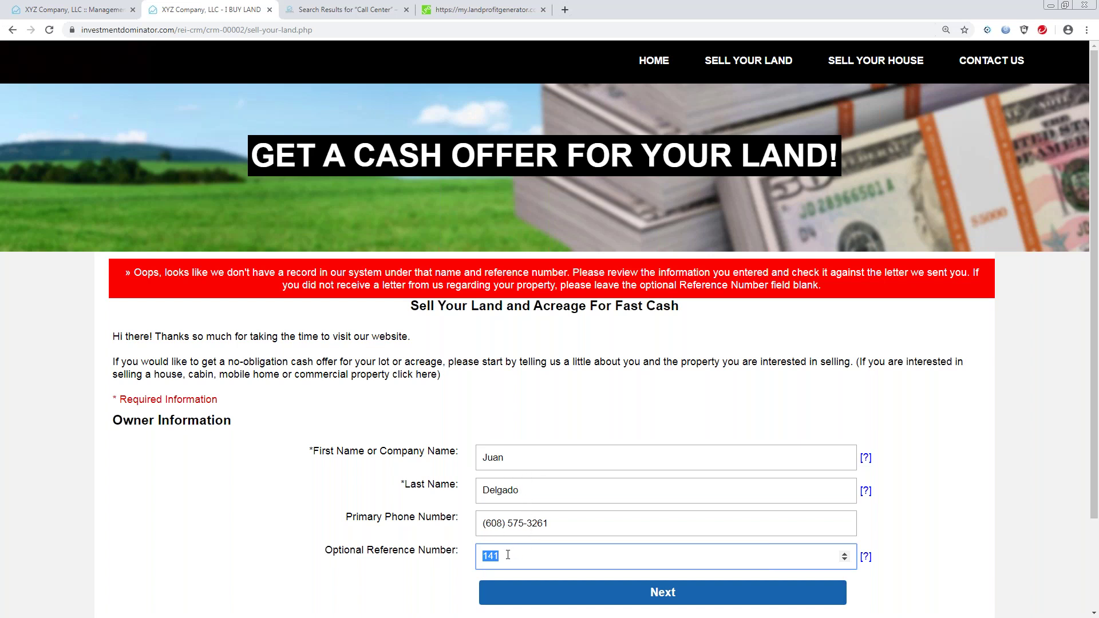
text(151)
click(656, 594)
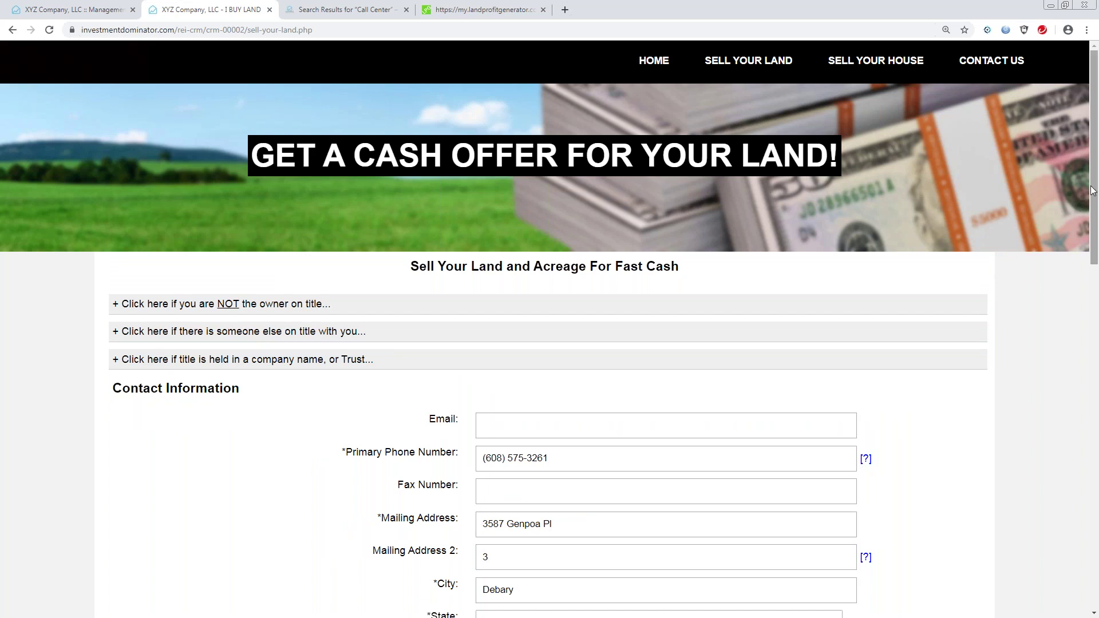
Paste the new mailing address over the old one and correct the city name.
drag(1093, 192, 1098, 280)
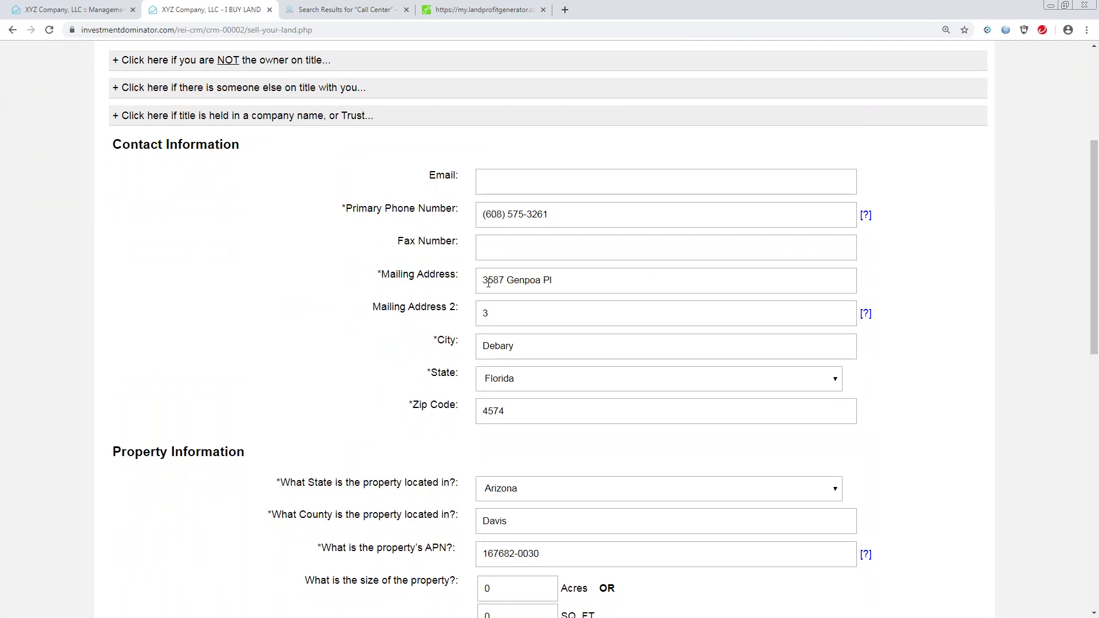
drag(485, 284, 551, 289)
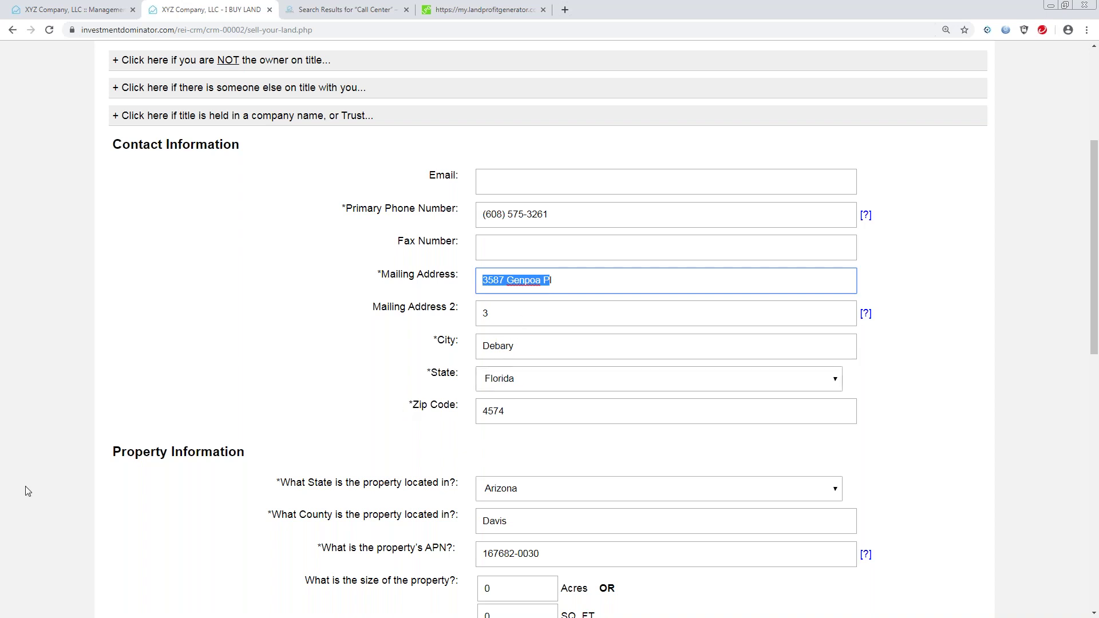
key(alt+Tab)
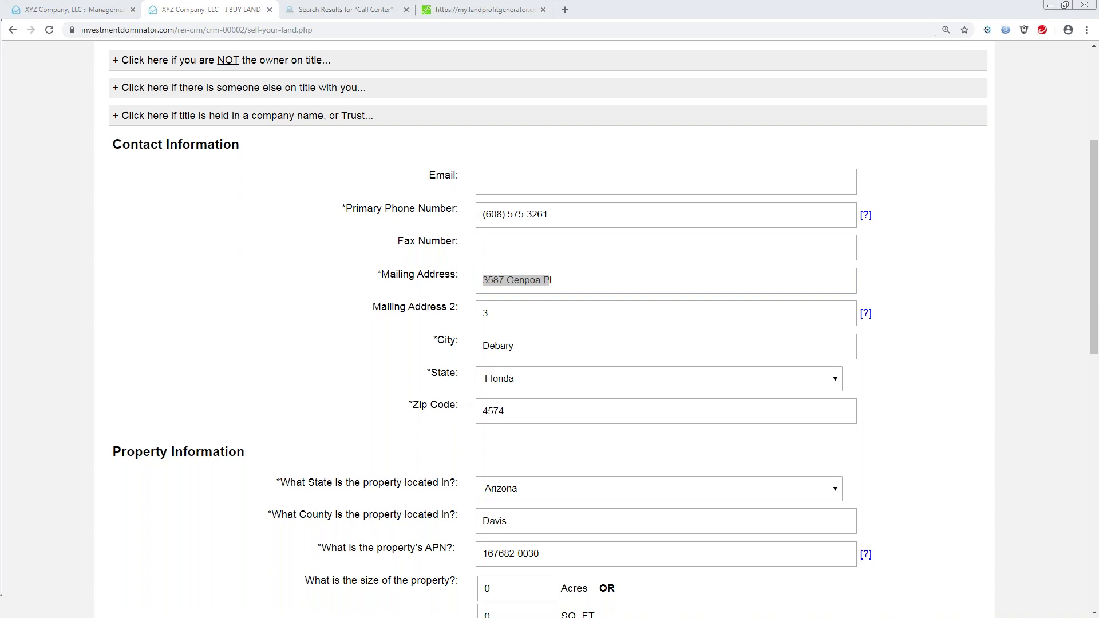
drag(547, 278, 485, 284)
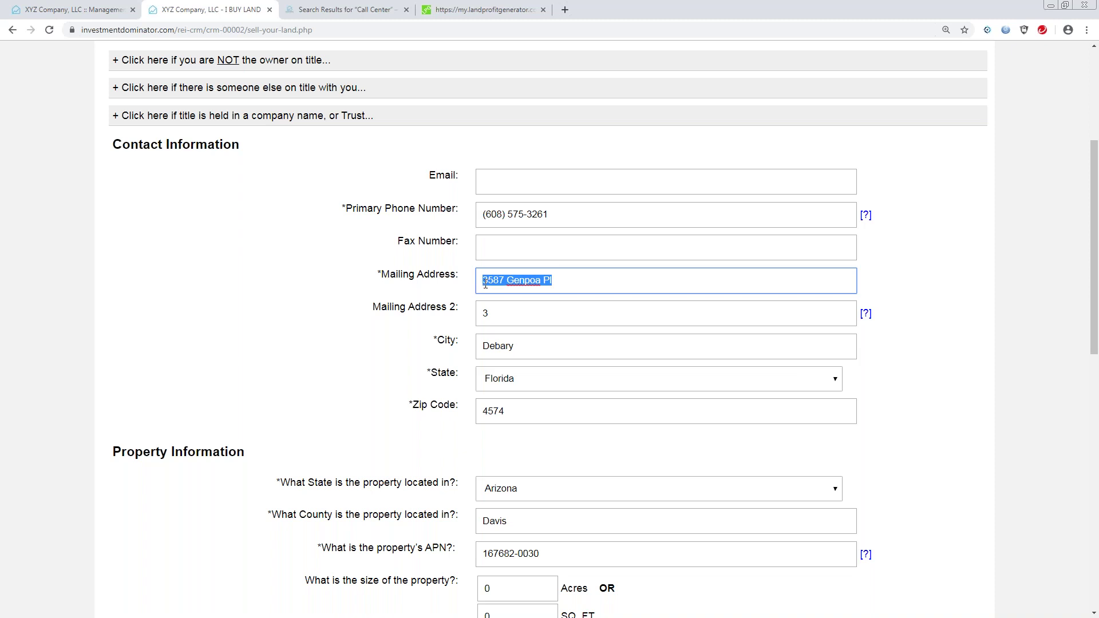
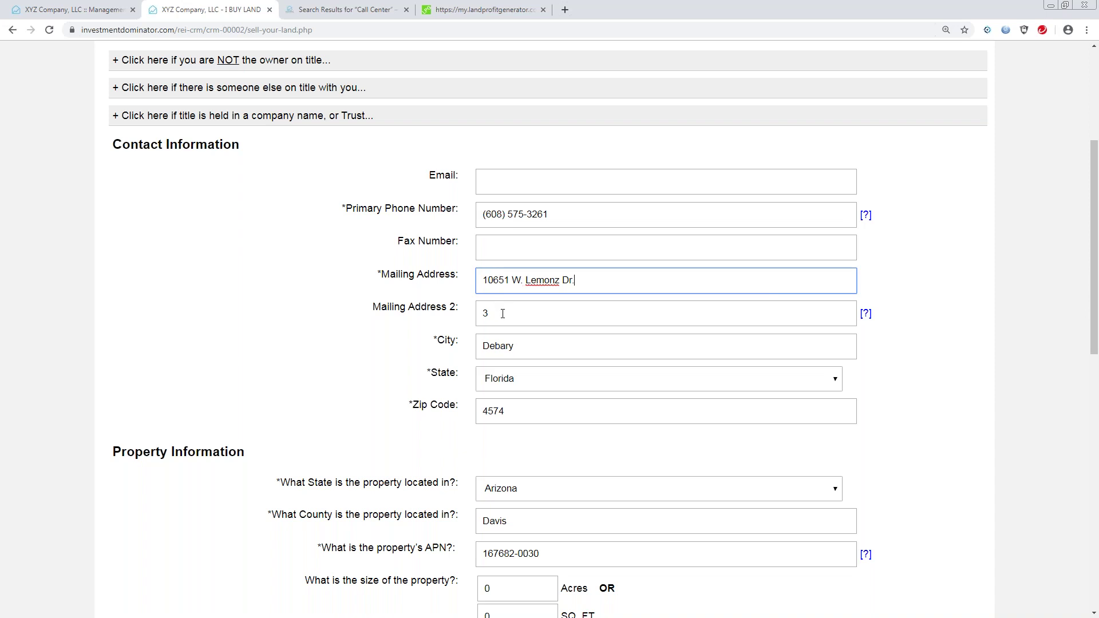
click(519, 347)
key(BackSpace)
key(BackSpace)
key(BackSpace)
key(BackSpace)
text(mar)
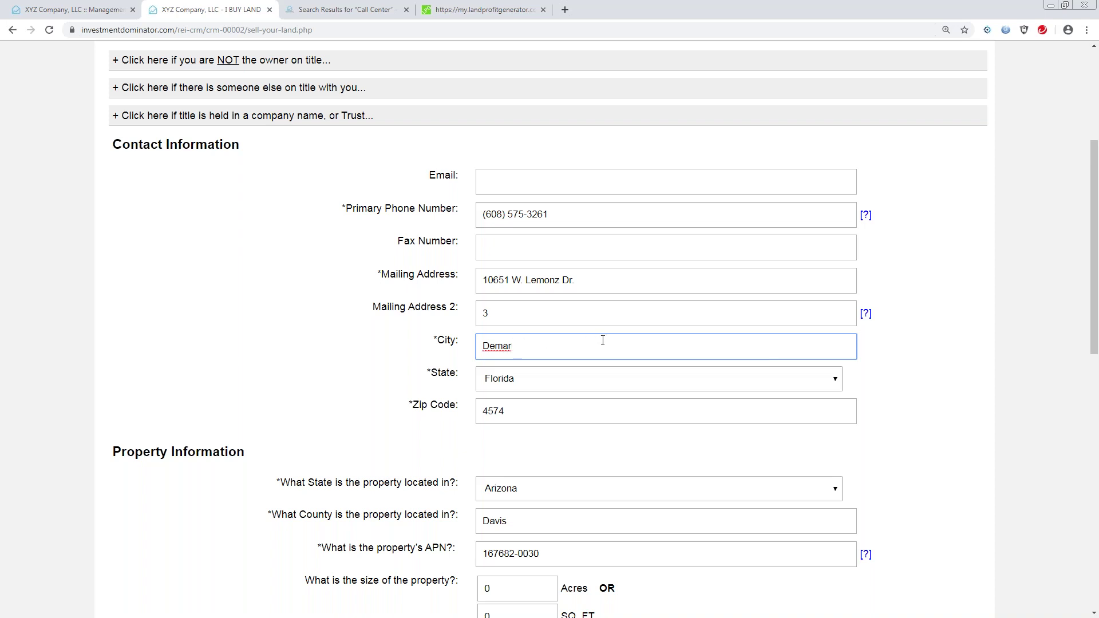
Set the seller's state to Pennsylvania and replace the ZIP code with the new one.
click(837, 383)
drag(840, 186, 828, 260)
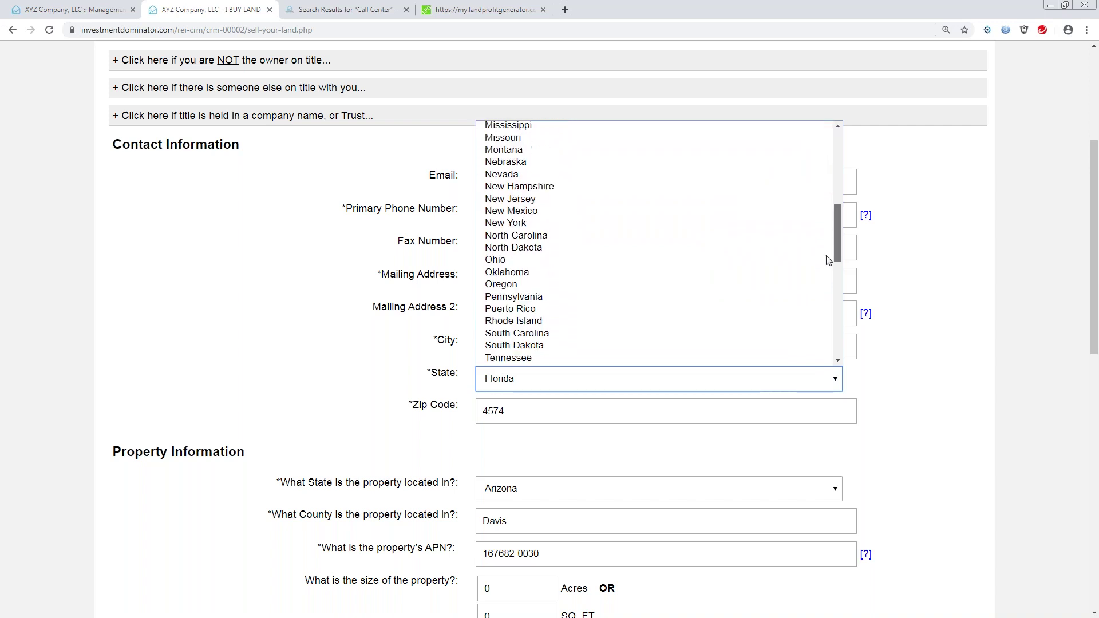
click(554, 297)
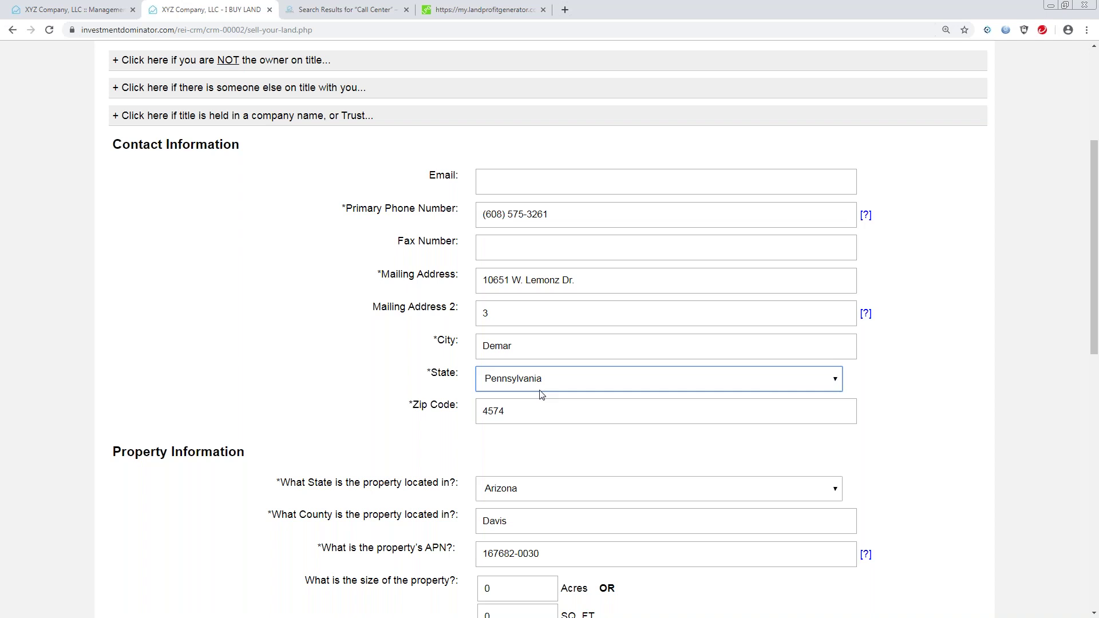
drag(506, 412, 474, 416)
text(15)
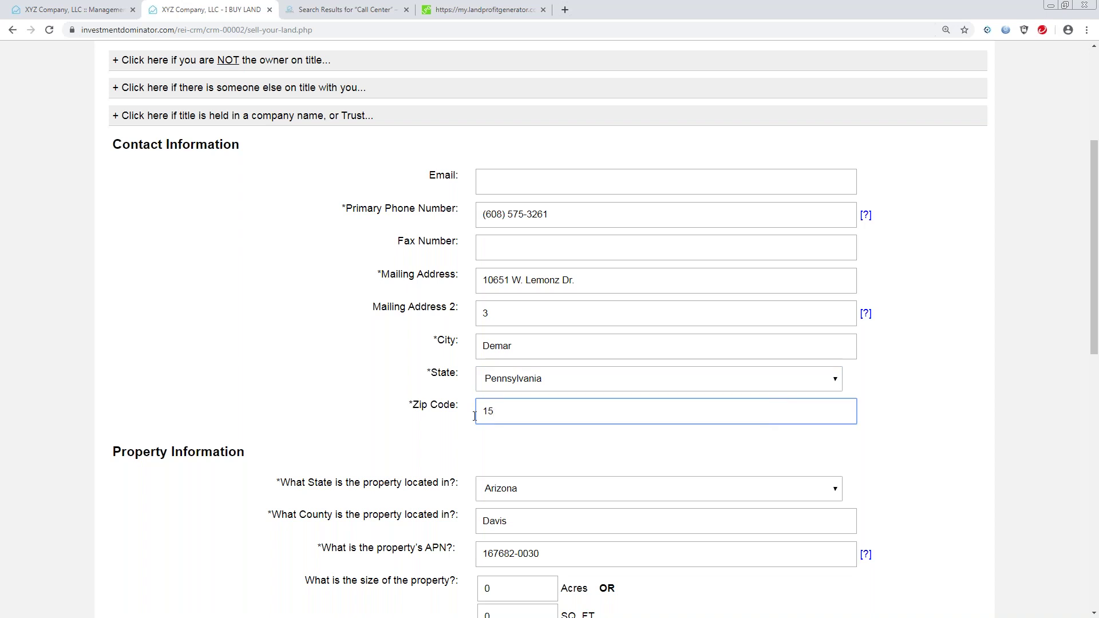
text(903)
drag(1094, 205, 1097, 231)
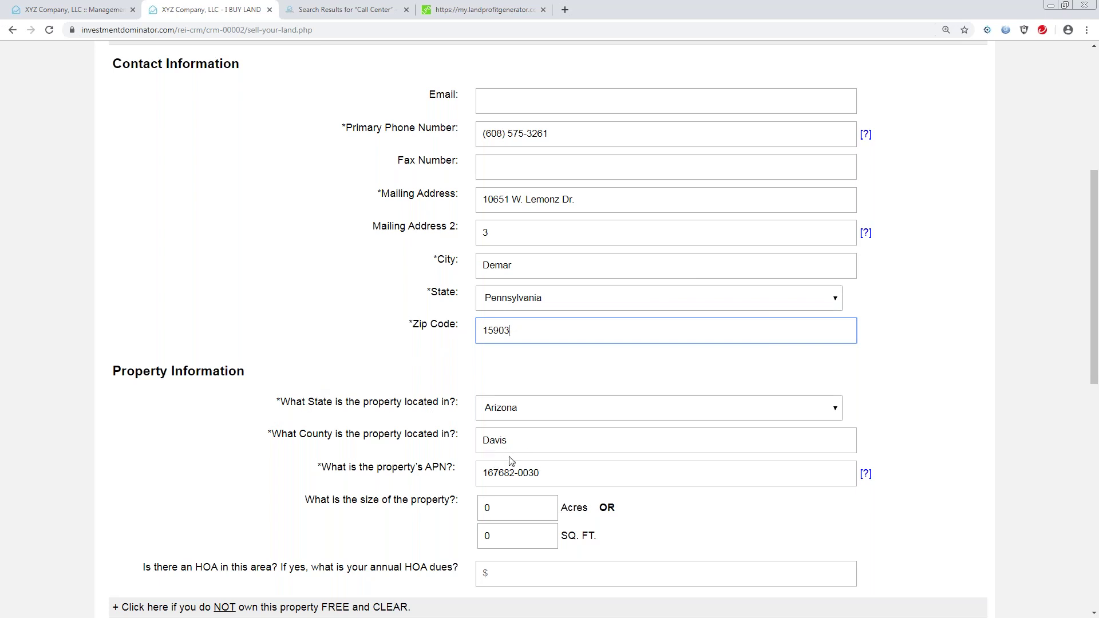
Change the property size to 7 acres.
click(501, 508)
key(BackSpace)
text(7)
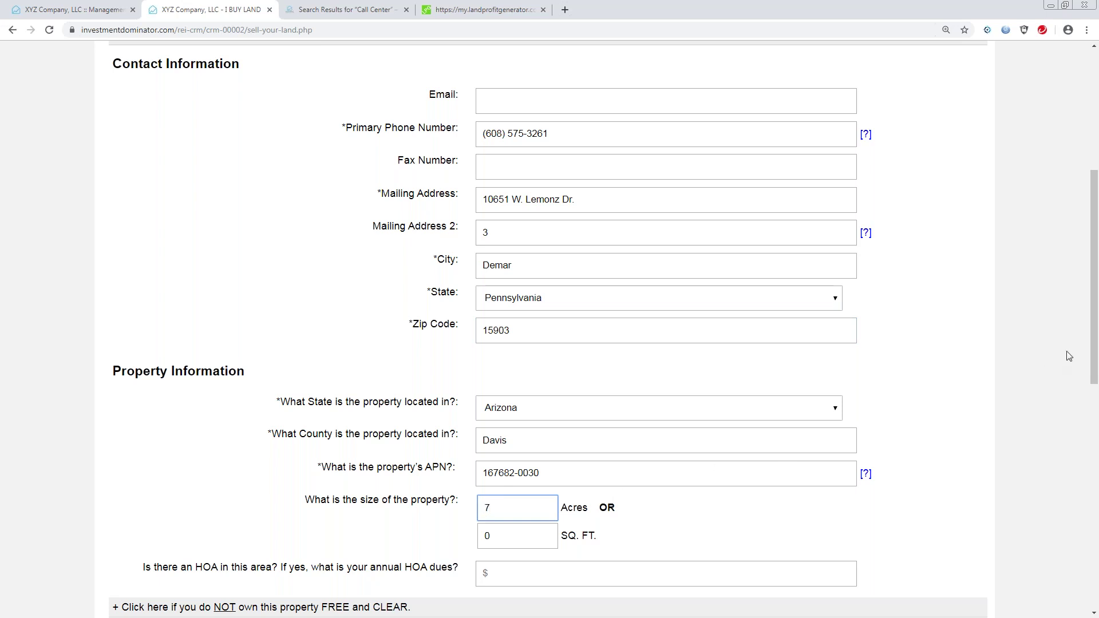
drag(1091, 338, 1091, 471)
Answer Power Lines as Yes and Road Access as Yes - Paved.
click(836, 418)
click(601, 447)
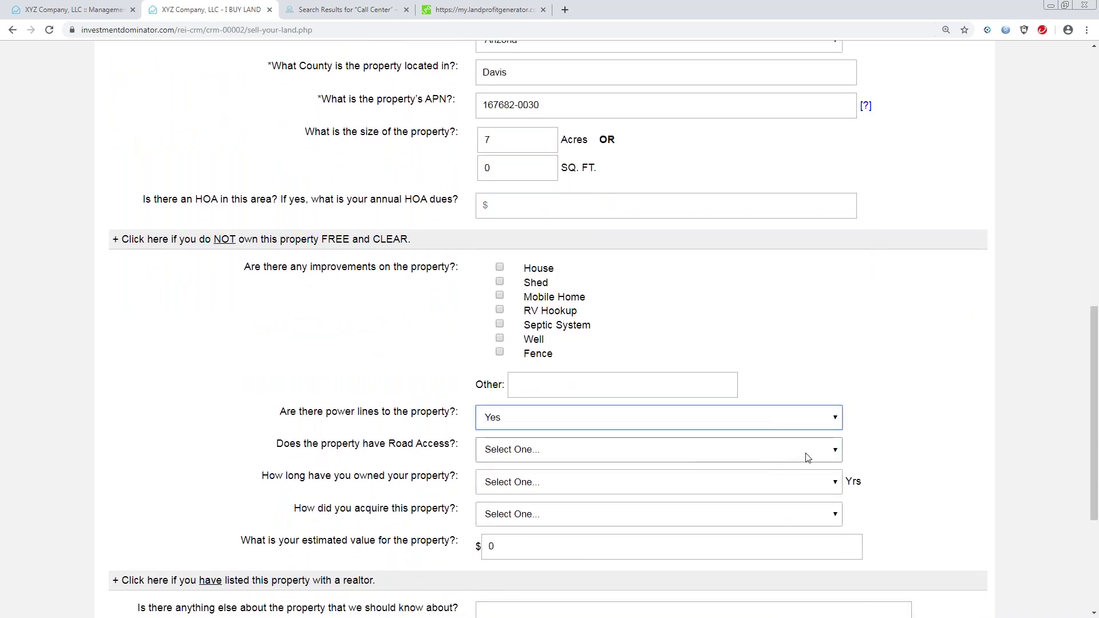
click(835, 450)
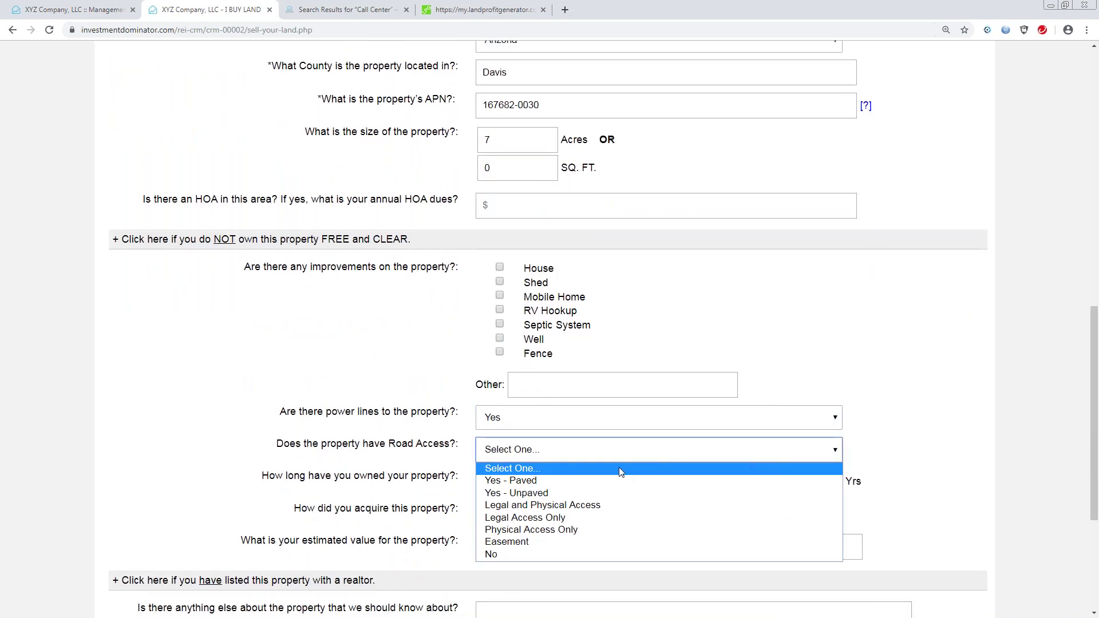
click(553, 481)
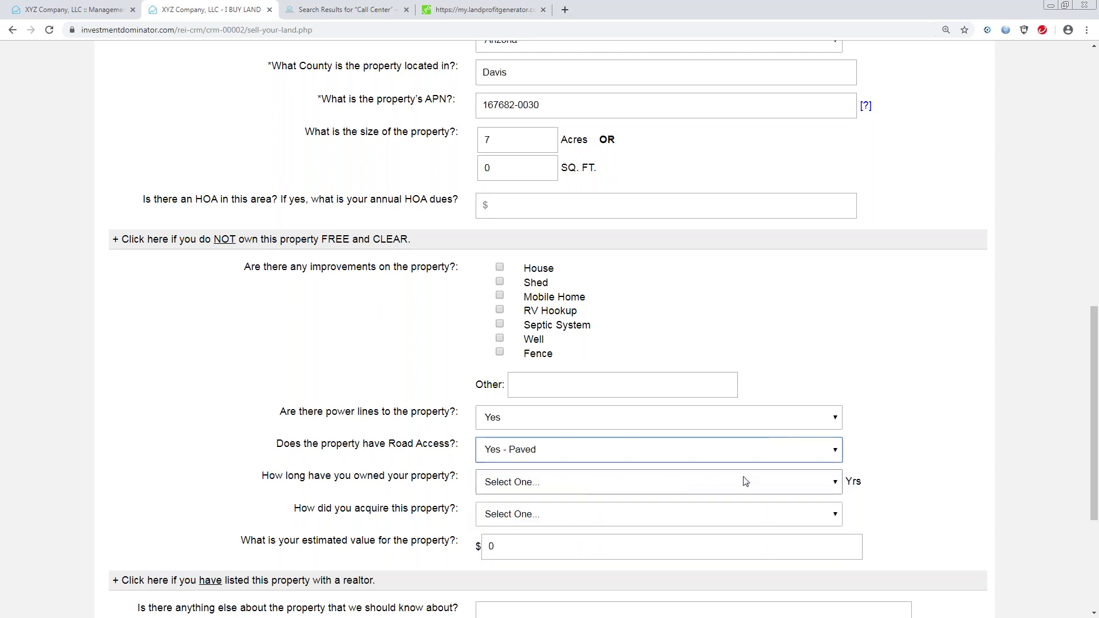
drag(1090, 436, 1091, 501)
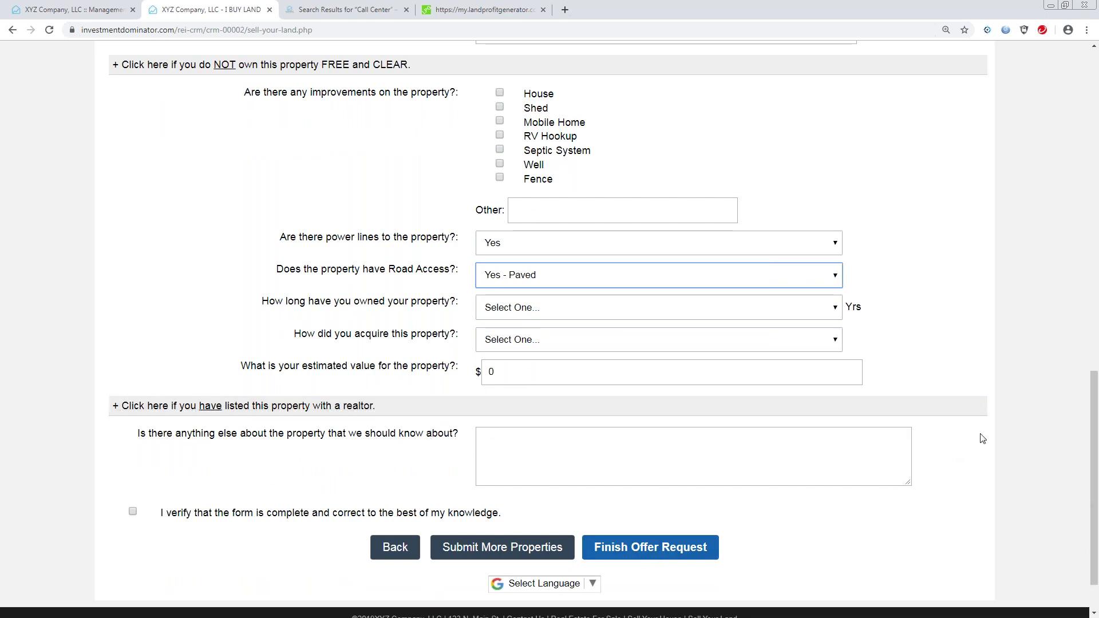
drag(1094, 426, 1096, 197)
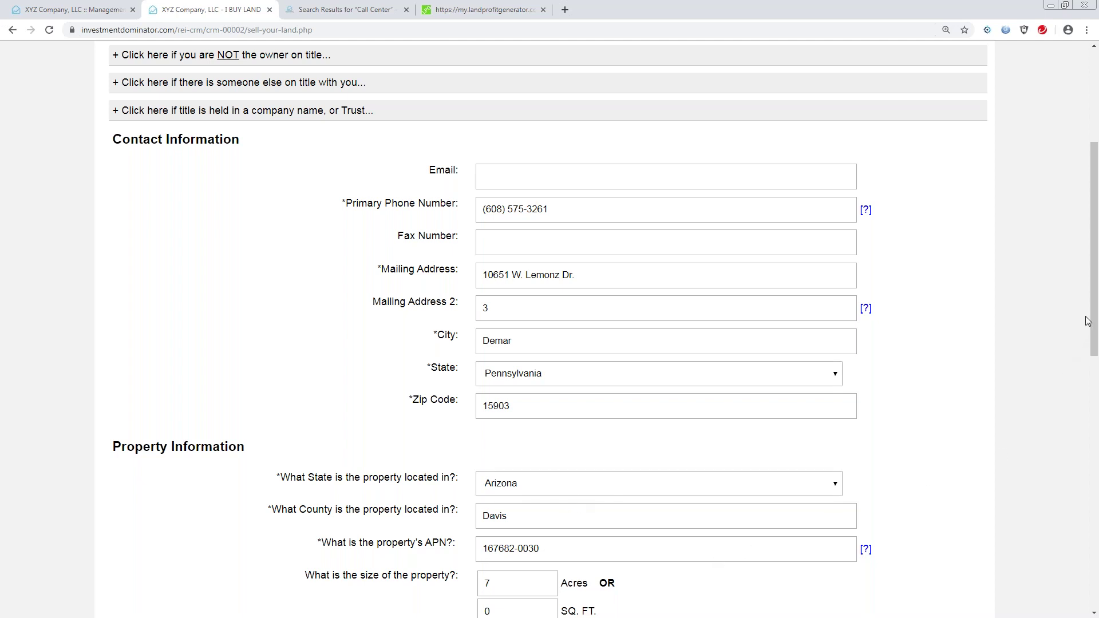
drag(1095, 312, 1098, 472)
scroll(624, 343, up, 7)
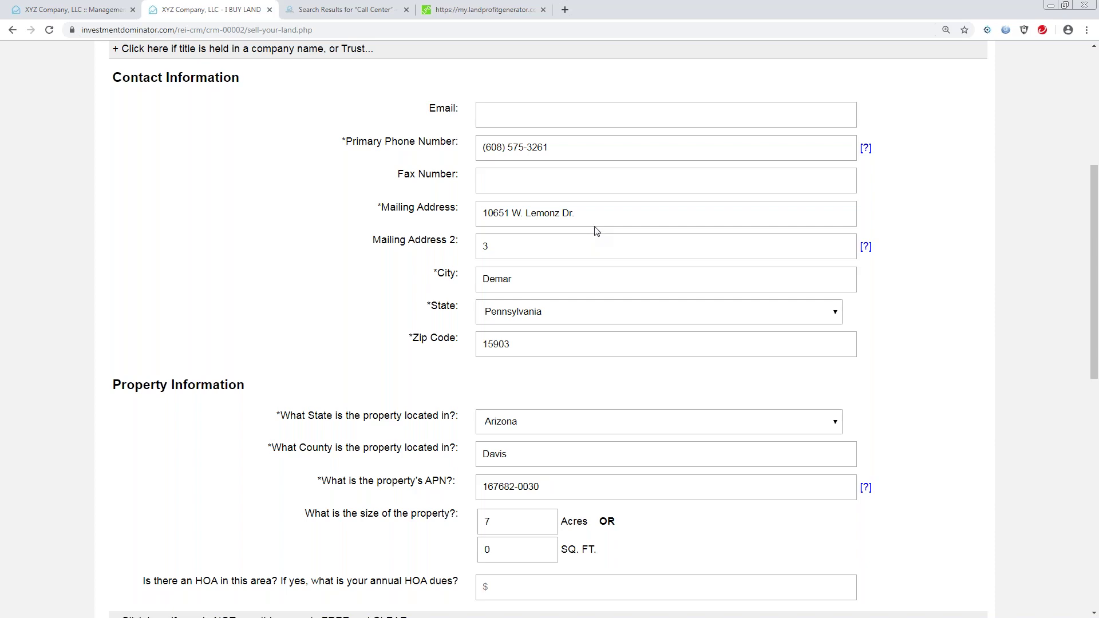
drag(1094, 229, 1072, 438)
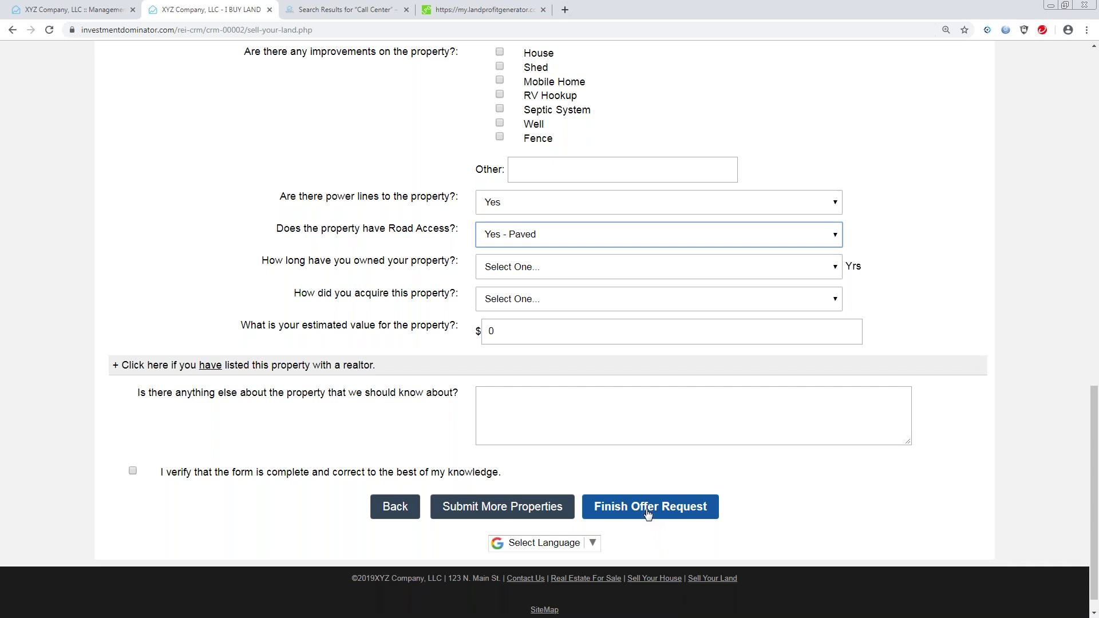
Tick the 'I verify' checkbox and submit via Finish Offer Request to reach the thank-you page.
click(648, 511)
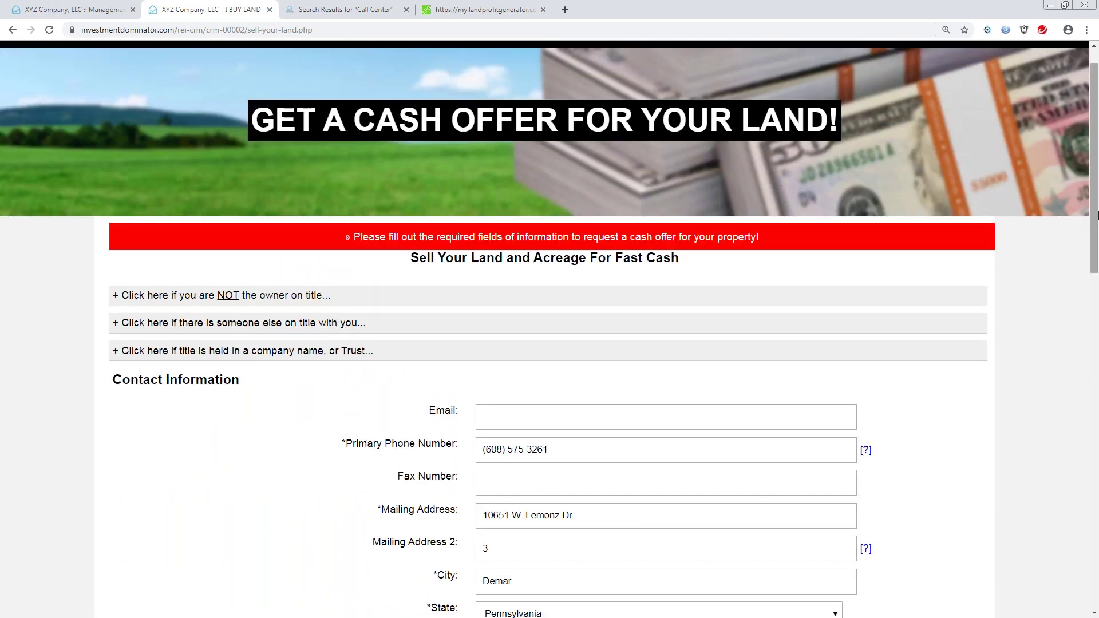
drag(1094, 219, 1097, 523)
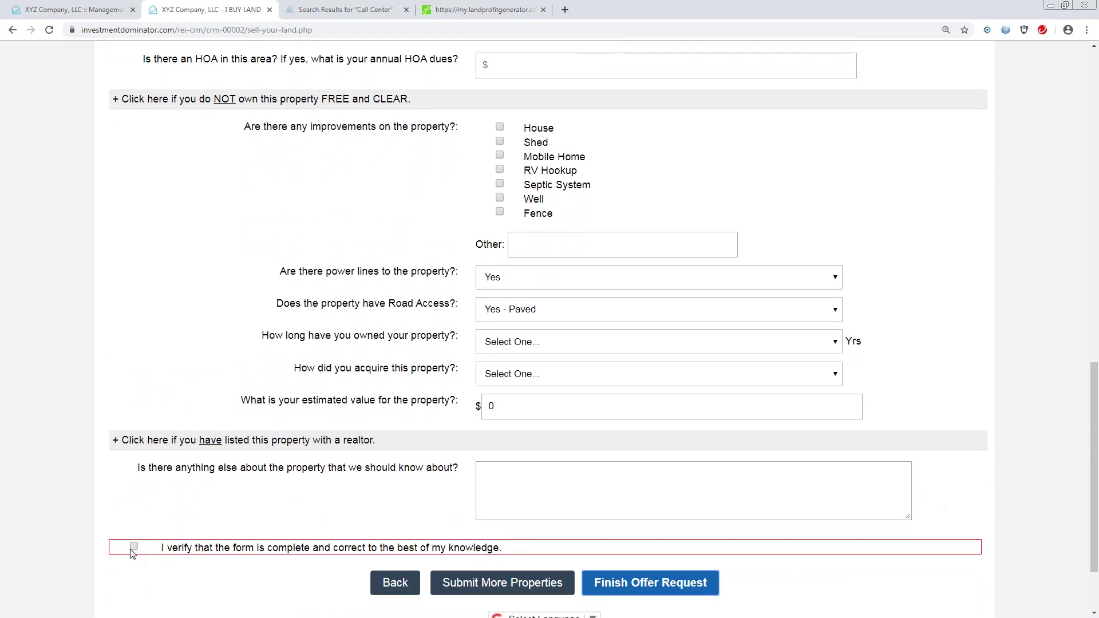
click(134, 547)
drag(1095, 509, 1059, 325)
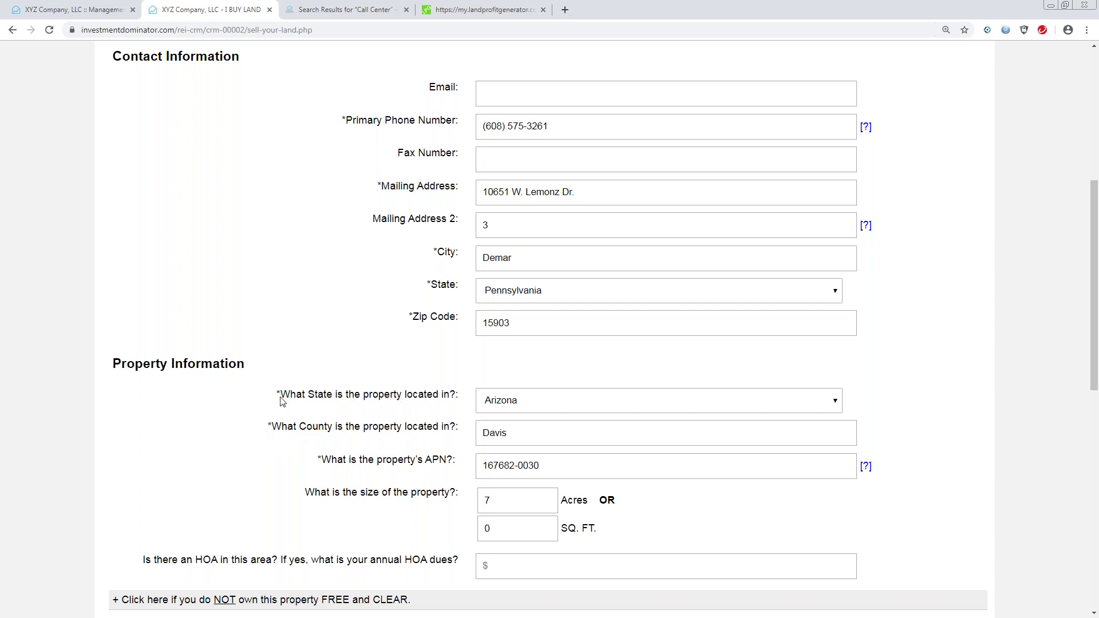
drag(1096, 314, 875, 504)
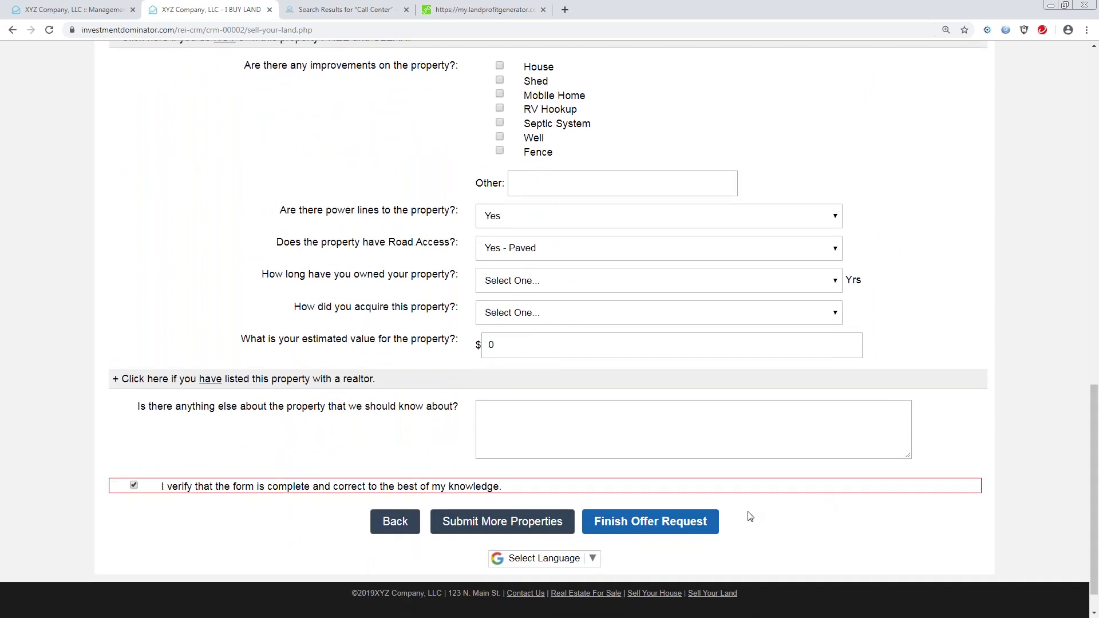
click(653, 523)
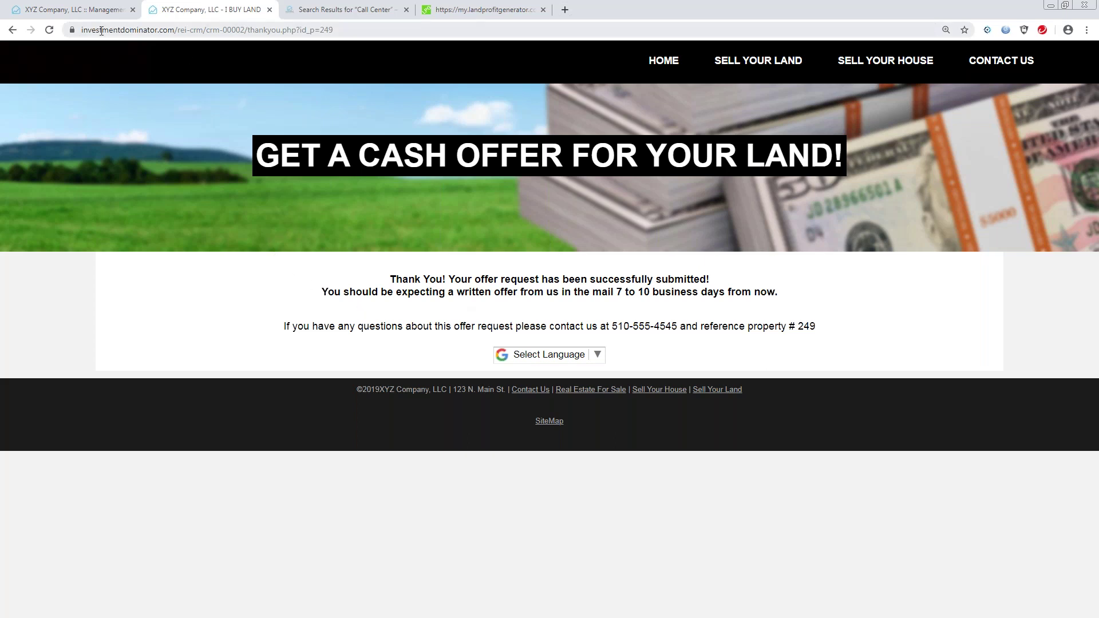
Search Land Deals by Last Name for the seller, returning only property record 249.
click(83, 10)
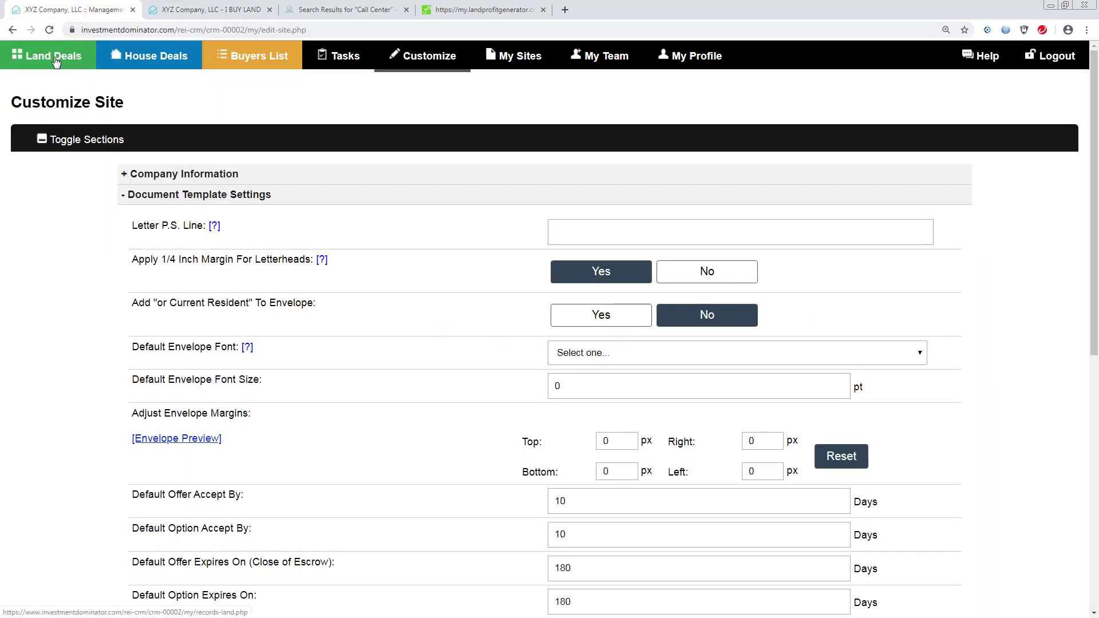
click(56, 62)
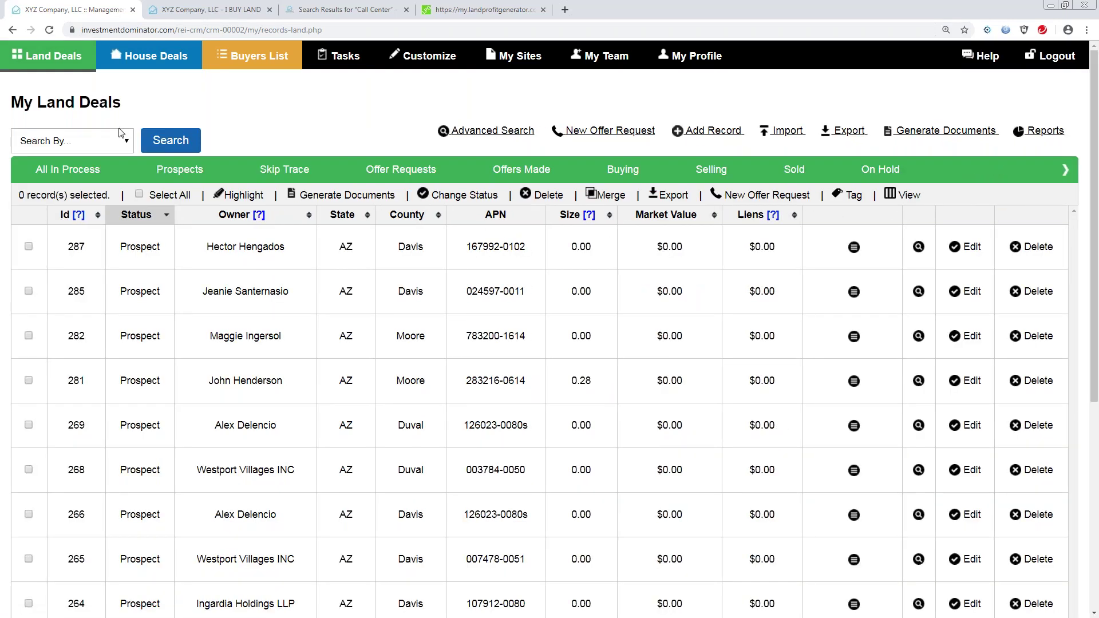
click(122, 143)
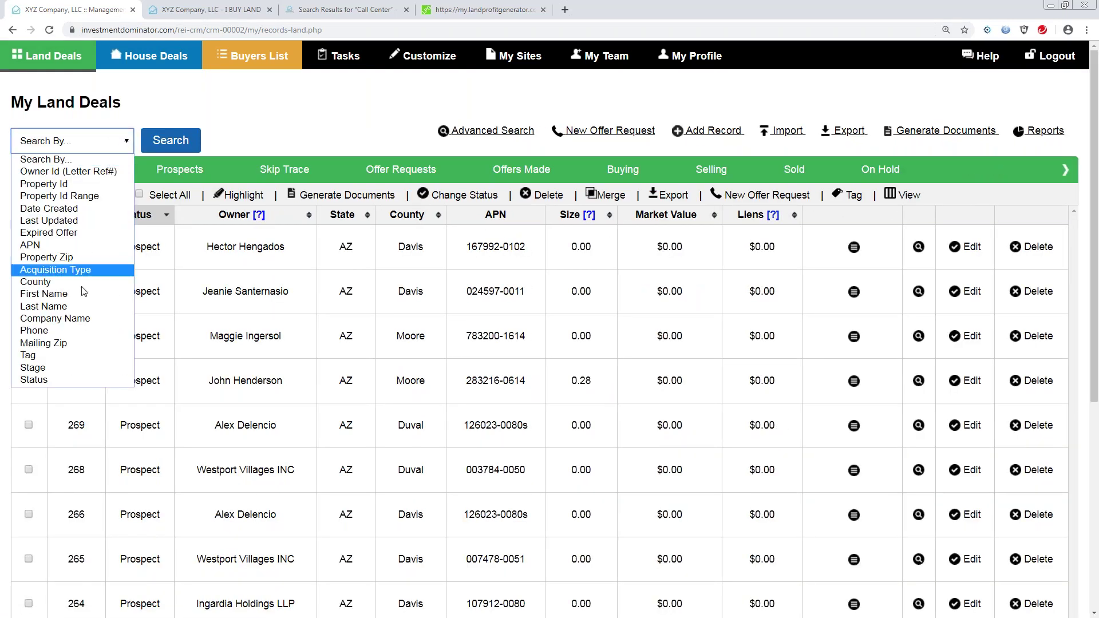
click(53, 308)
click(151, 148)
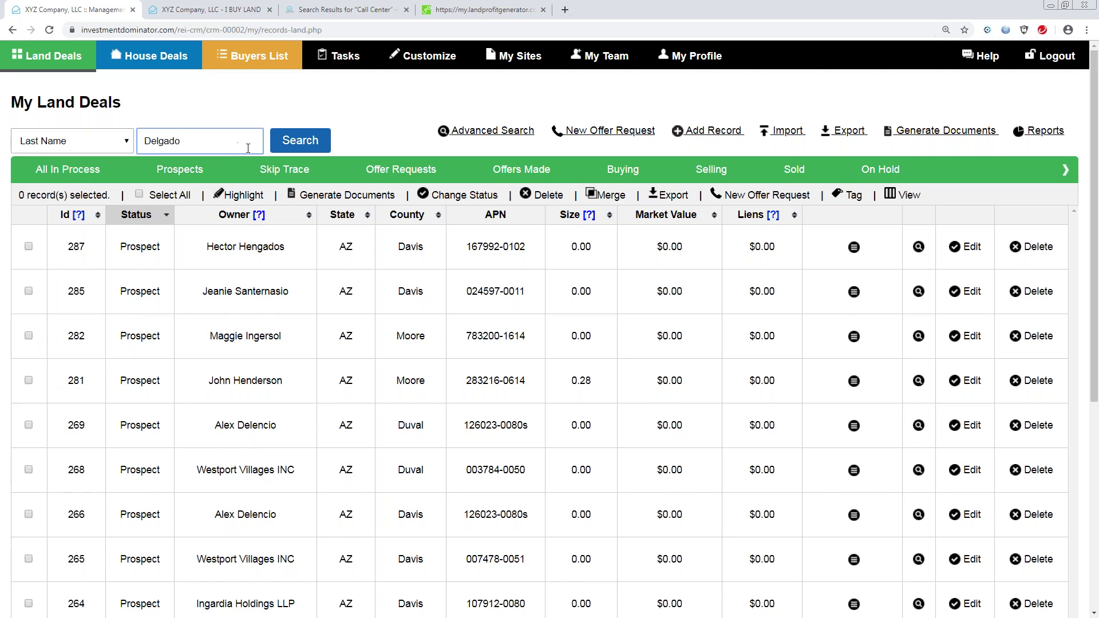
text(Delgado)
click(300, 141)
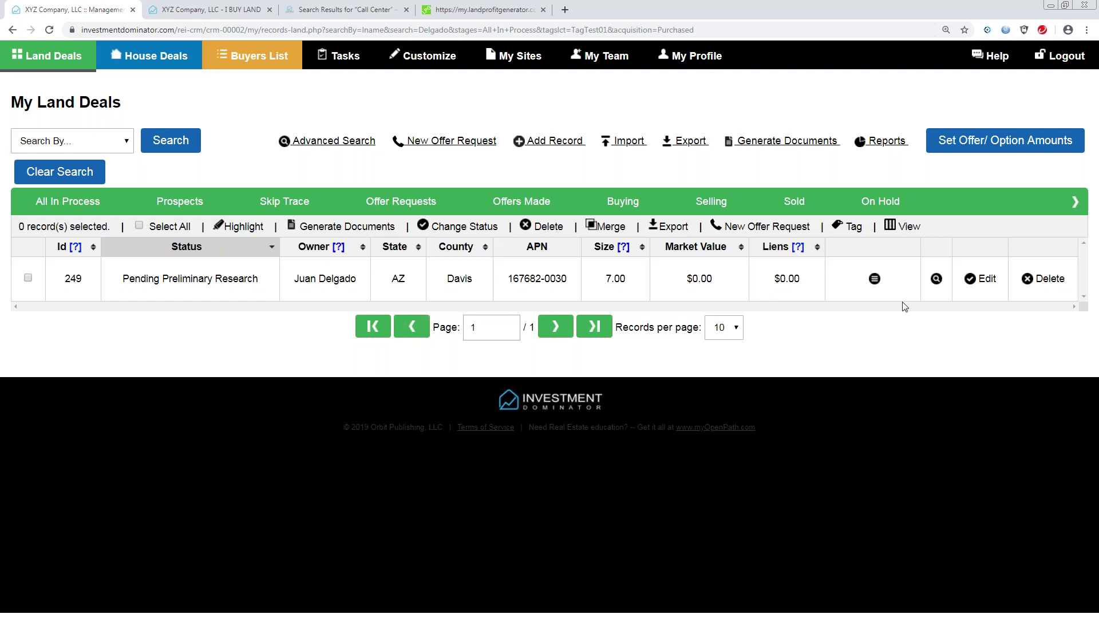
click(983, 278)
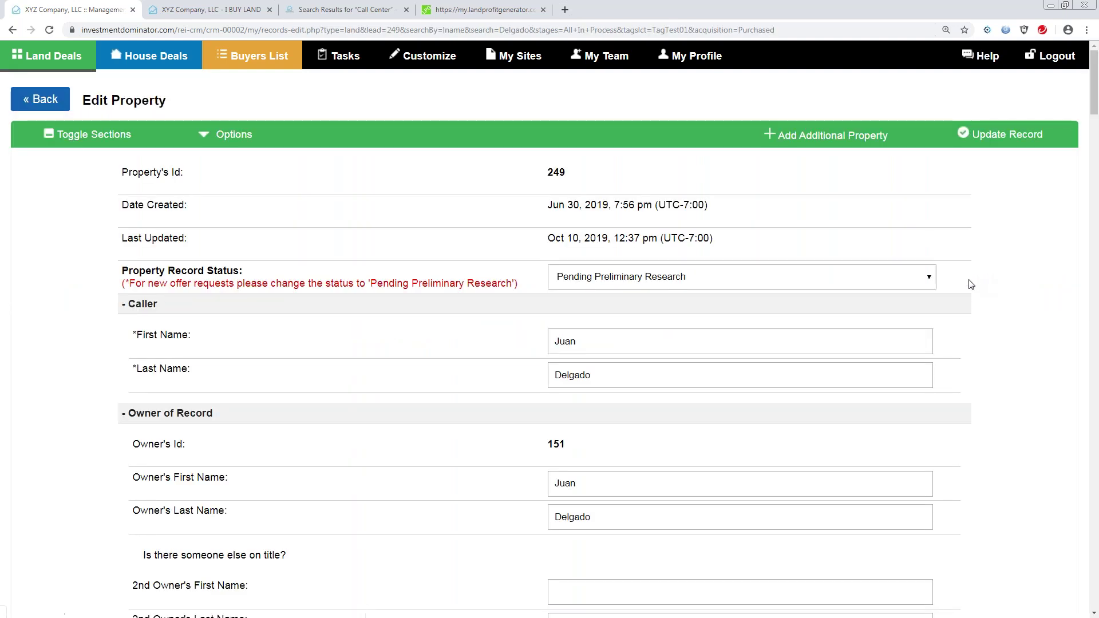
drag(1095, 107, 1094, 181)
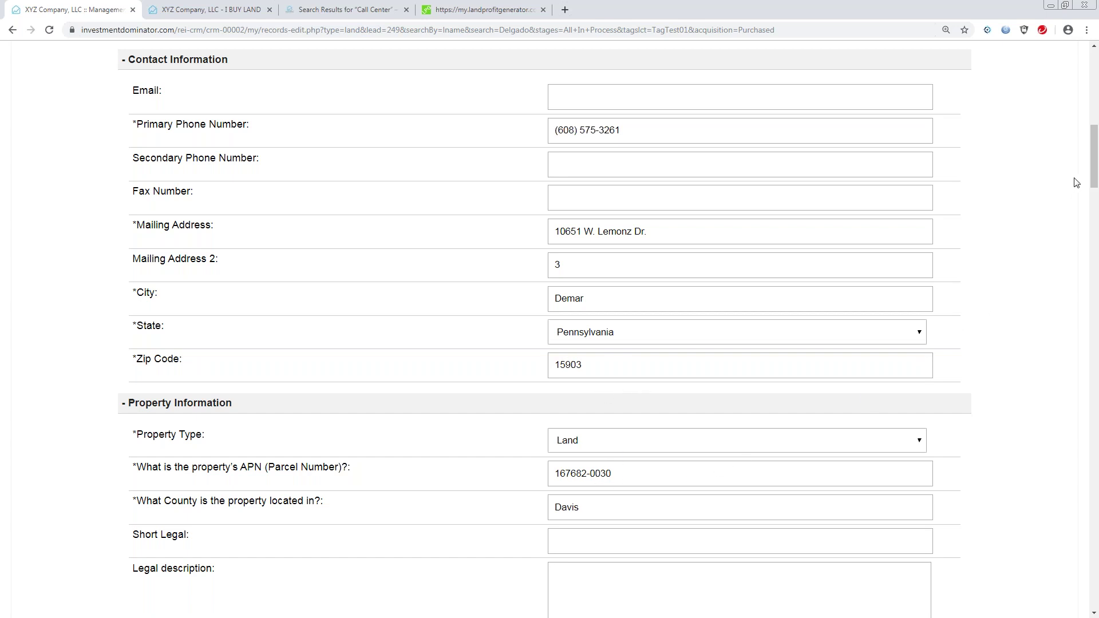
drag(1094, 175, 1082, 118)
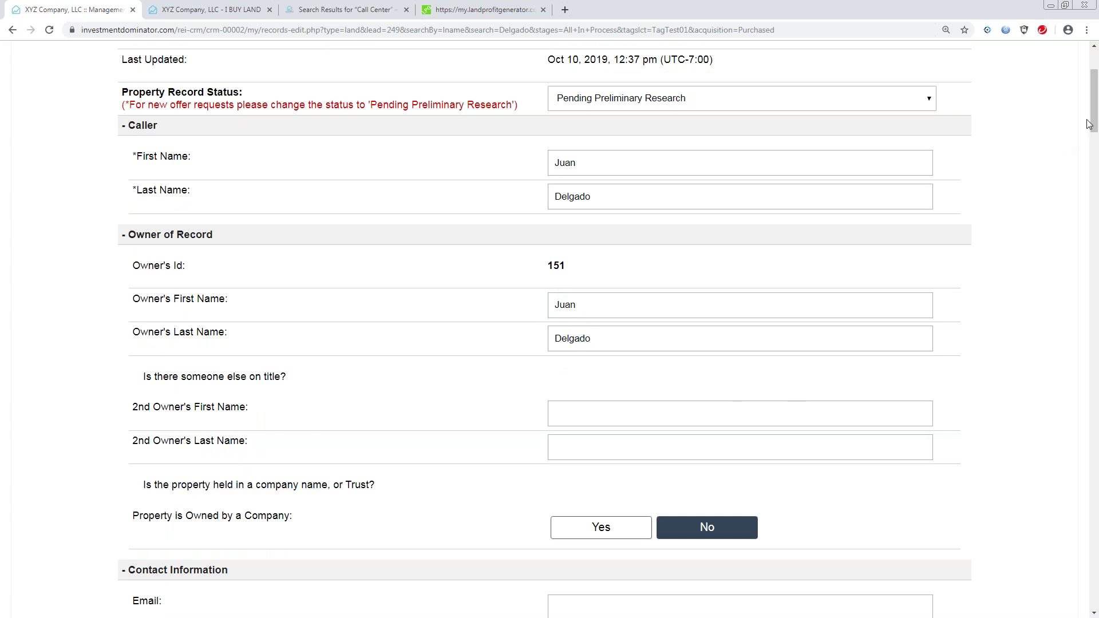
drag(1090, 124, 1083, 189)
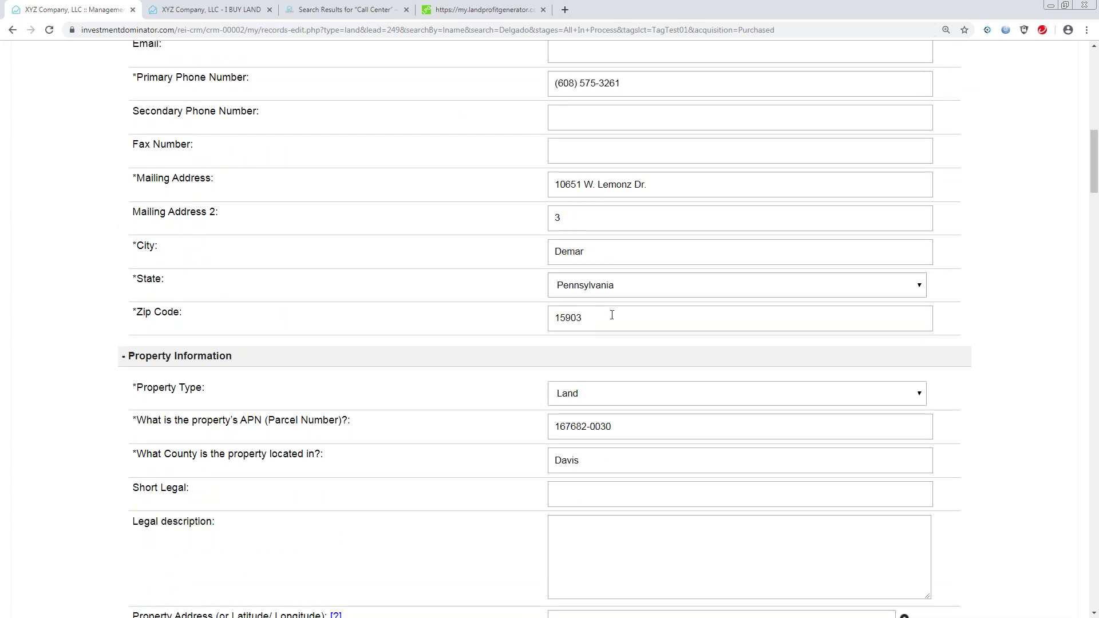
drag(1095, 186, 1095, 107)
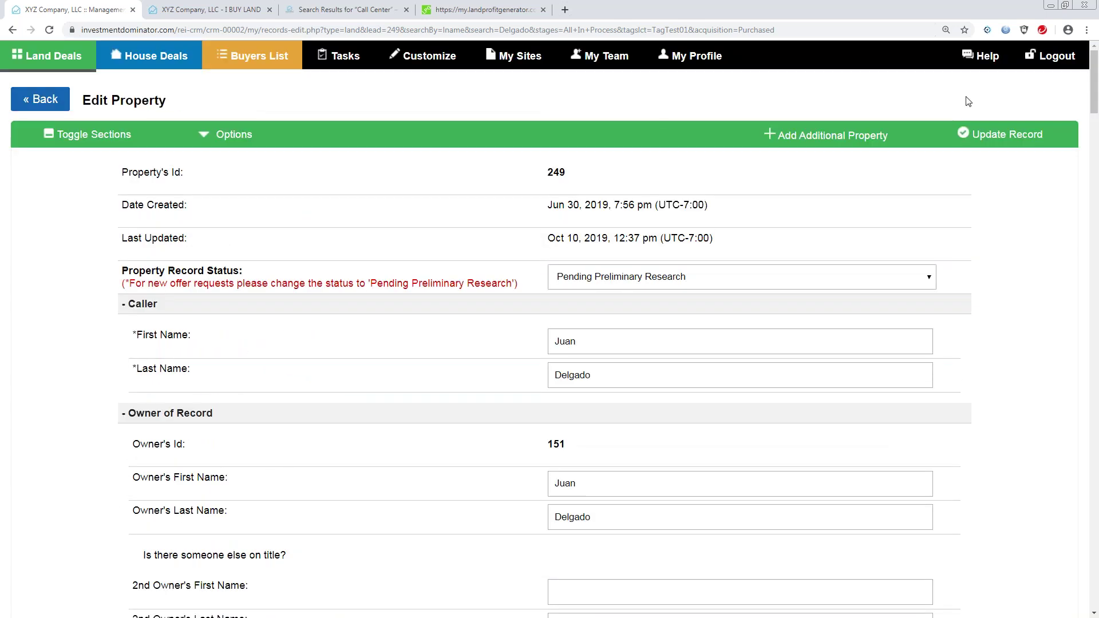
click(38, 102)
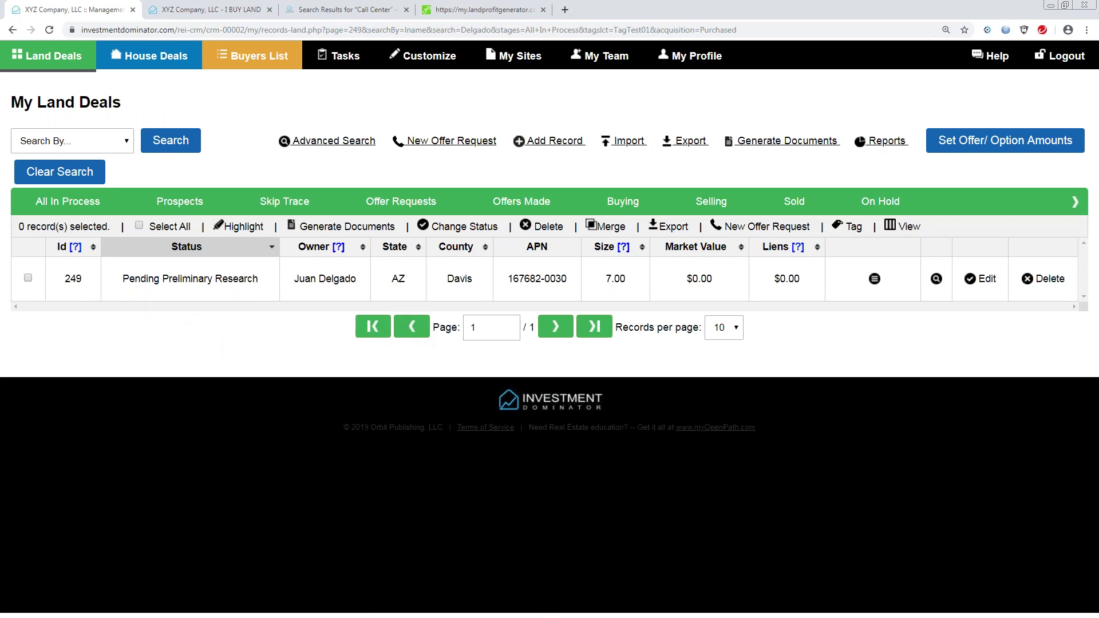
click(59, 174)
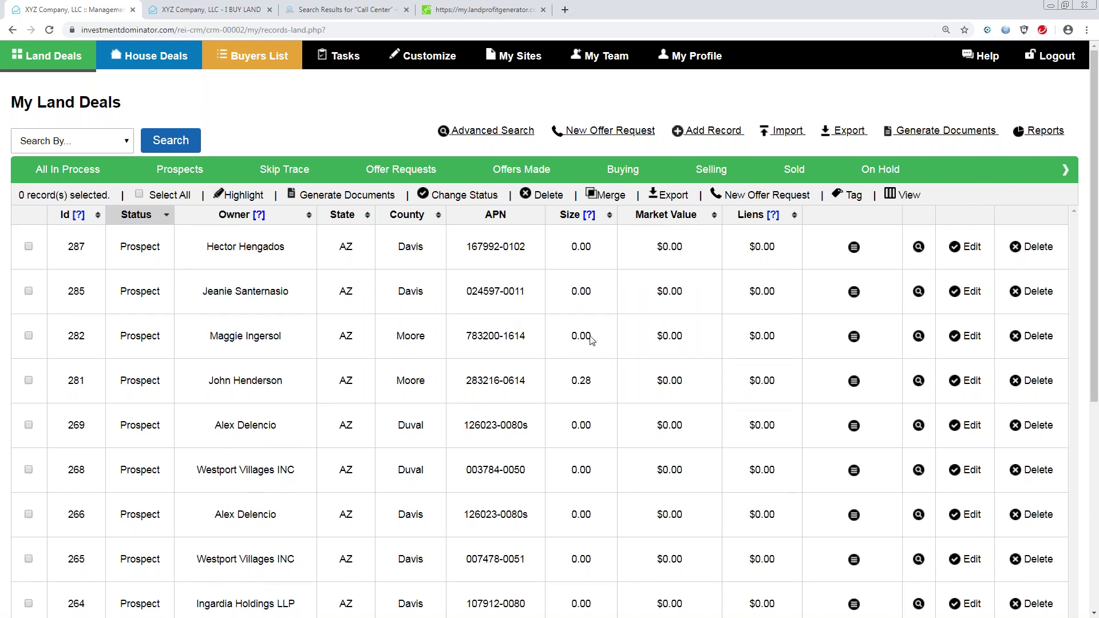
drag(1094, 266, 1076, 289)
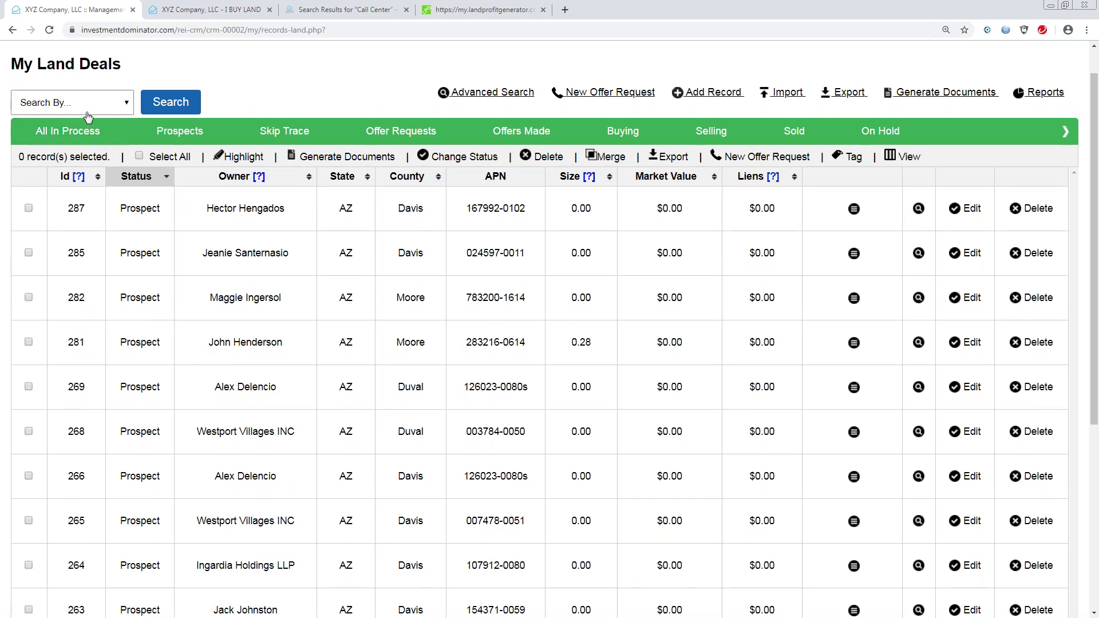
click(127, 104)
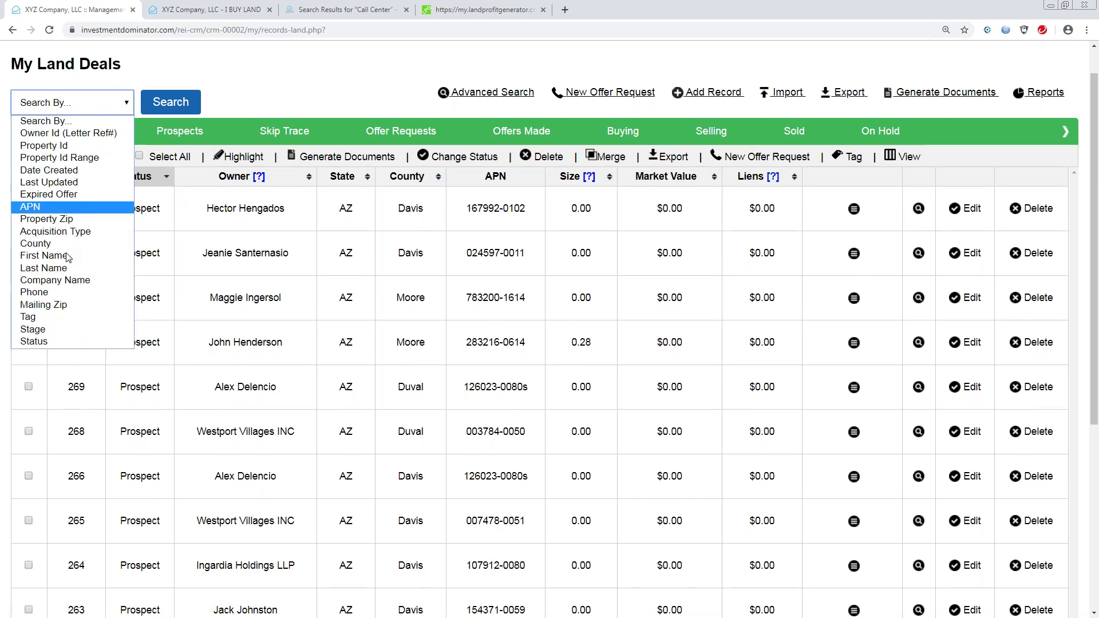
click(44, 268)
click(151, 102)
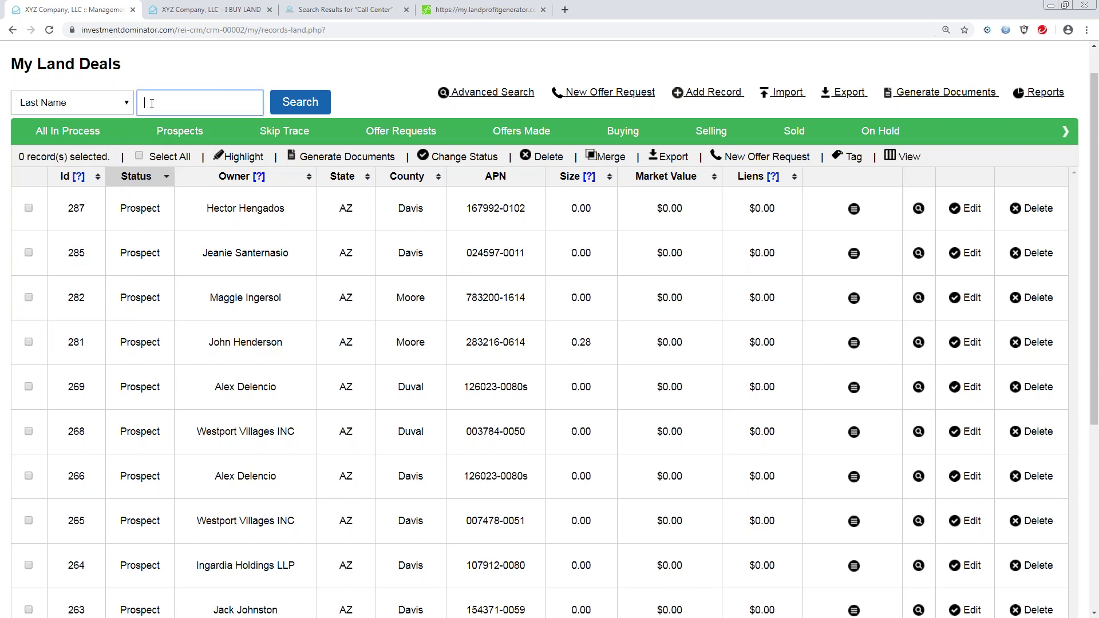
text(Del)
click(300, 103)
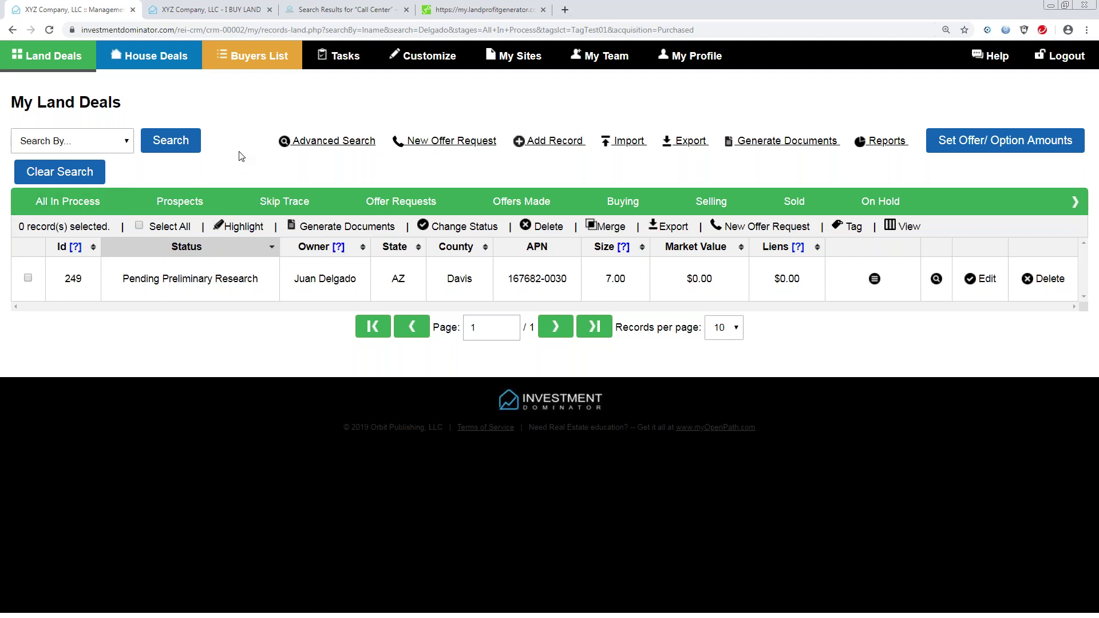
Open the Buying Site from My Sites and start a new 'Sell Your Land For Cash' form.
click(509, 59)
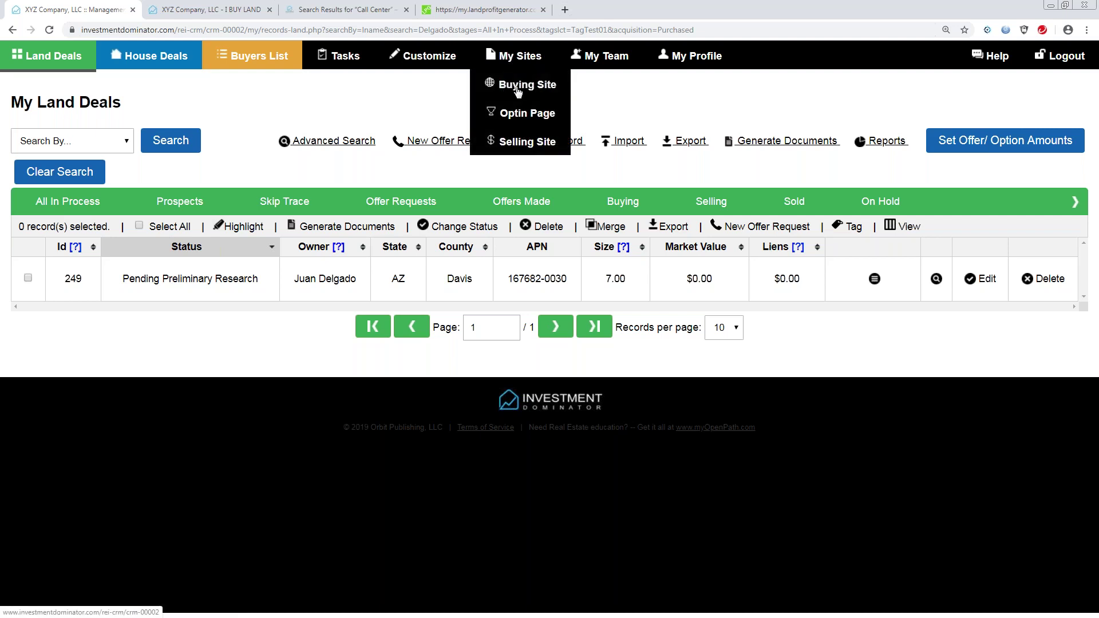
click(517, 92)
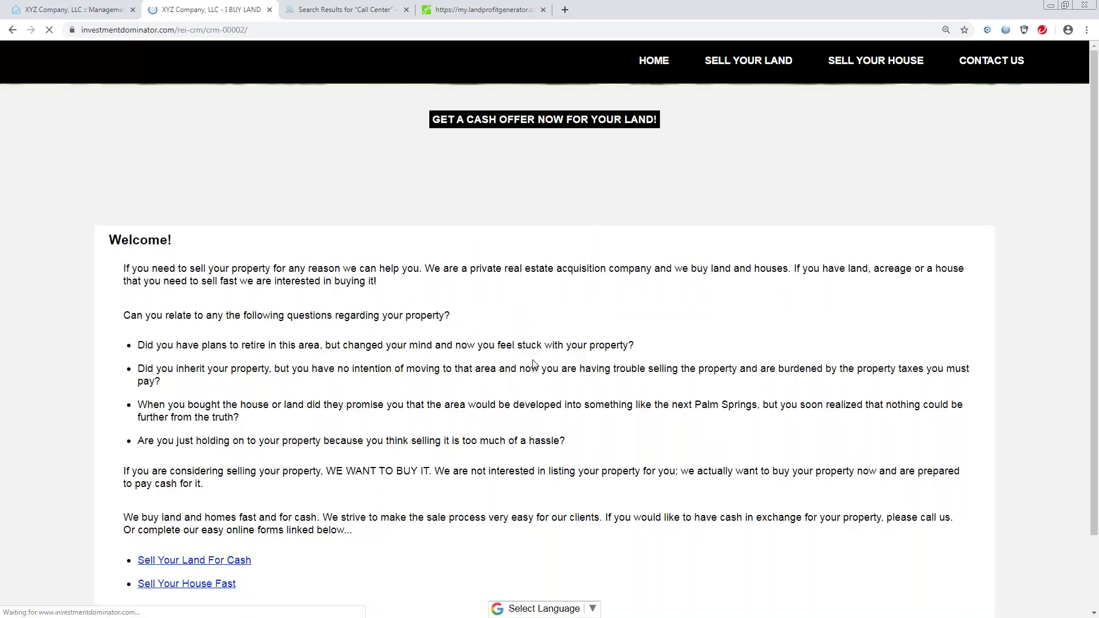
click(206, 562)
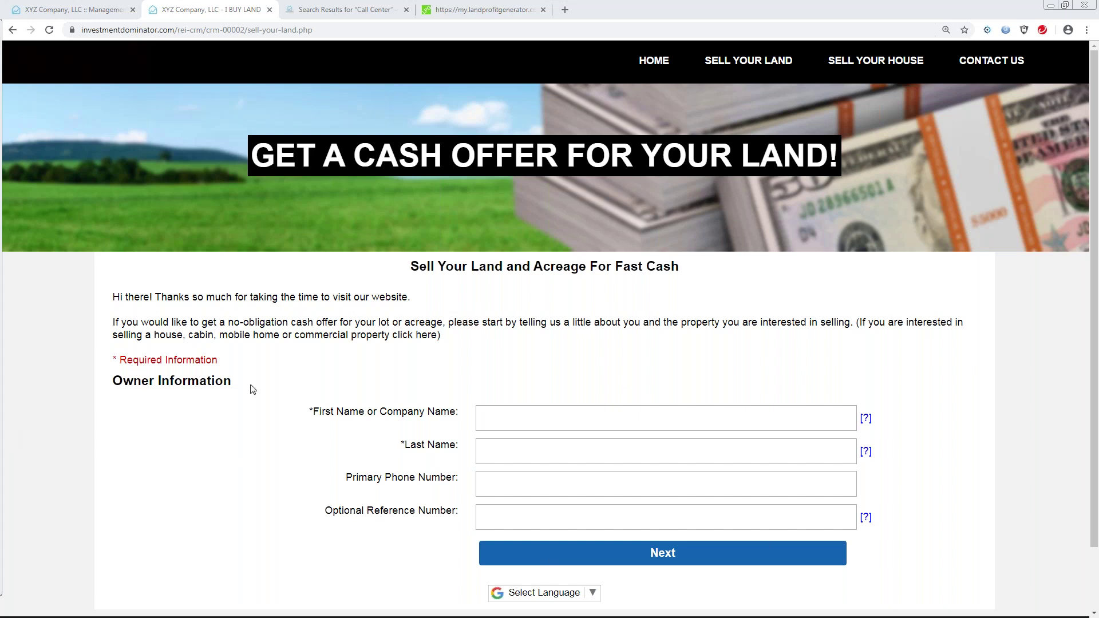
click(74, 10)
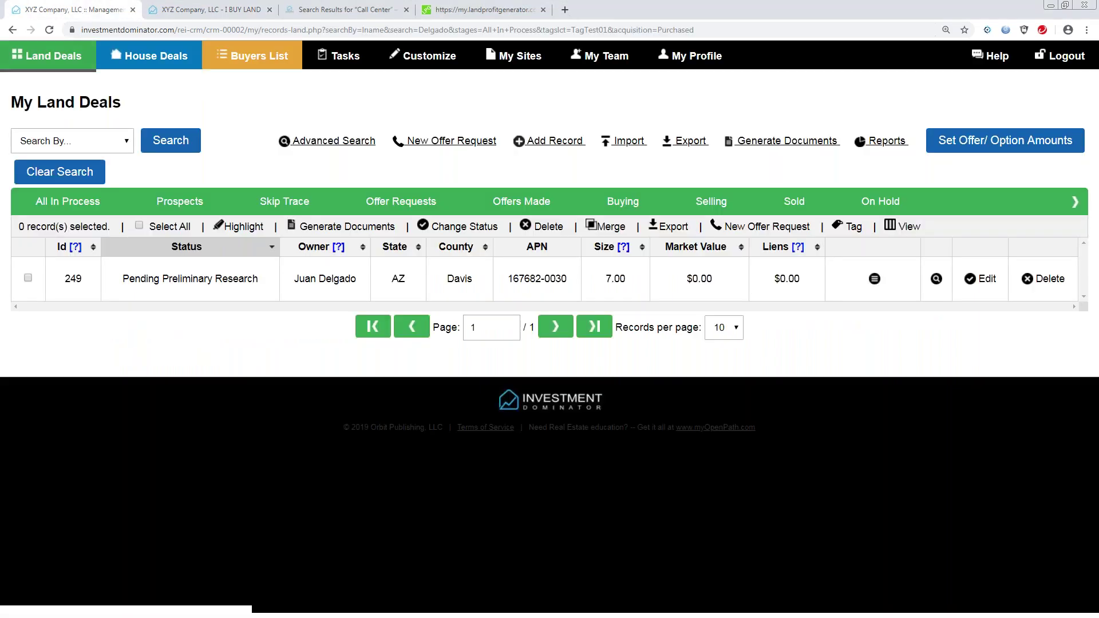
drag(295, 280, 358, 281)
drag(508, 279, 583, 302)
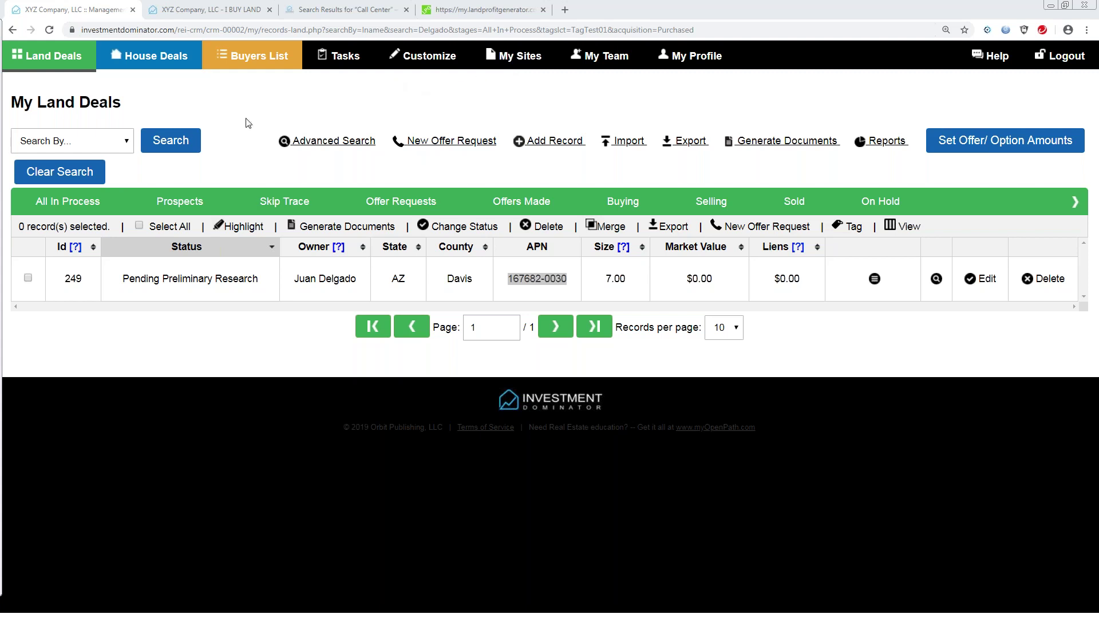
click(87, 173)
click(87, 173)
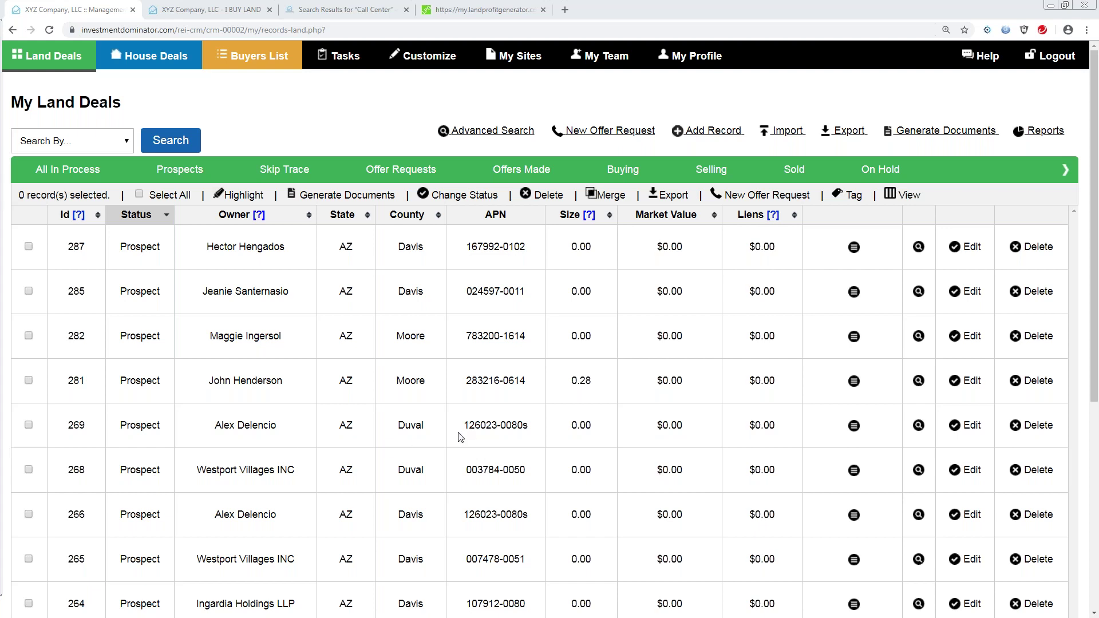
Page forward through the land deals list to page 5.
scroll(1096, 256, down, 4)
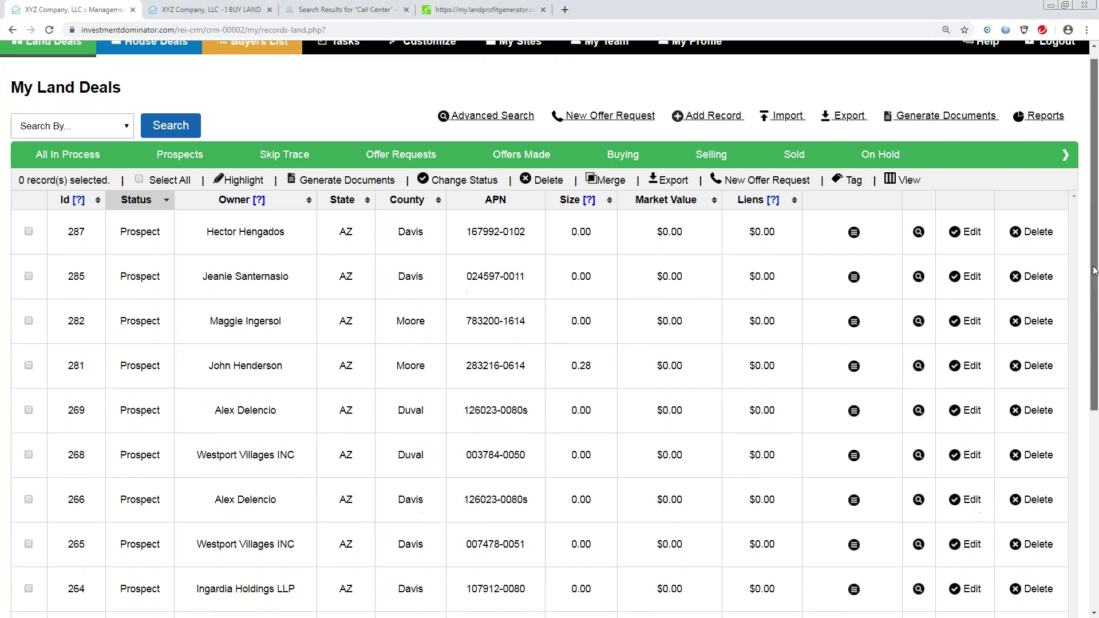
click(551, 517)
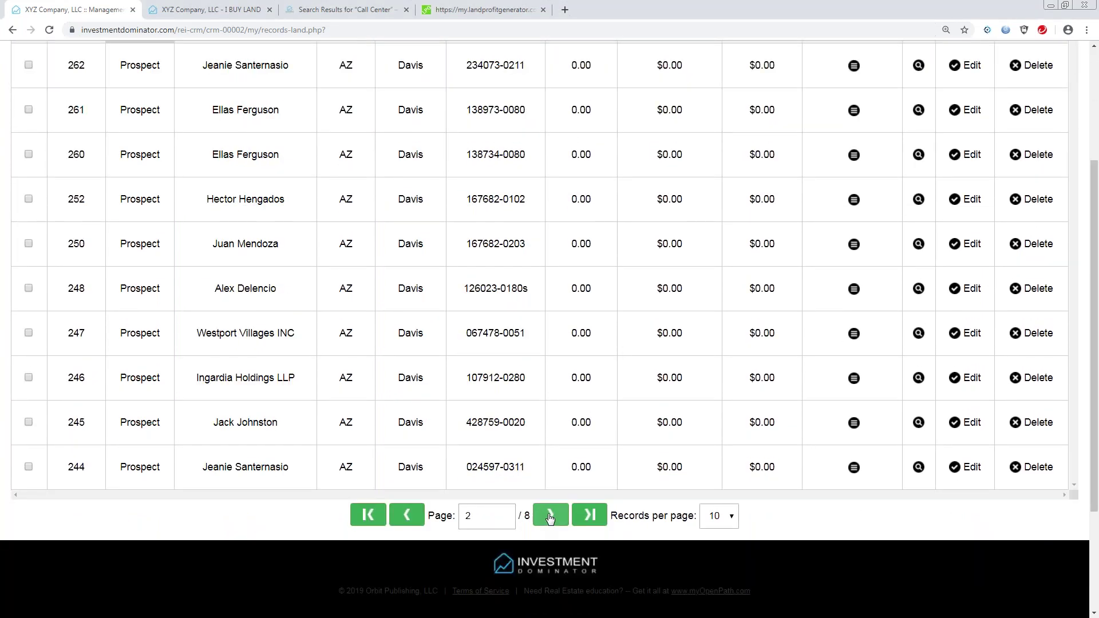
click(550, 517)
click(550, 518)
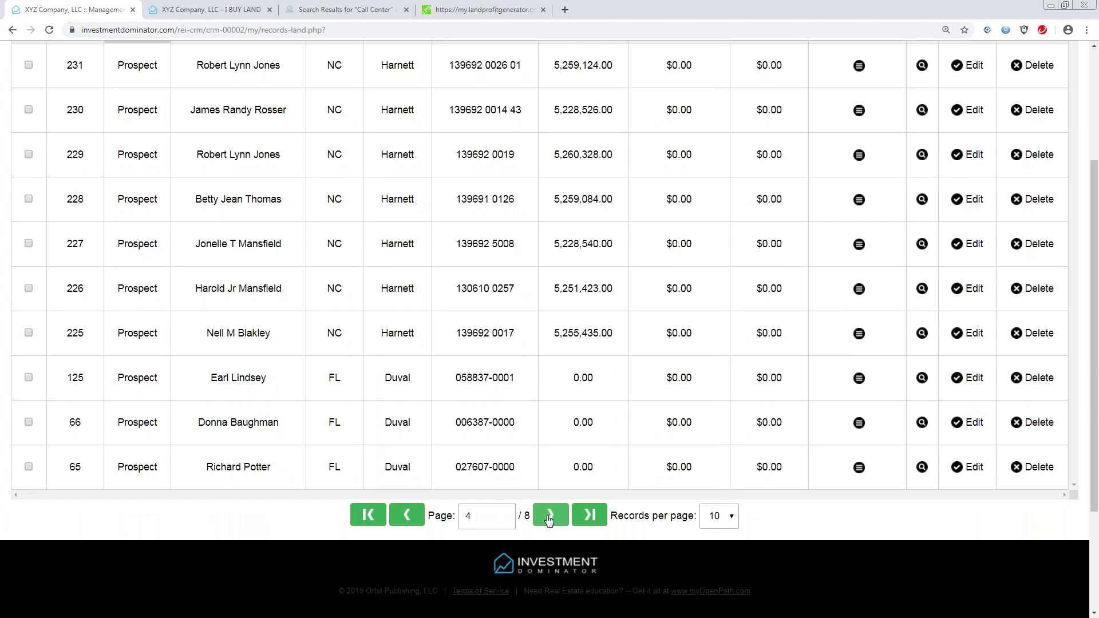
click(550, 519)
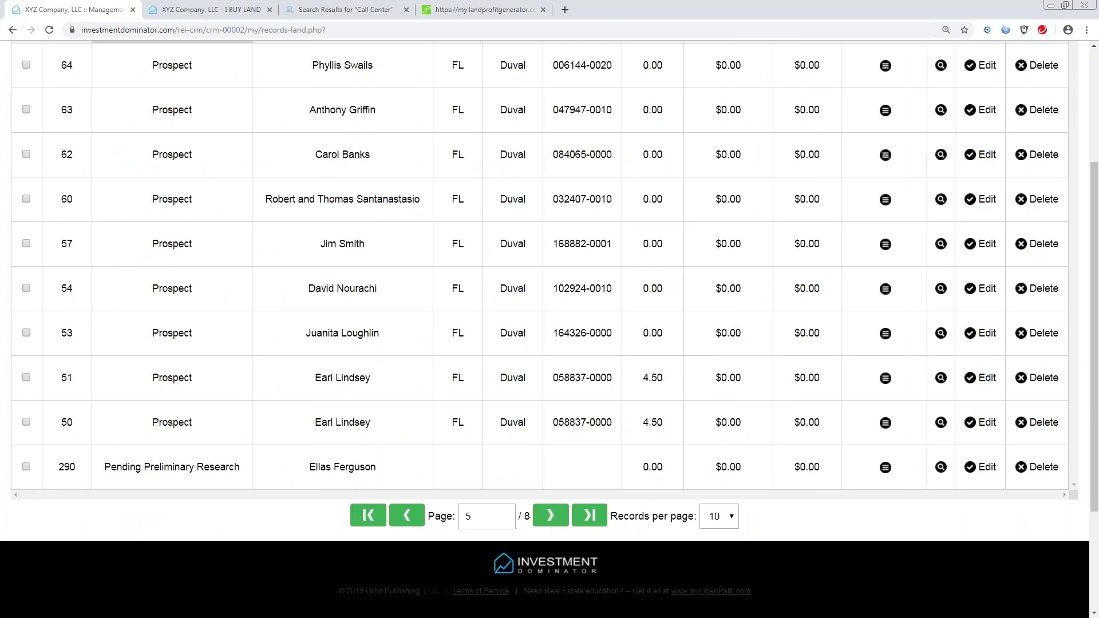
drag(150, 376, 190, 392)
drag(316, 378, 403, 394)
drag(307, 423, 408, 432)
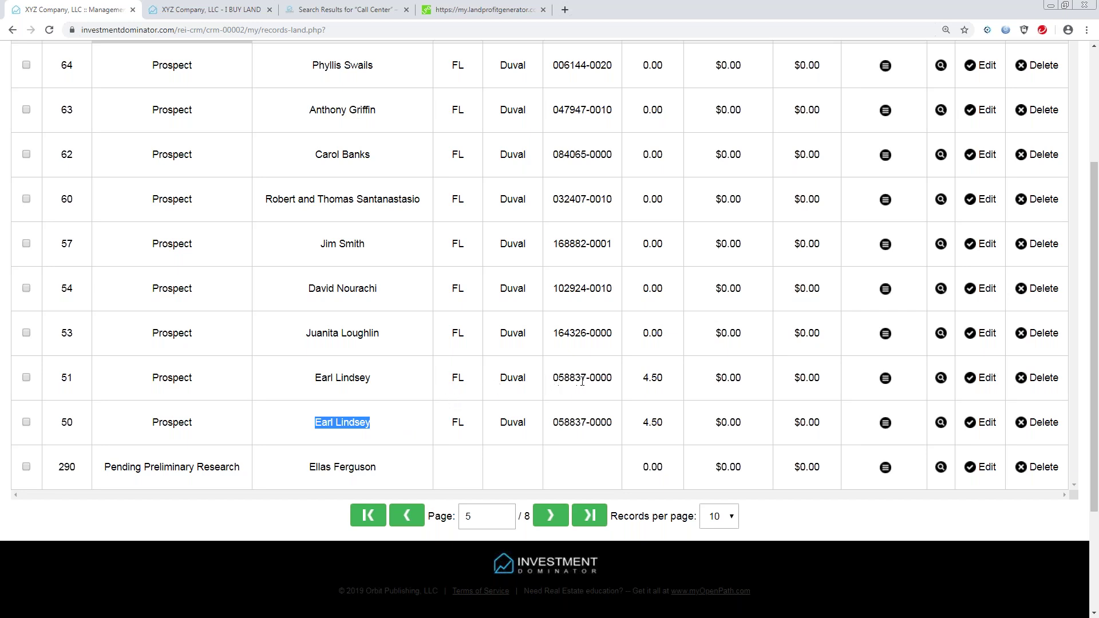
drag(553, 378, 619, 389)
drag(554, 422, 623, 429)
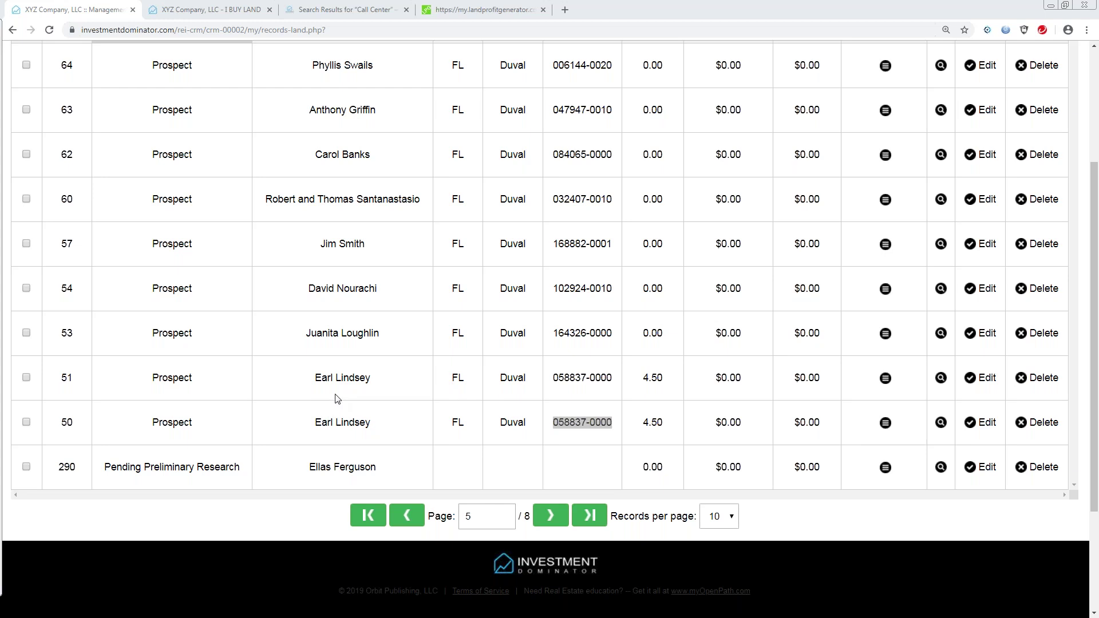
drag(318, 378, 372, 379)
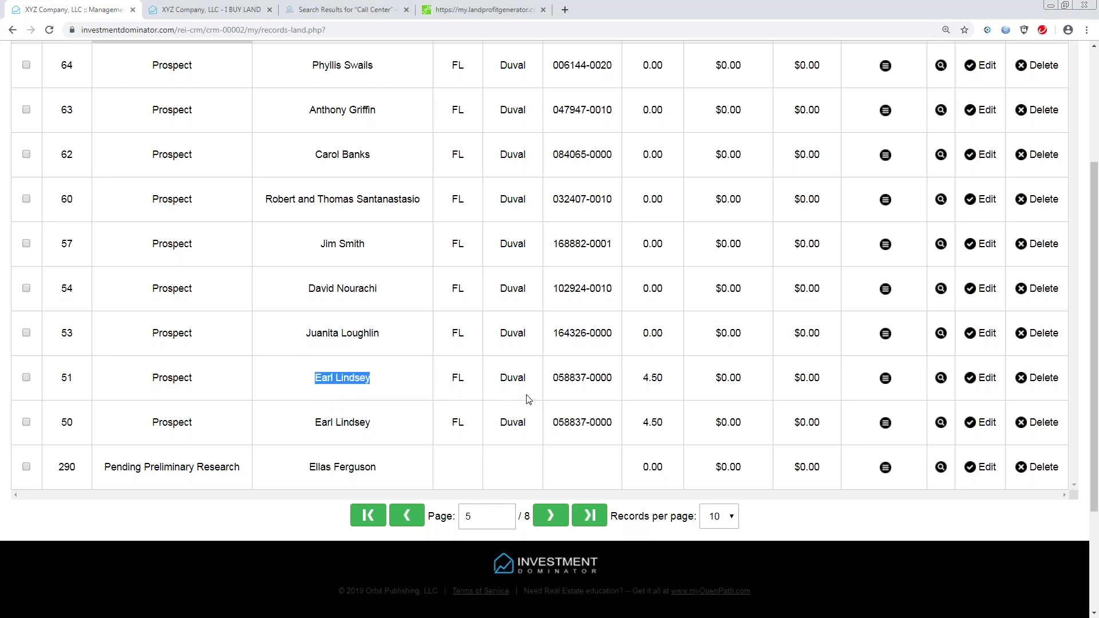
drag(558, 380, 619, 385)
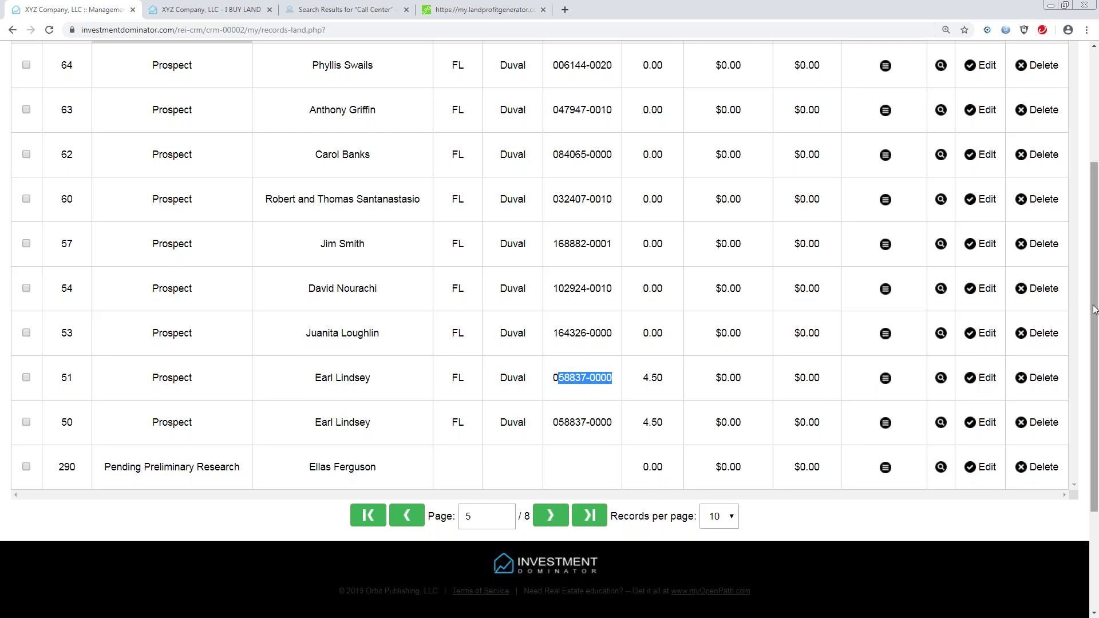
scroll(269, 348, up, 1)
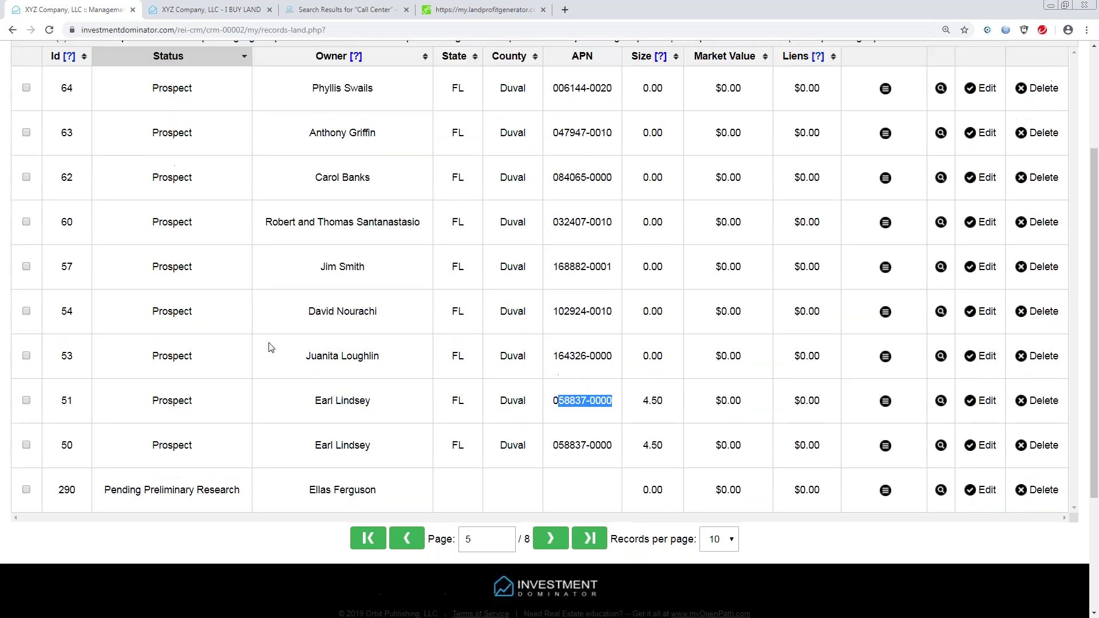
click(26, 401)
click(26, 445)
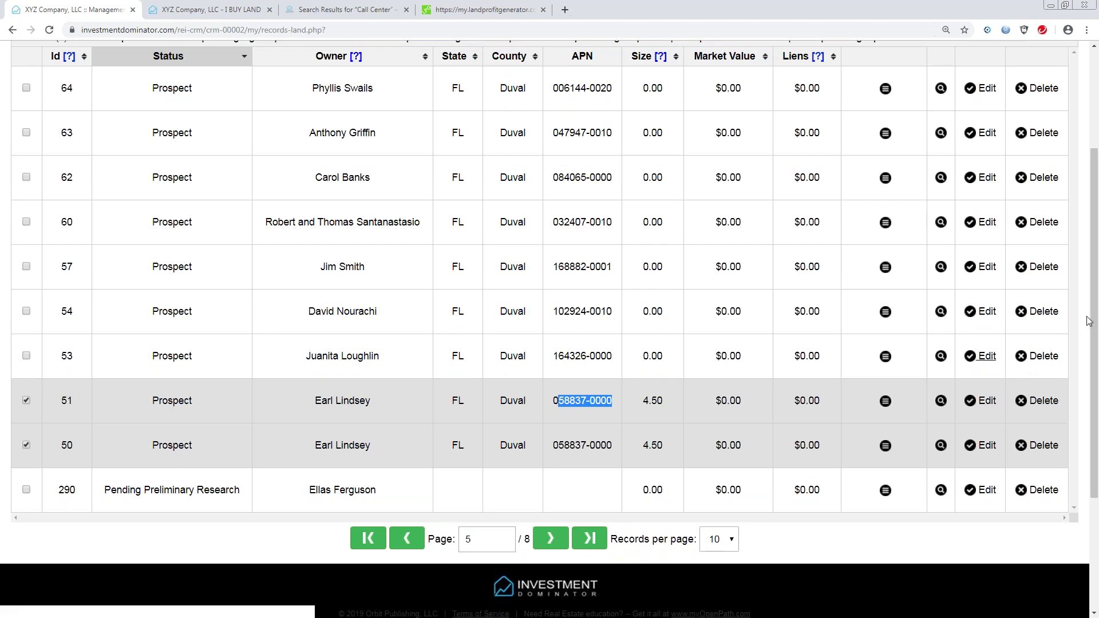
drag(1090, 320, 1095, 258)
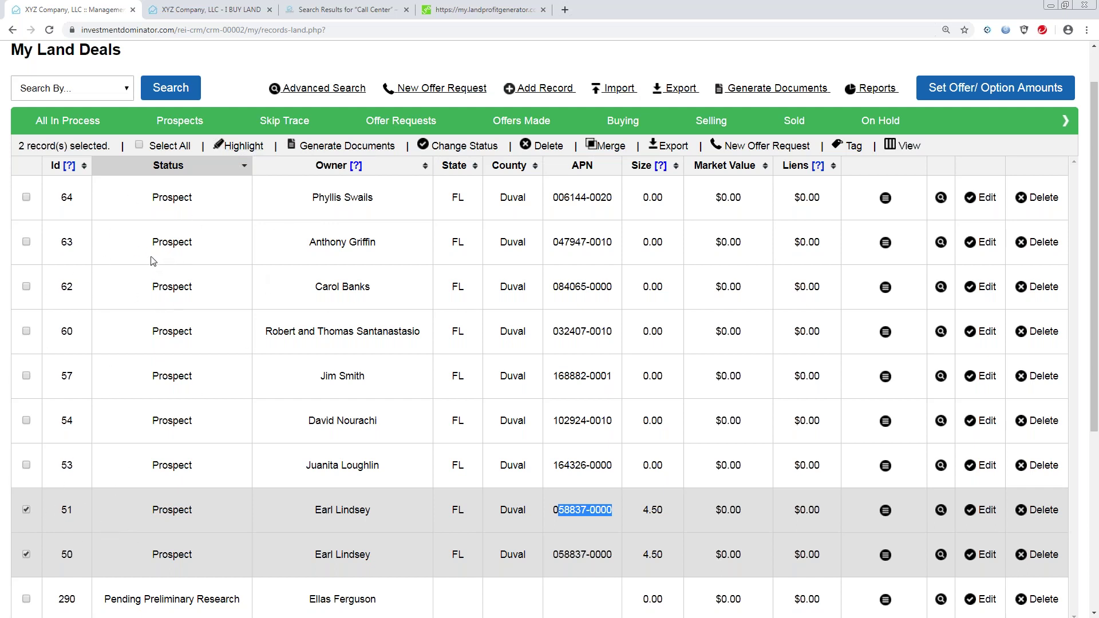
Merge records 51 and 50 with Merge And Continue, copying Record A (51) field values.
click(608, 146)
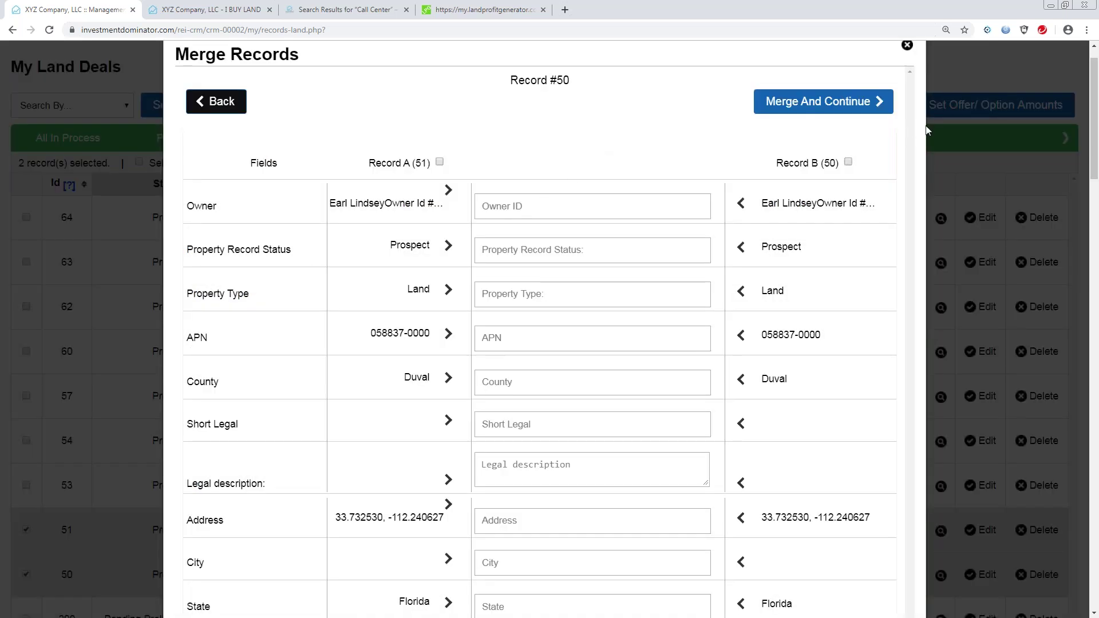
mouse_move(1095, 148)
mouse_down()
mouse_move(1096, 163)
mouse_move(1097, 150)
mouse_up()
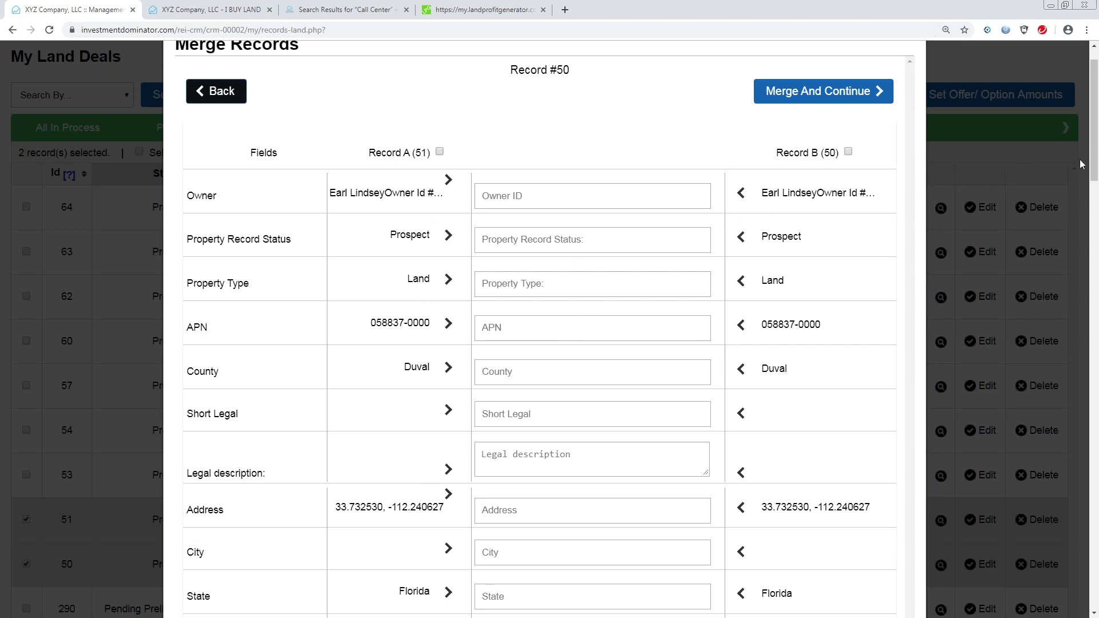
drag(1094, 169, 1089, 114)
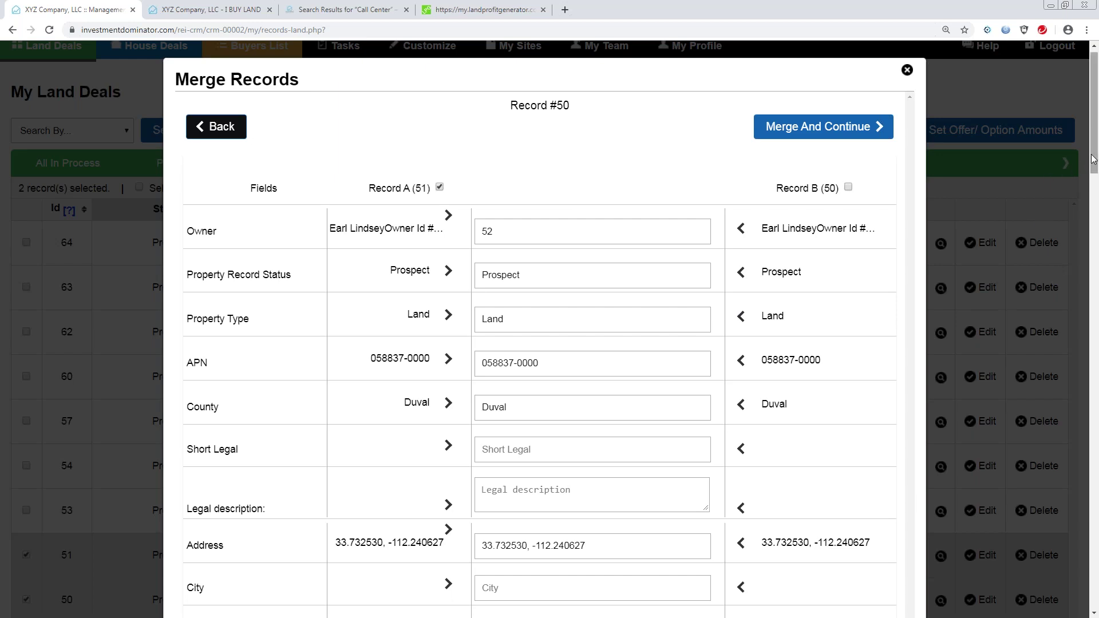
mouse_move(1094, 160)
mouse_down()
mouse_move(1097, 581)
mouse_move(1098, 158)
mouse_up()
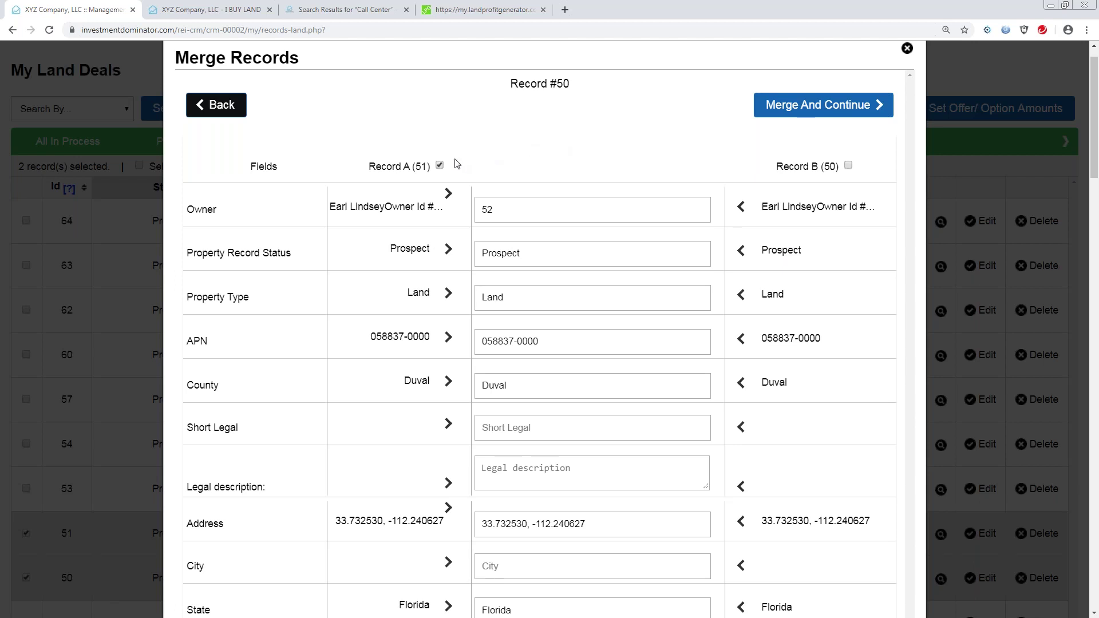
click(807, 111)
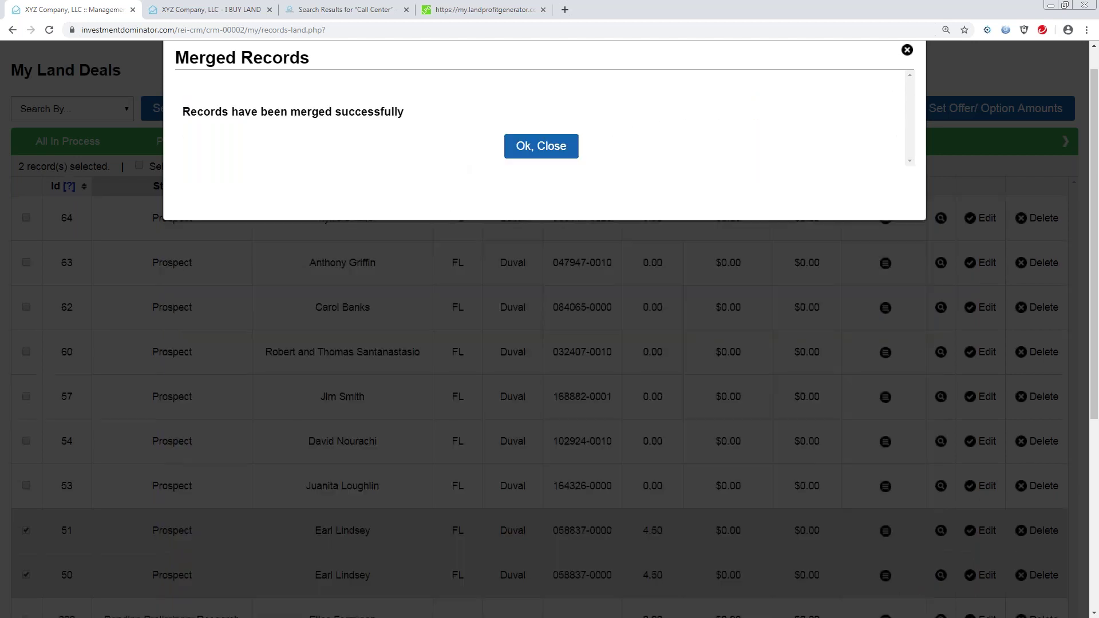
Dismiss the merge success message and page forward to find remaining record 50.
click(548, 150)
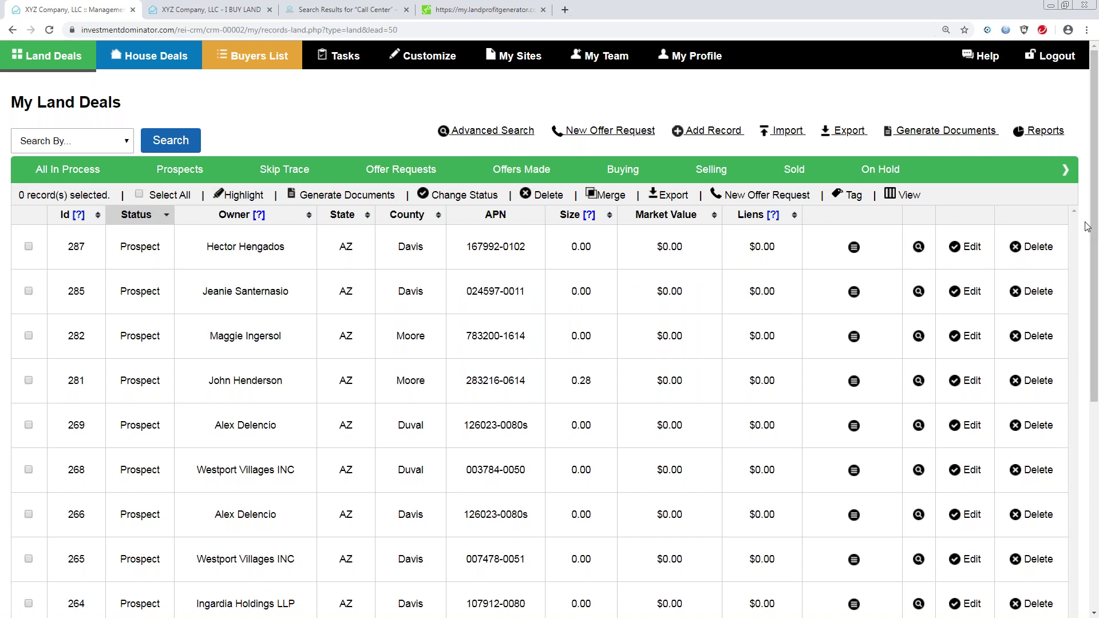
drag(1094, 220, 1094, 363)
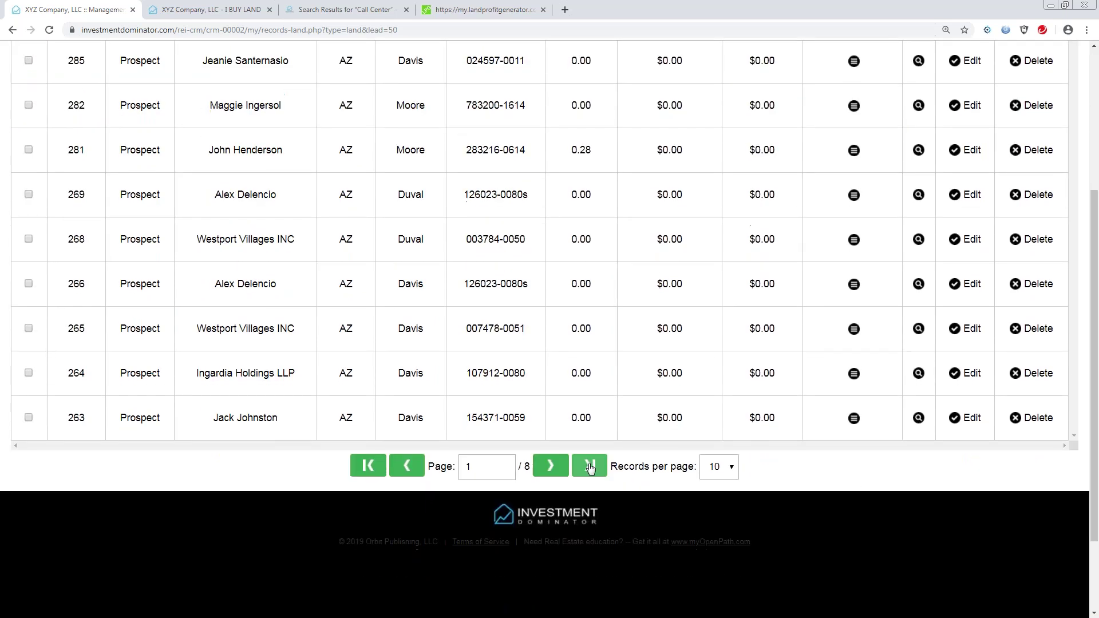
click(550, 468)
click(550, 469)
click(549, 468)
click(549, 468)
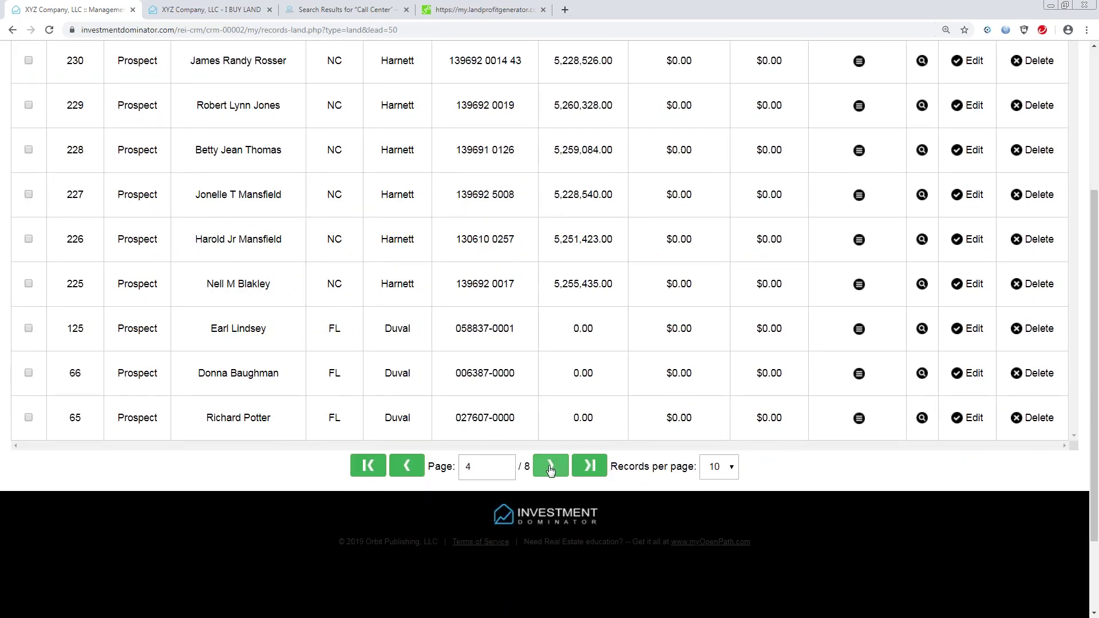
click(550, 469)
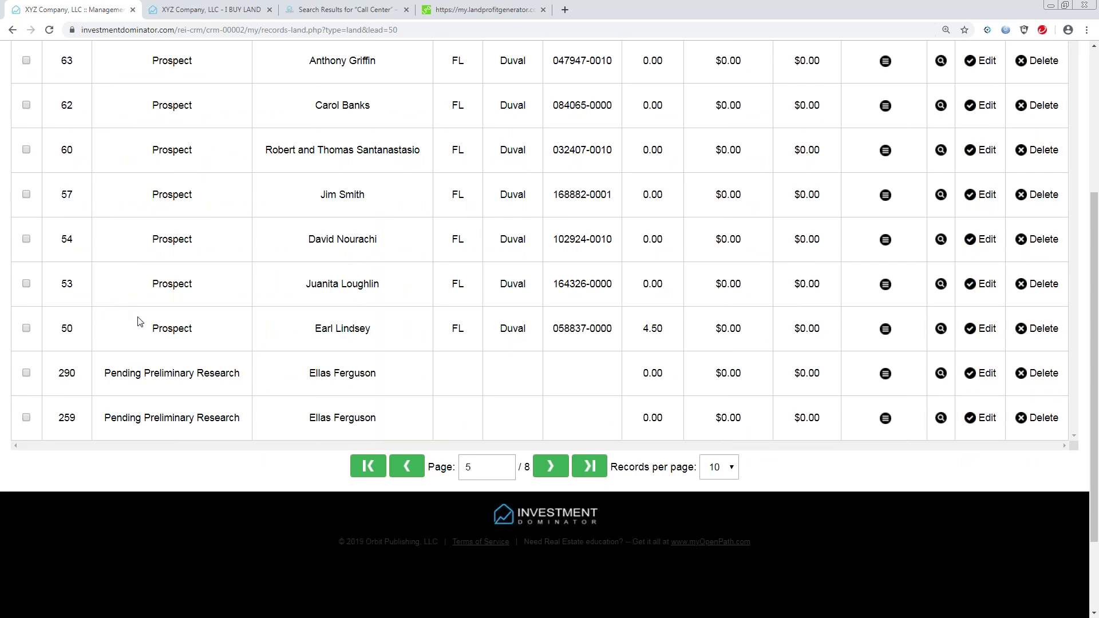
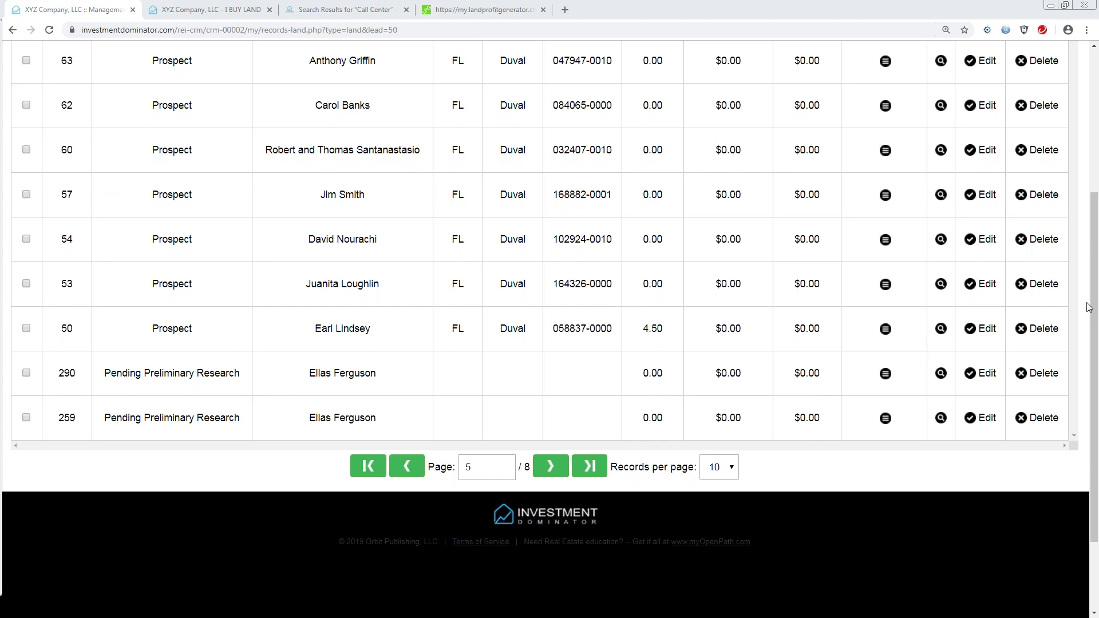
Go to My Team and bring up the Activity Log listing recent merges, updates and deletes.
scroll(630, 229, up, 5)
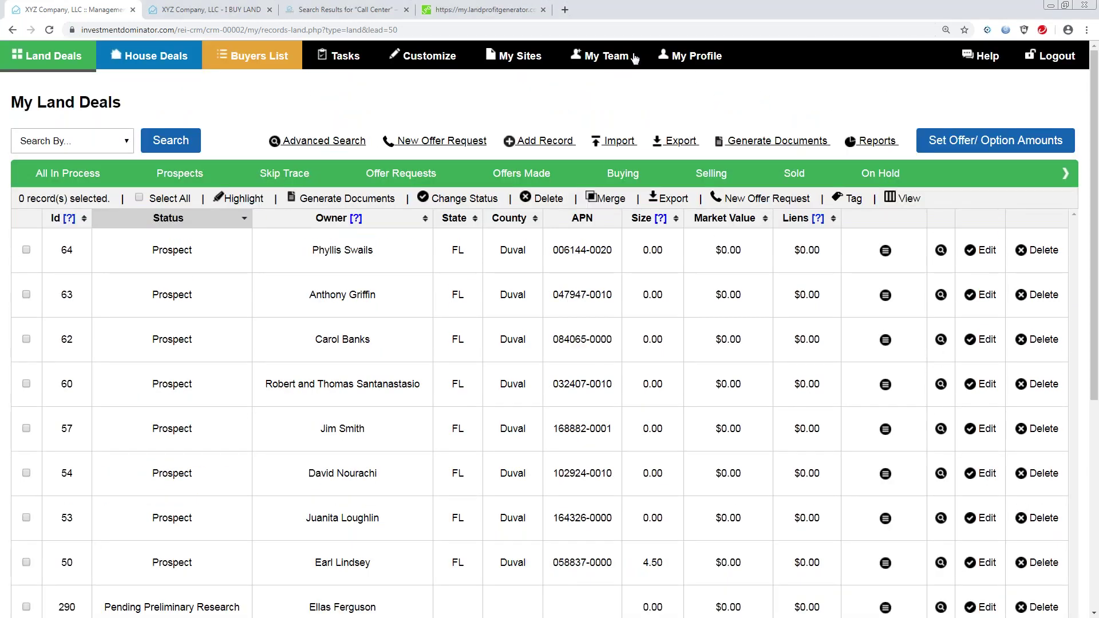
click(596, 57)
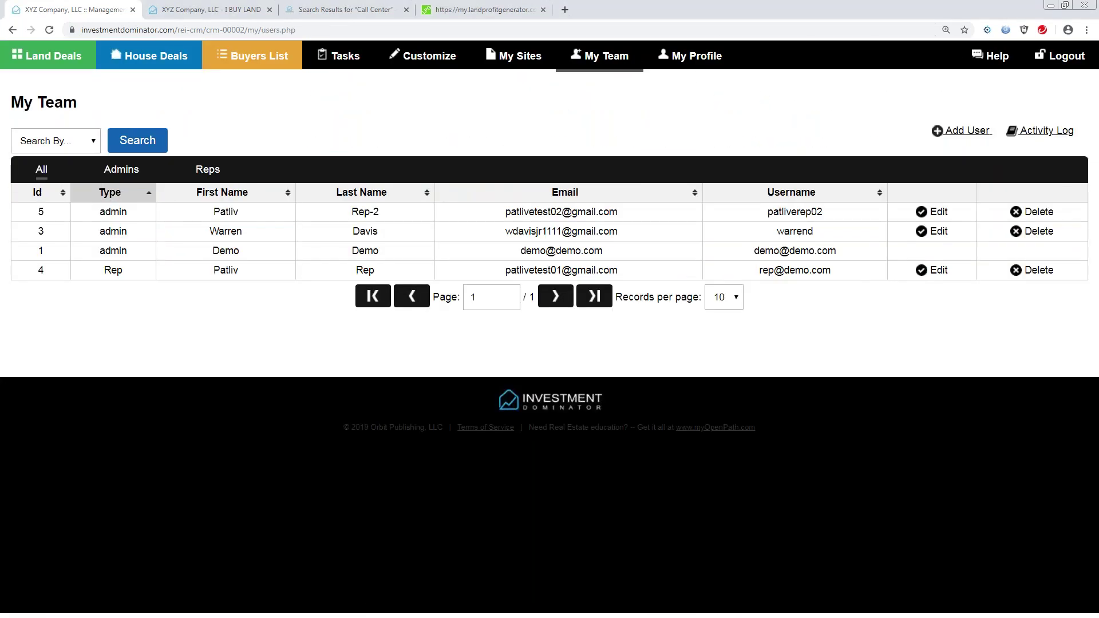
click(1047, 132)
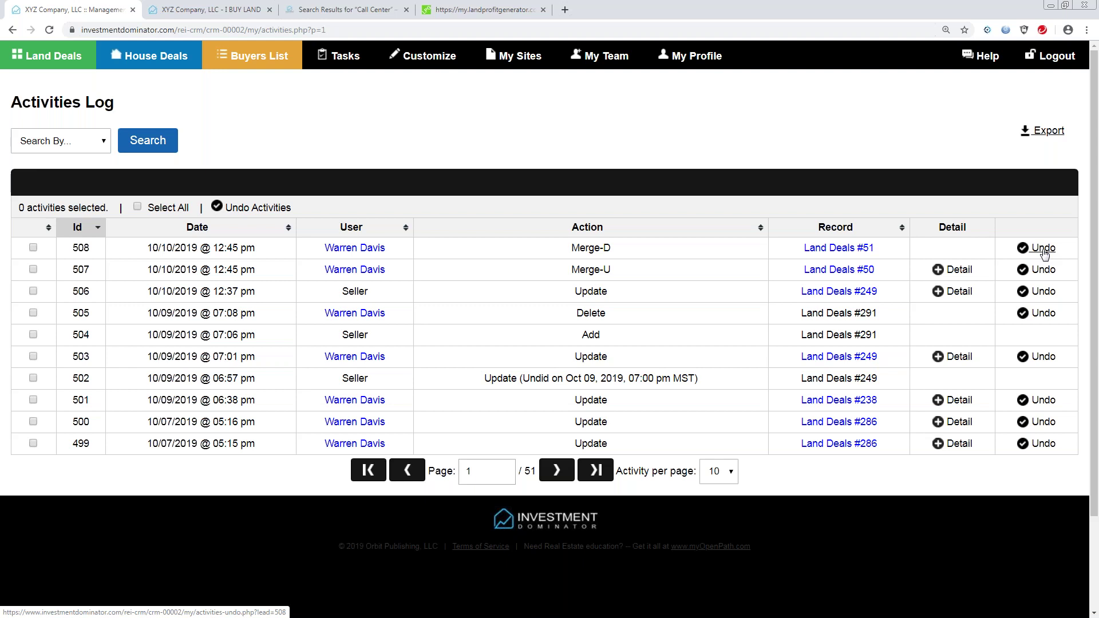
Undo activity 508, the Merge-D on Land Deals #51, and return to My Land Deals.
click(1043, 249)
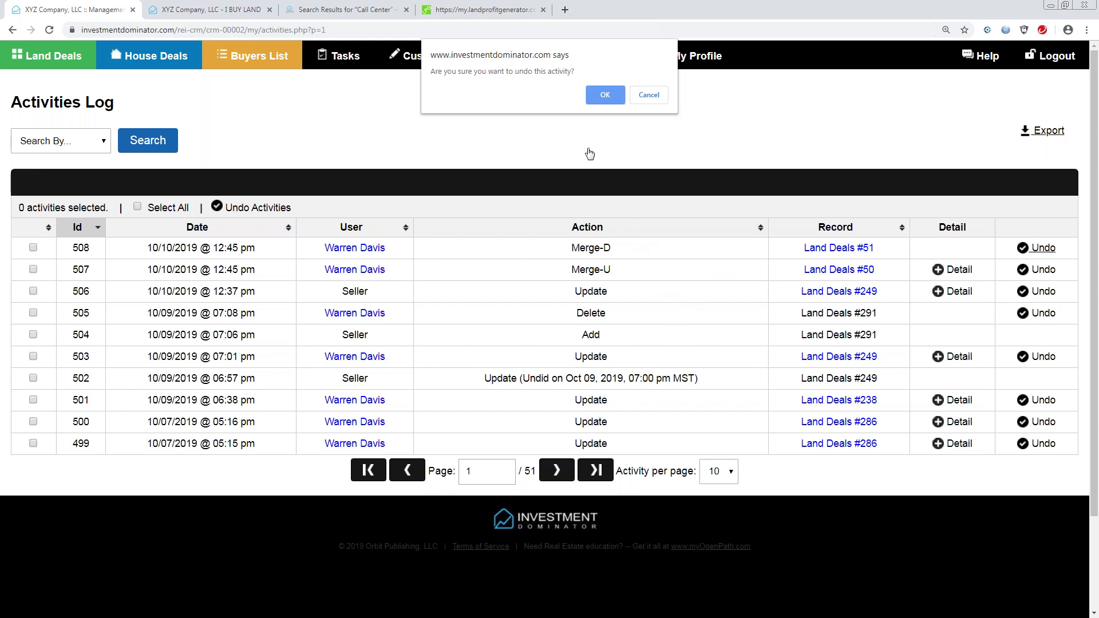
click(605, 98)
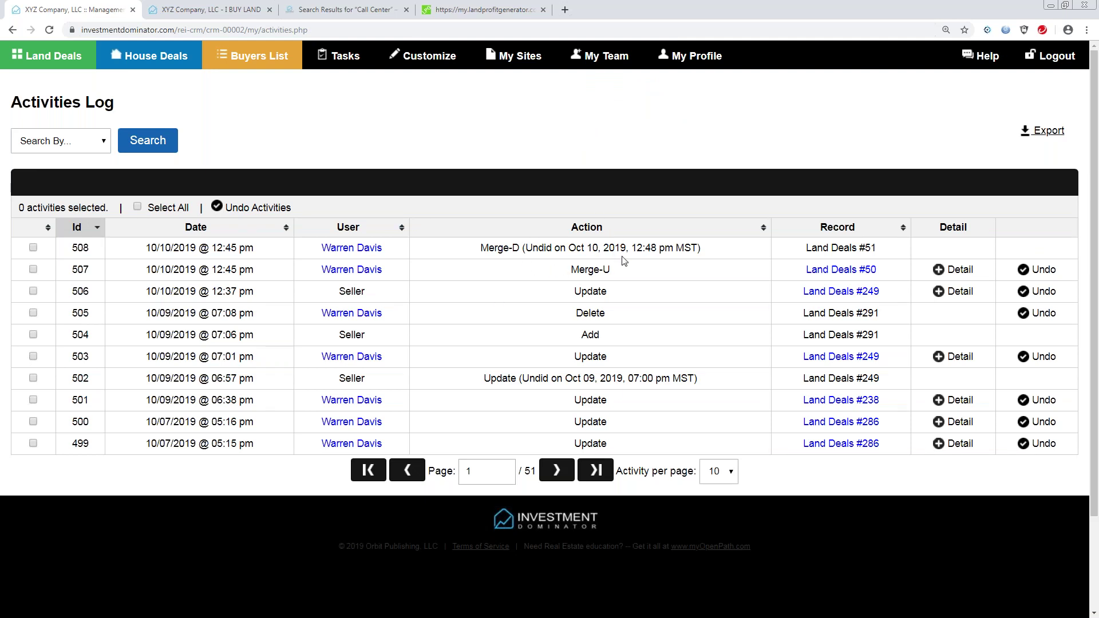
click(47, 65)
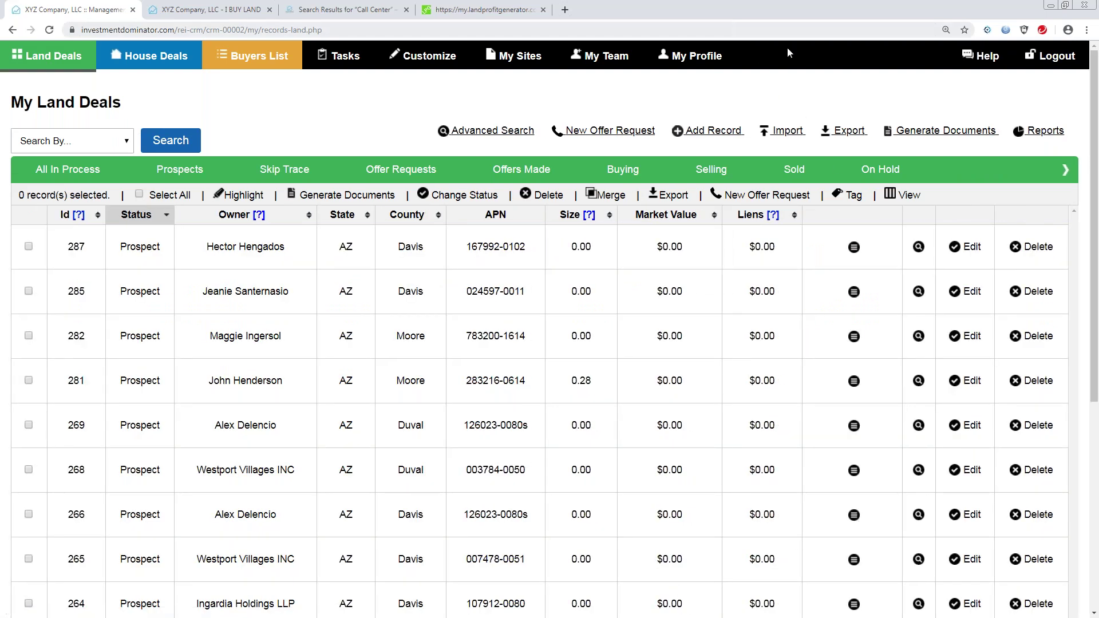
scroll(1082, 228, down, 2)
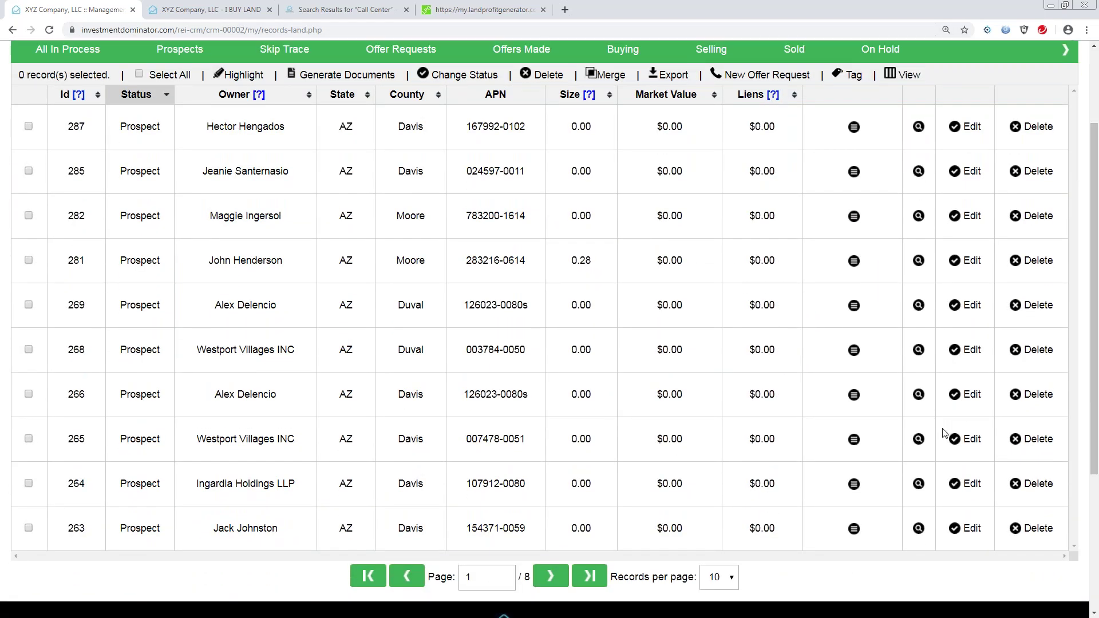
click(553, 581)
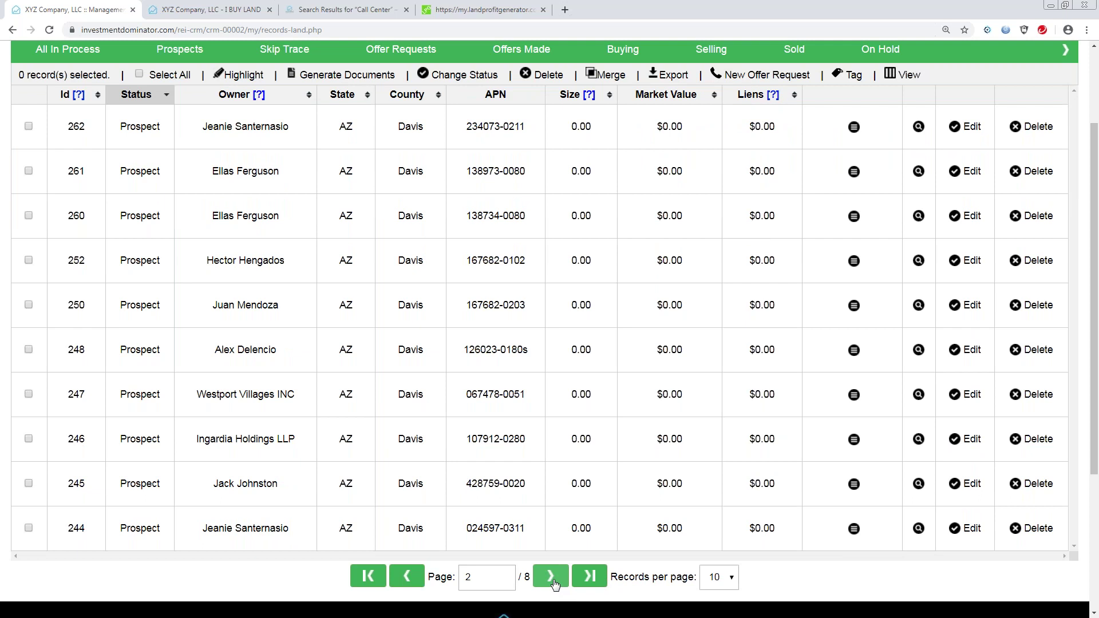
click(554, 582)
click(554, 583)
click(554, 584)
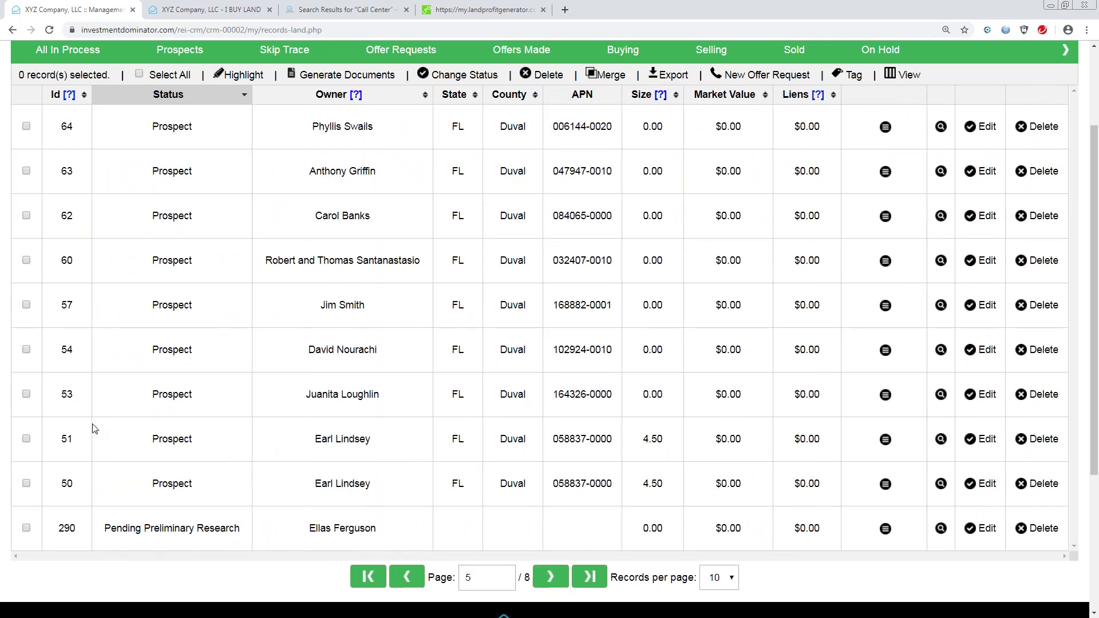
click(26, 439)
click(26, 484)
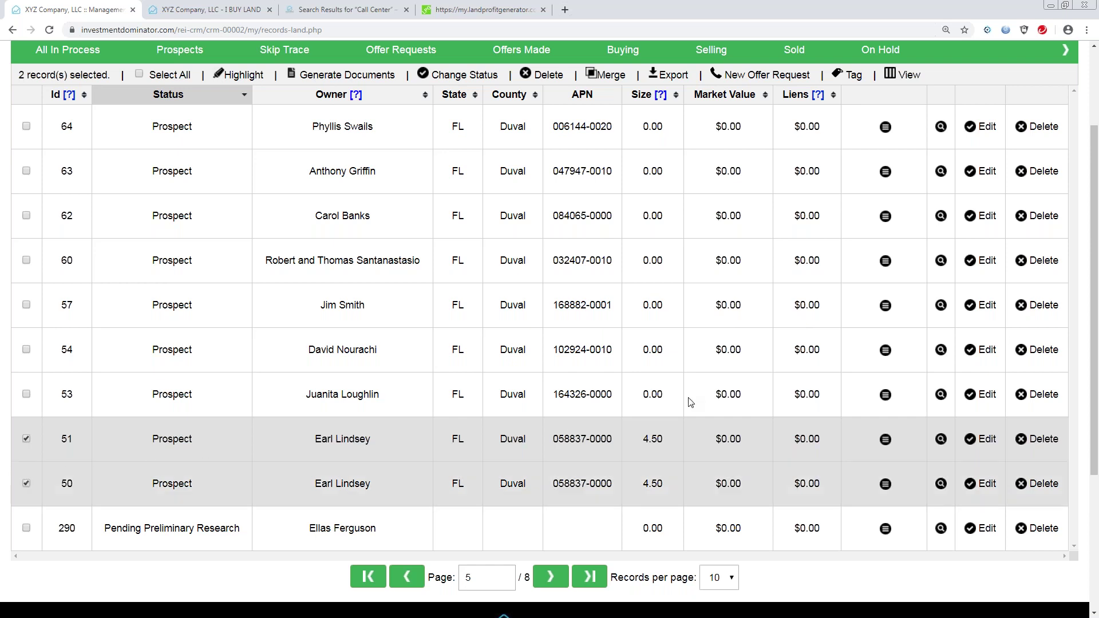
scroll(1097, 281, up, 1)
scroll(1097, 280, up, 1)
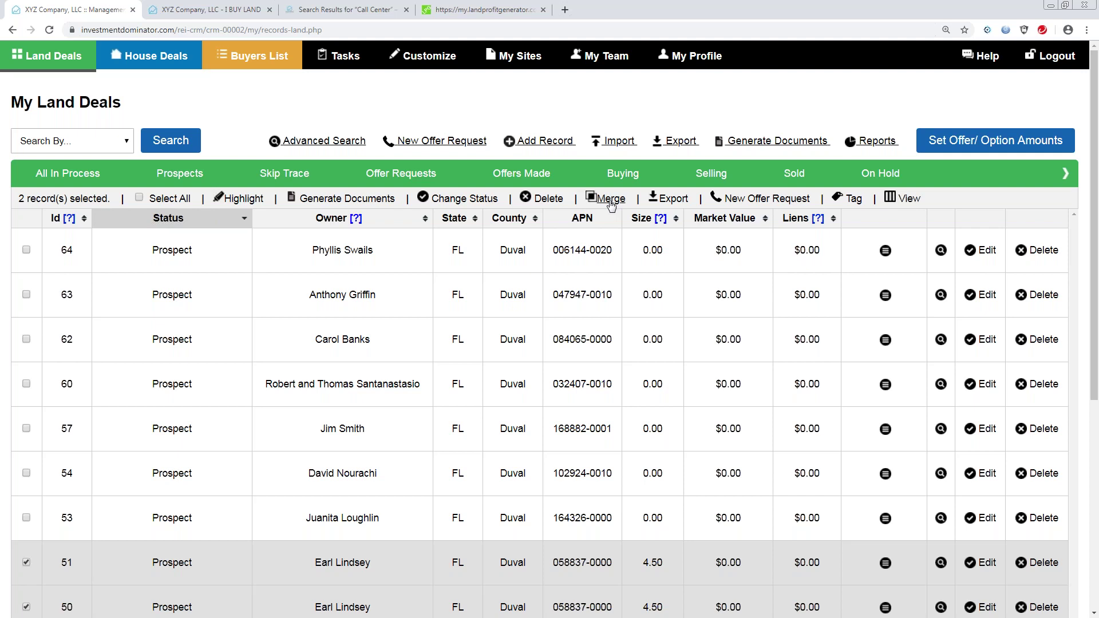
Start merging records 51 and 50, copying Property Record Status and all other fields from Record A (51).
click(610, 200)
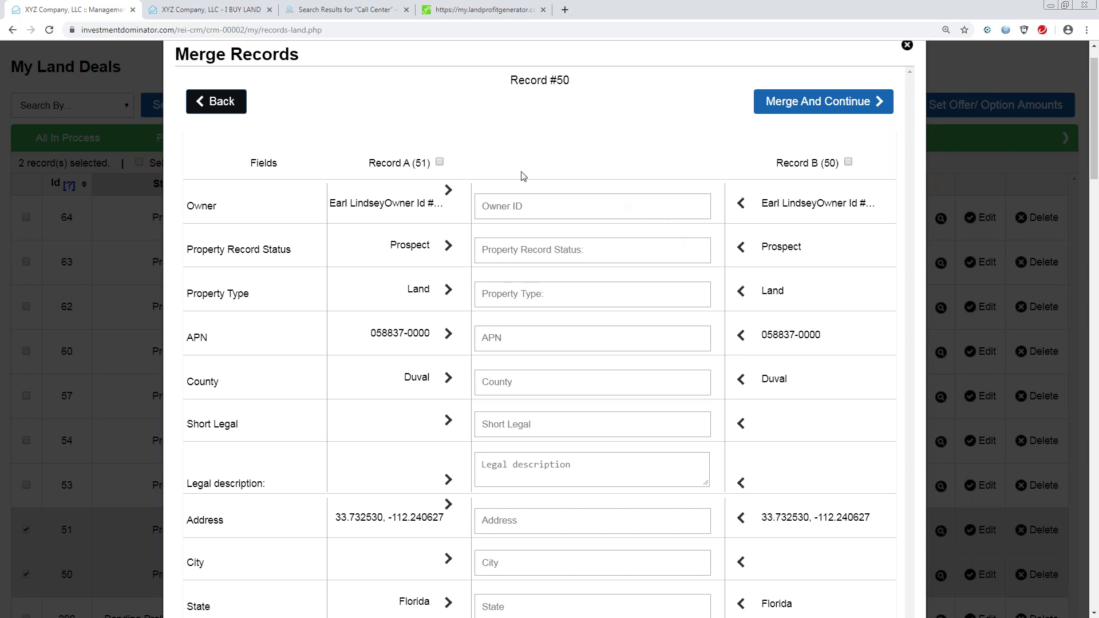
click(449, 248)
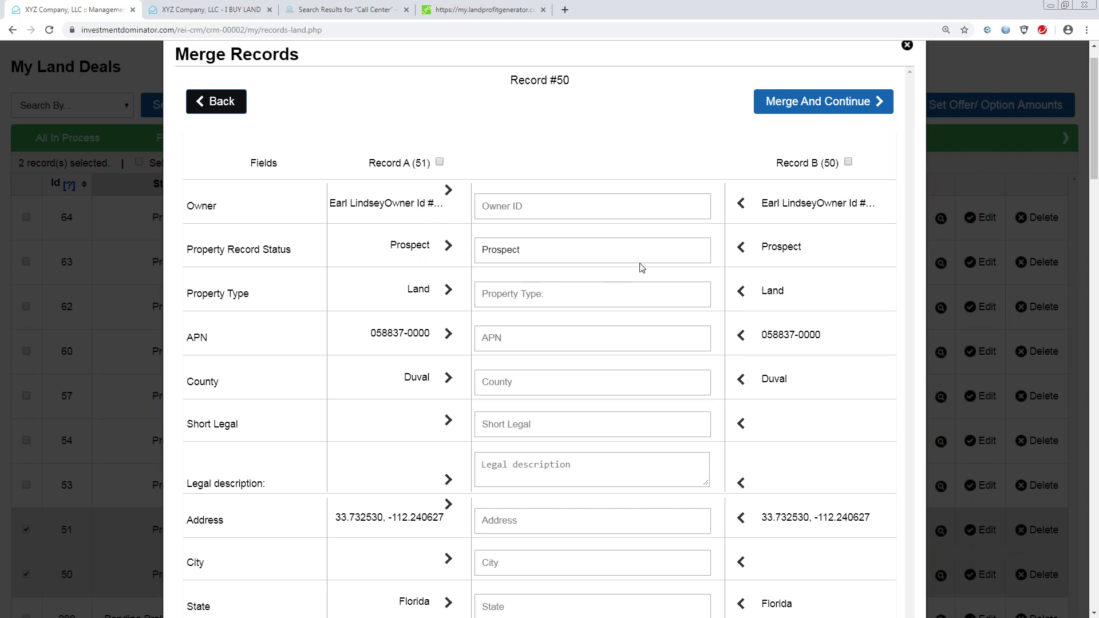
click(439, 162)
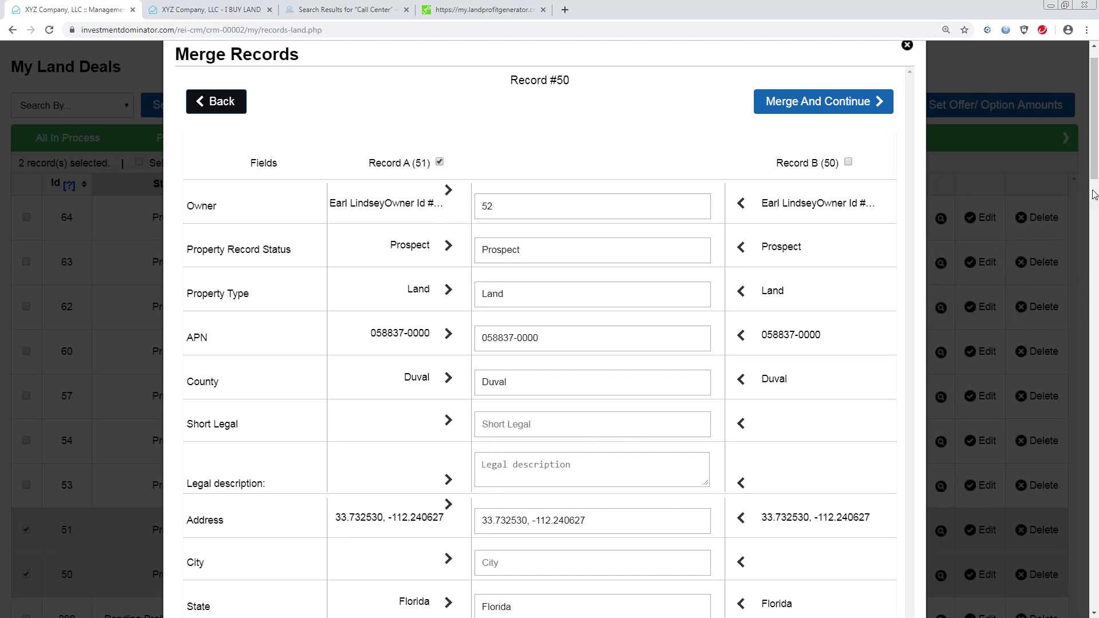
drag(1096, 172, 1098, 299)
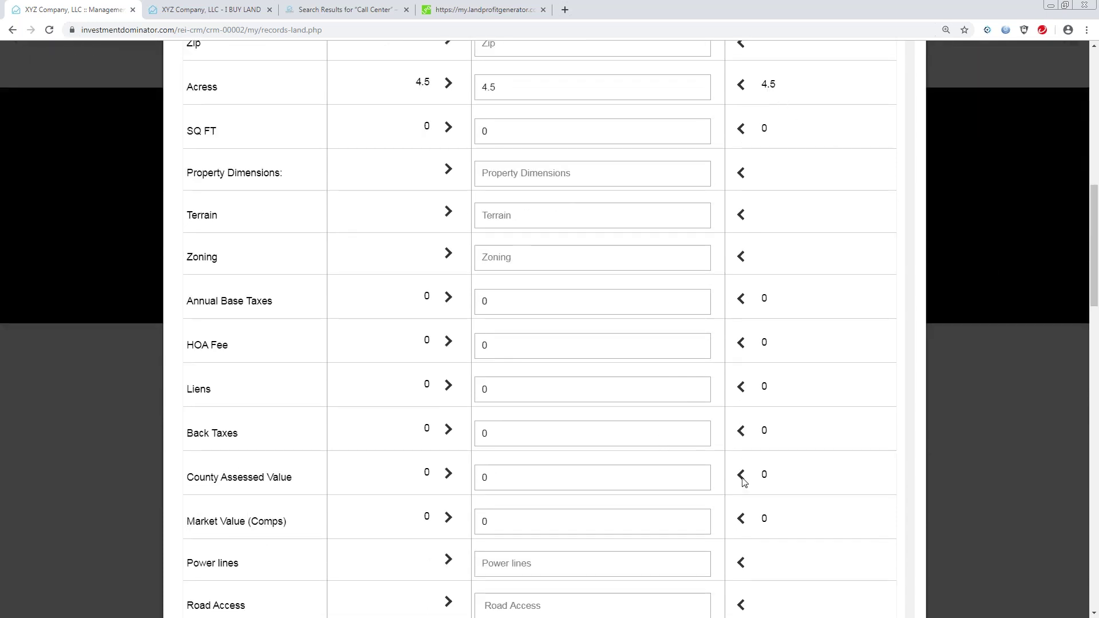
drag(1094, 297, 1098, 349)
scroll(1095, 356, down, 1)
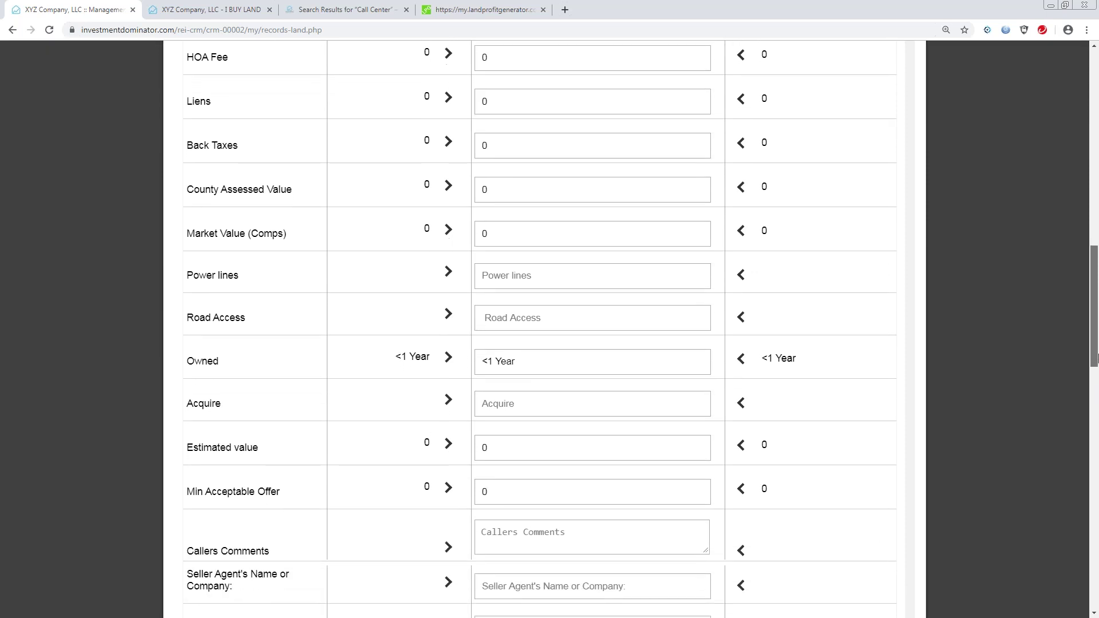
drag(1096, 357, 1094, 400)
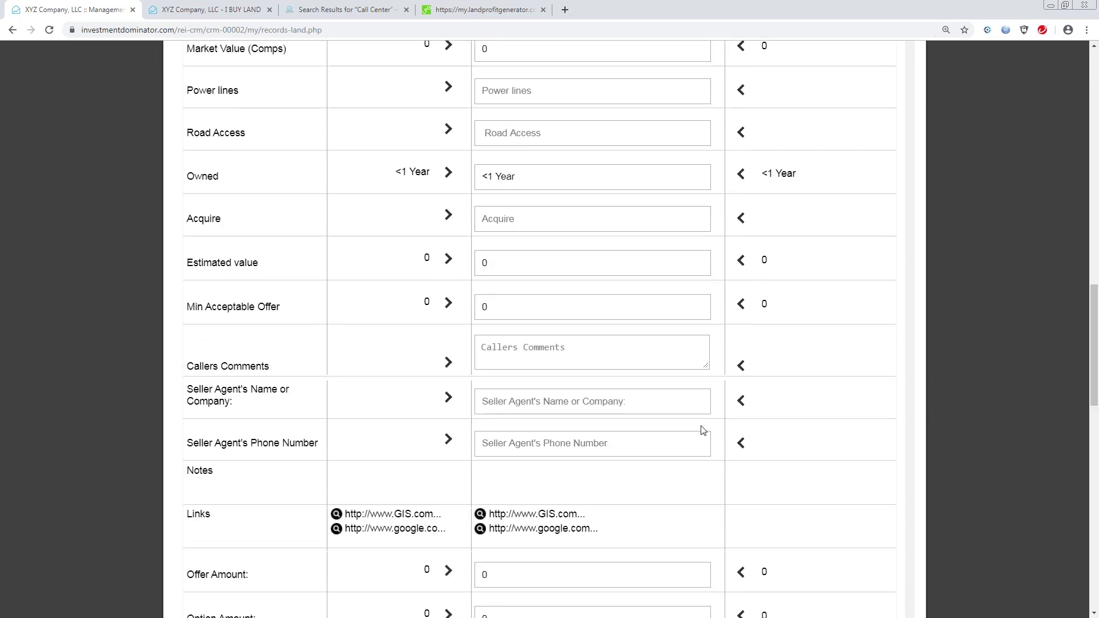
drag(1096, 304, 1096, 60)
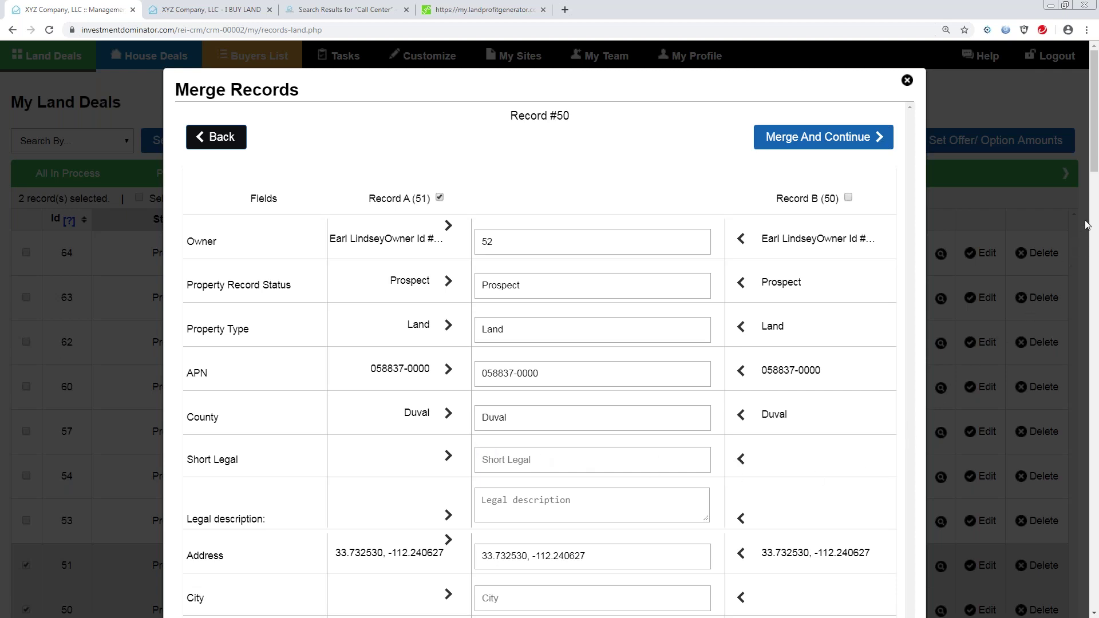
drag(1093, 170, 1097, 427)
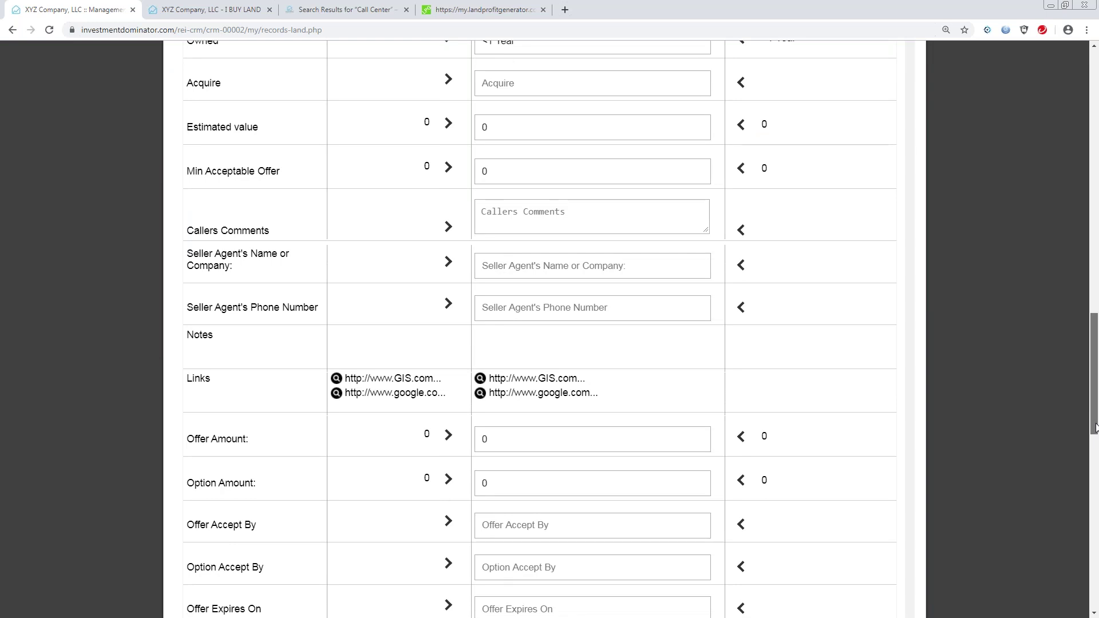
drag(1096, 427, 1096, 423)
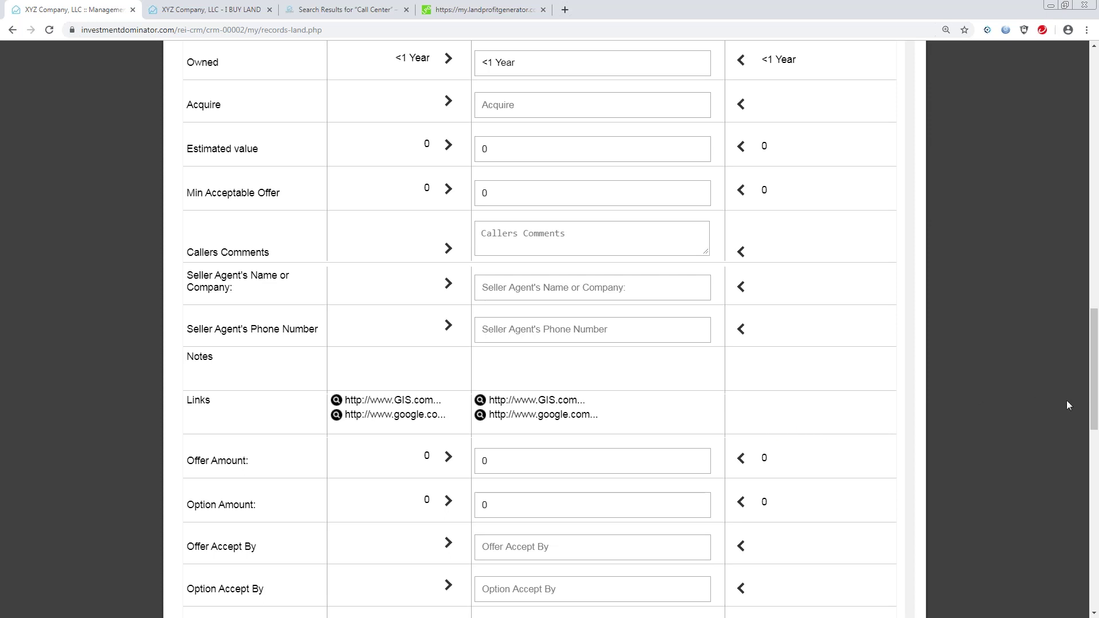
drag(1097, 330, 1096, 392)
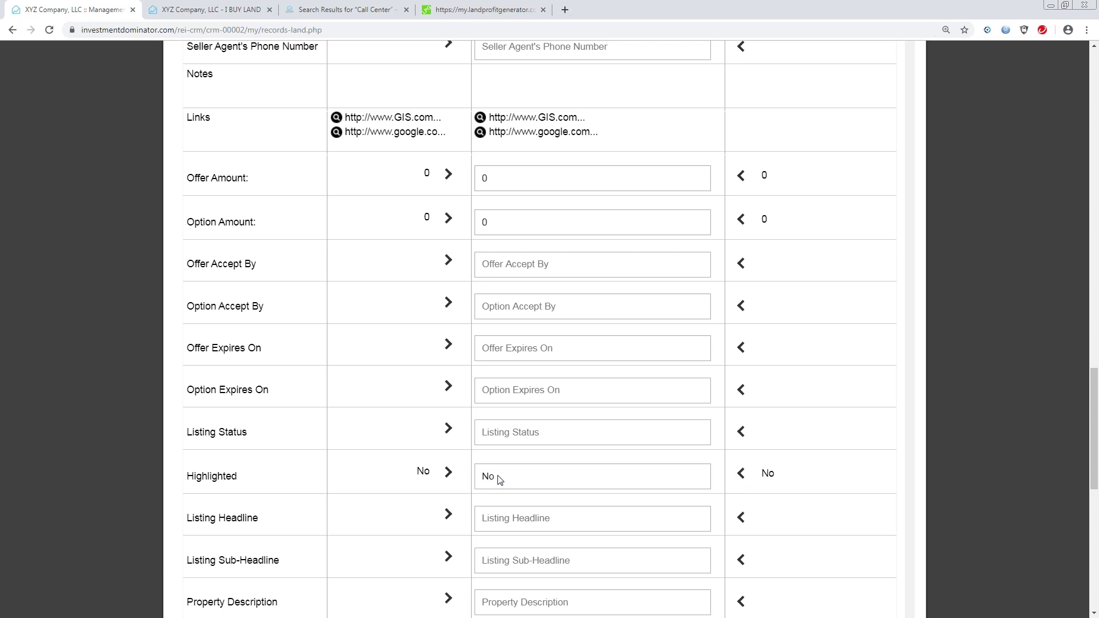
drag(1096, 382, 1095, 51)
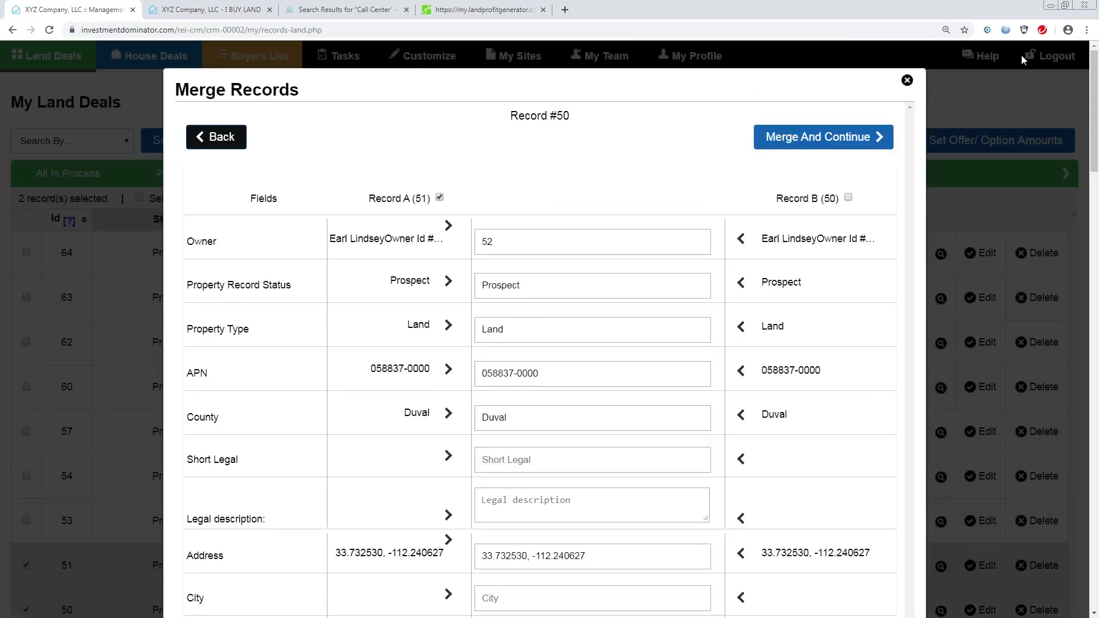
Close the Merge Records form without merging and reload My Land Deals with nothing selected.
click(907, 81)
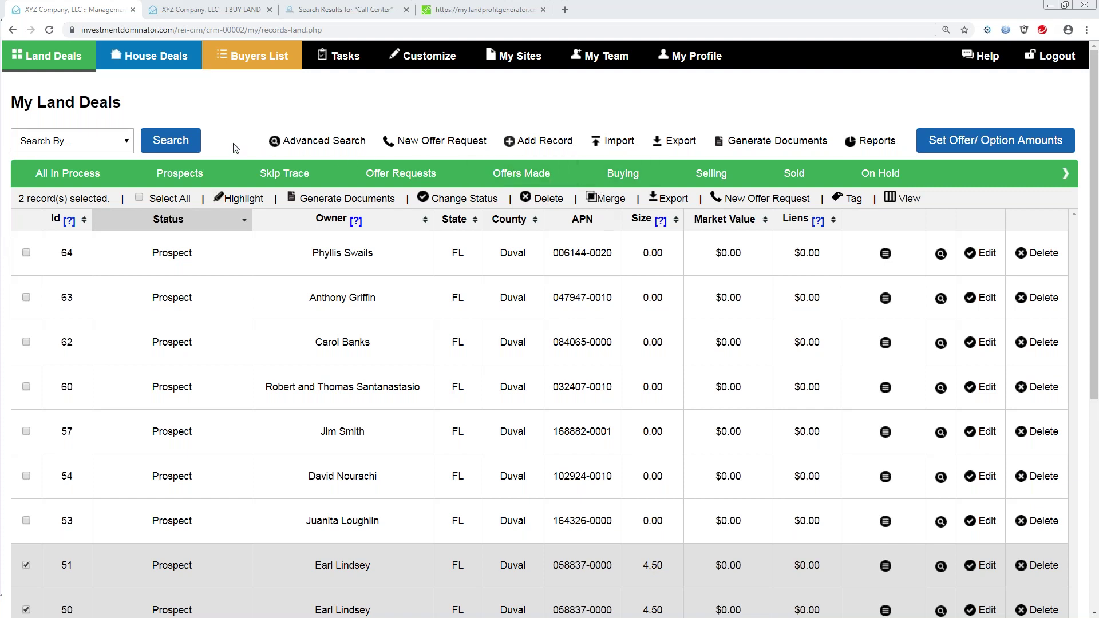
click(66, 61)
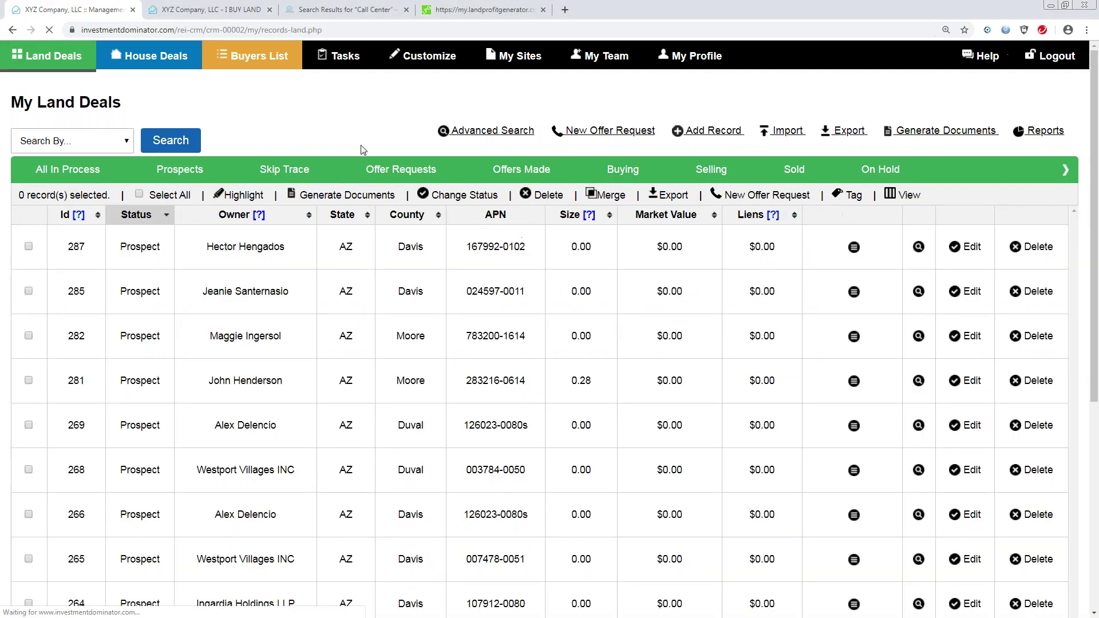